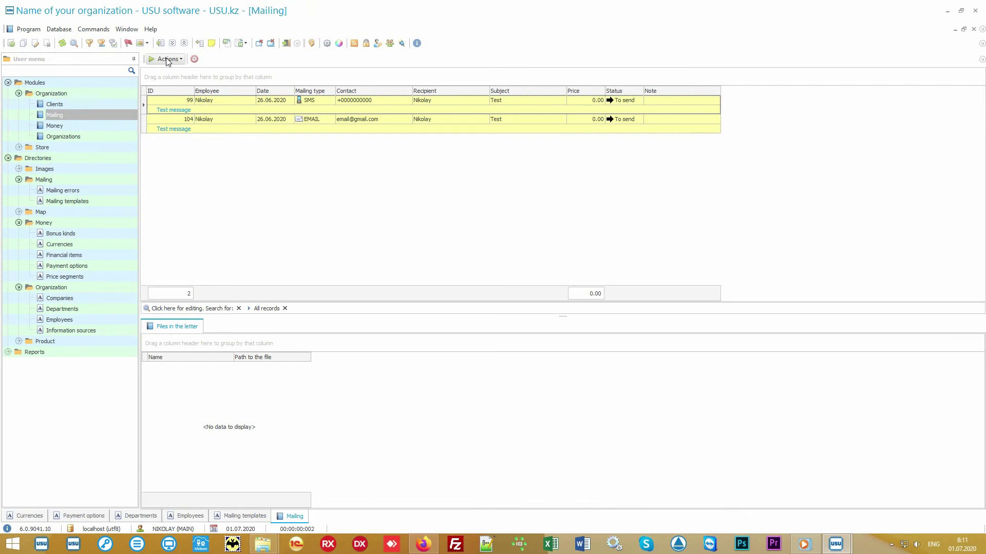
Review the Run mailing channel options for the pending messages, then exit without sending.
click(167, 59)
click(189, 72)
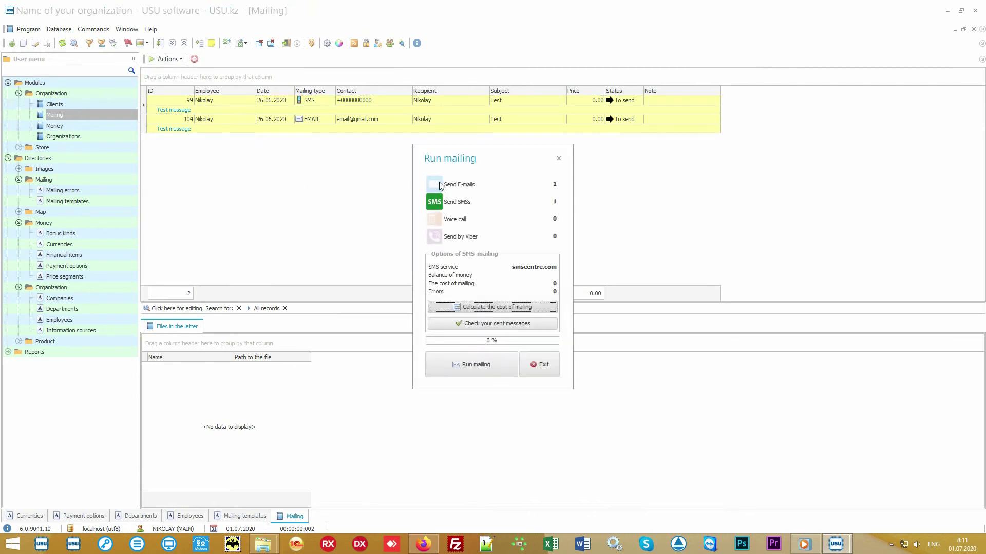
click(441, 185)
click(436, 222)
click(491, 236)
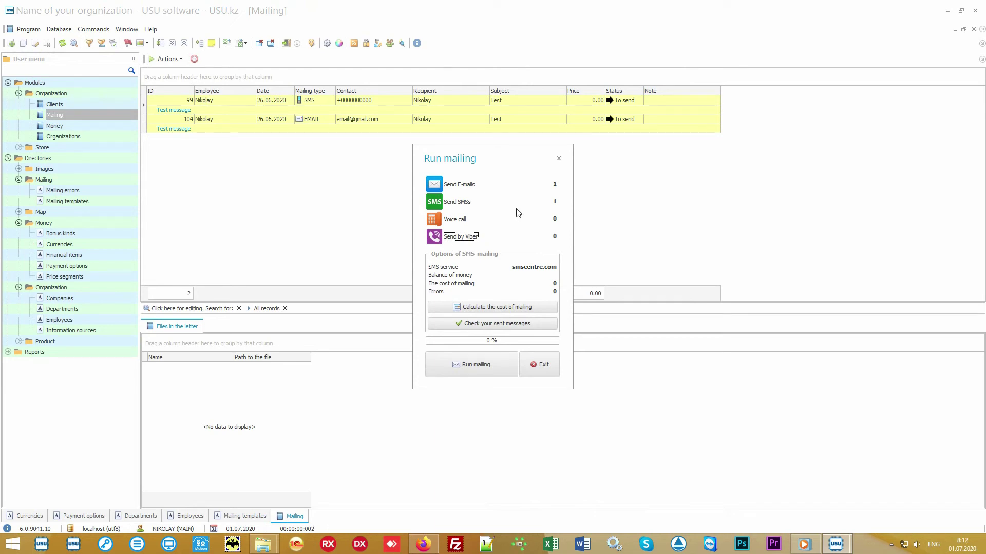
click(457, 220)
click(458, 222)
click(459, 224)
click(460, 224)
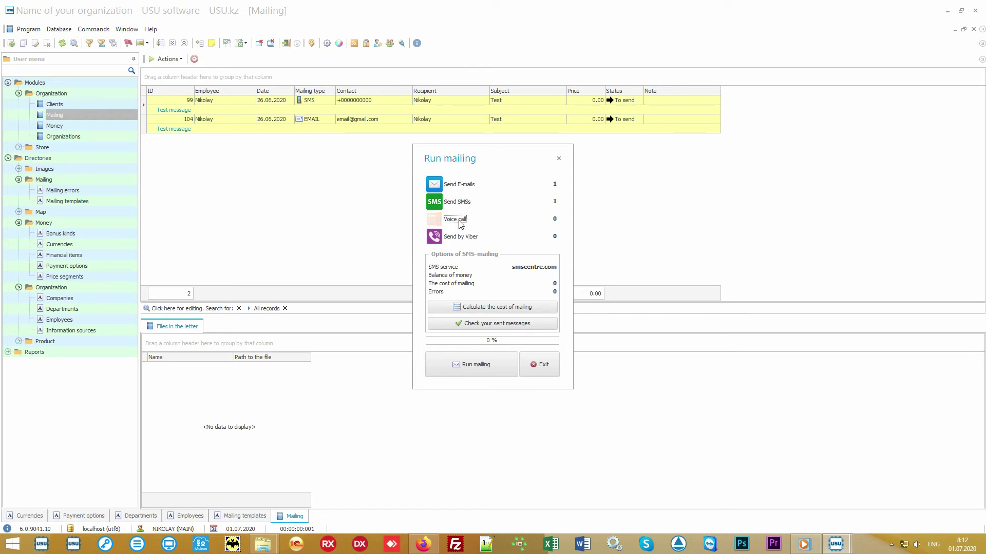
click(461, 225)
click(538, 364)
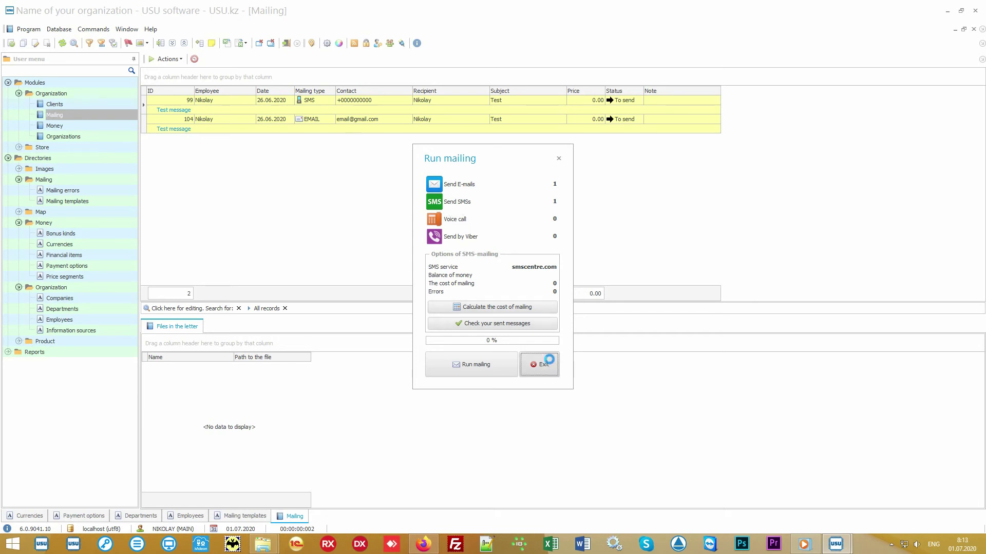
Select mailing records 99 and 104, then expand the Product directory group.
click(402, 100)
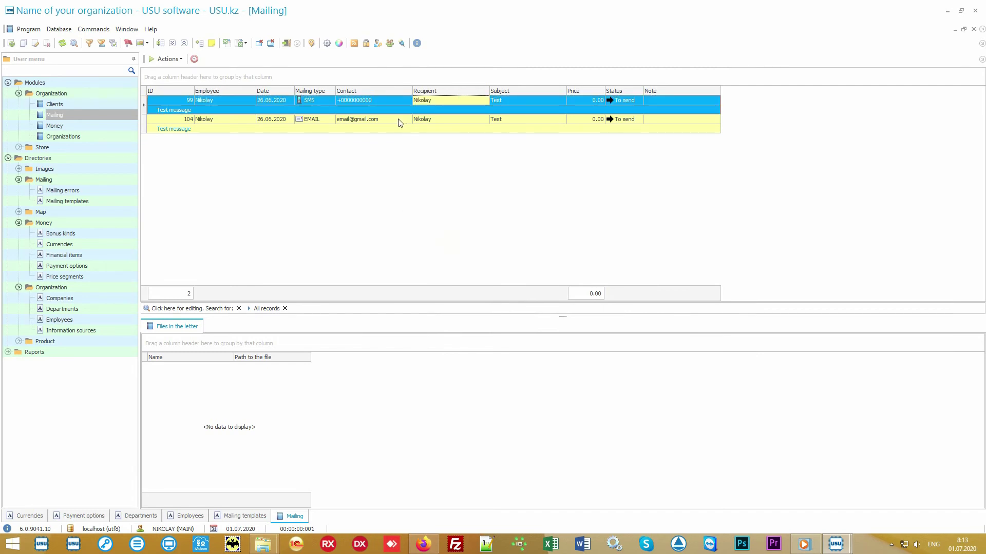
click(406, 121)
click(463, 119)
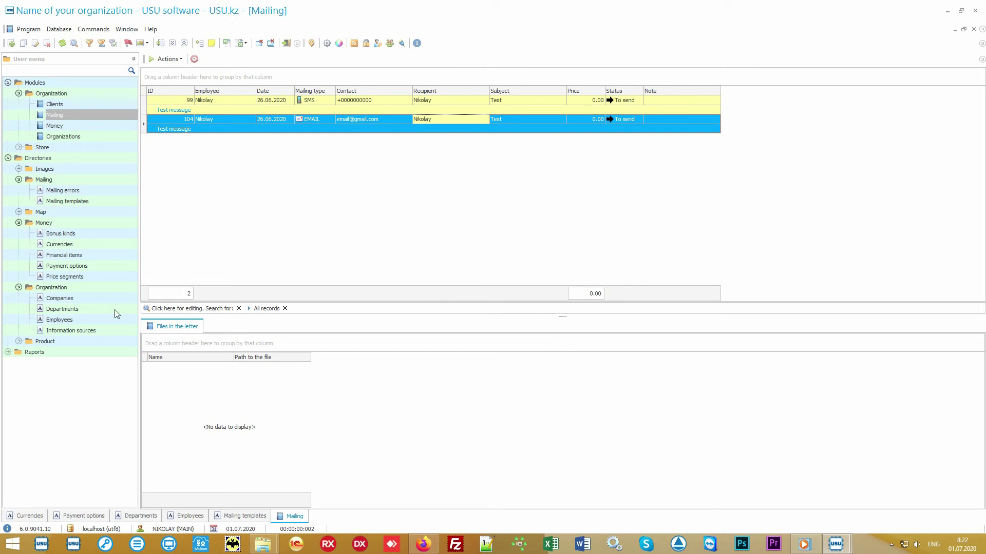
click(80, 341)
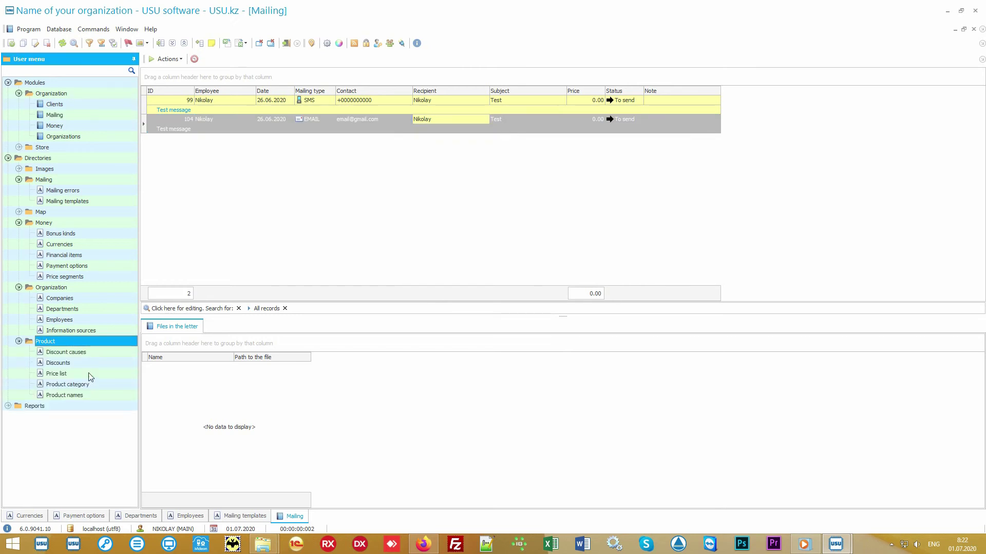
Open the Product names directory and select Some product.
double_click(99, 395)
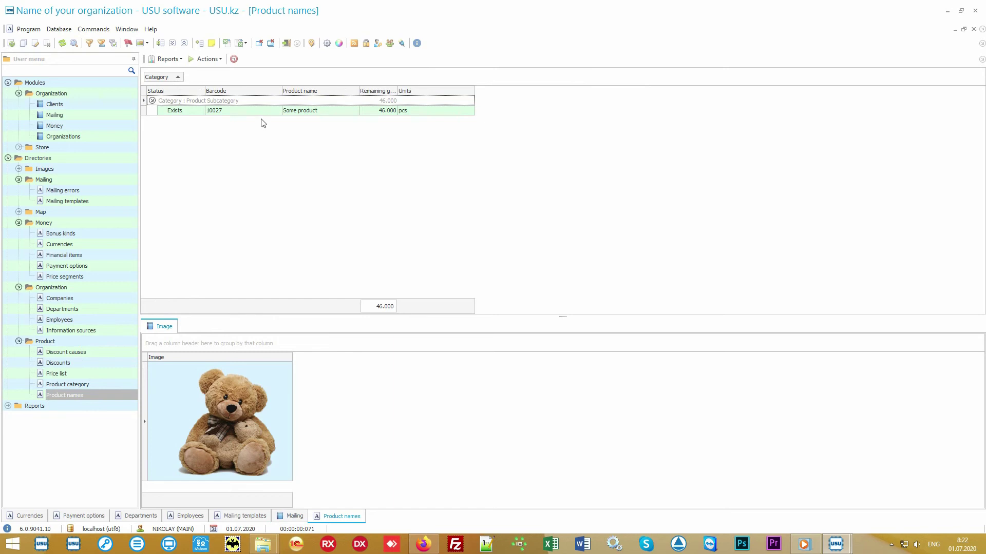
click(266, 113)
click(339, 111)
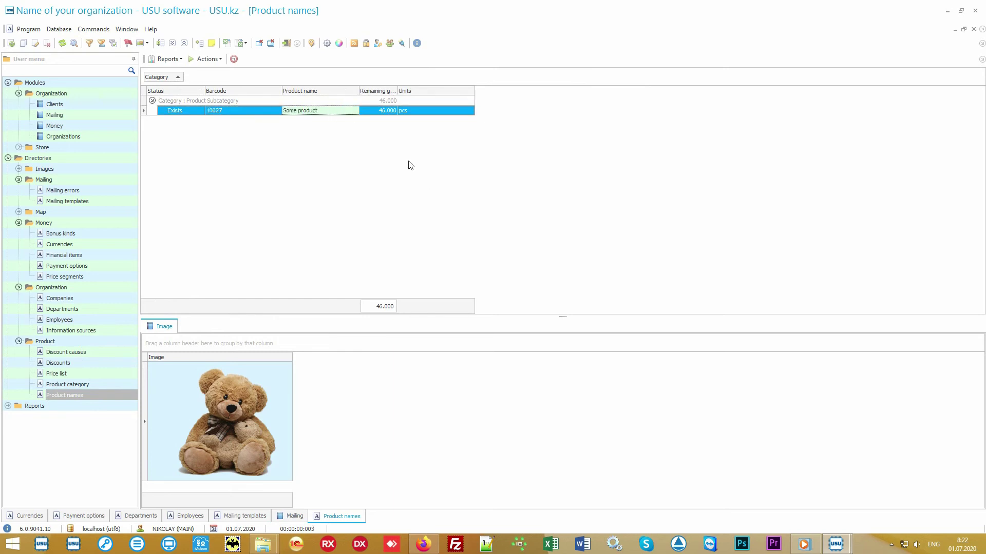
Start a data import for the product list, cancel it, and minimize USU software.
right_click(384, 147)
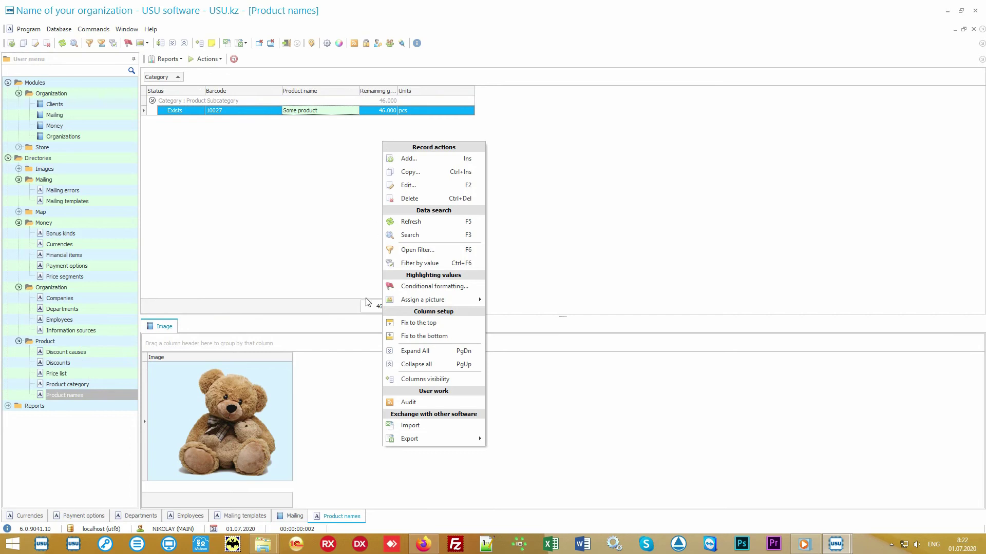
click(443, 430)
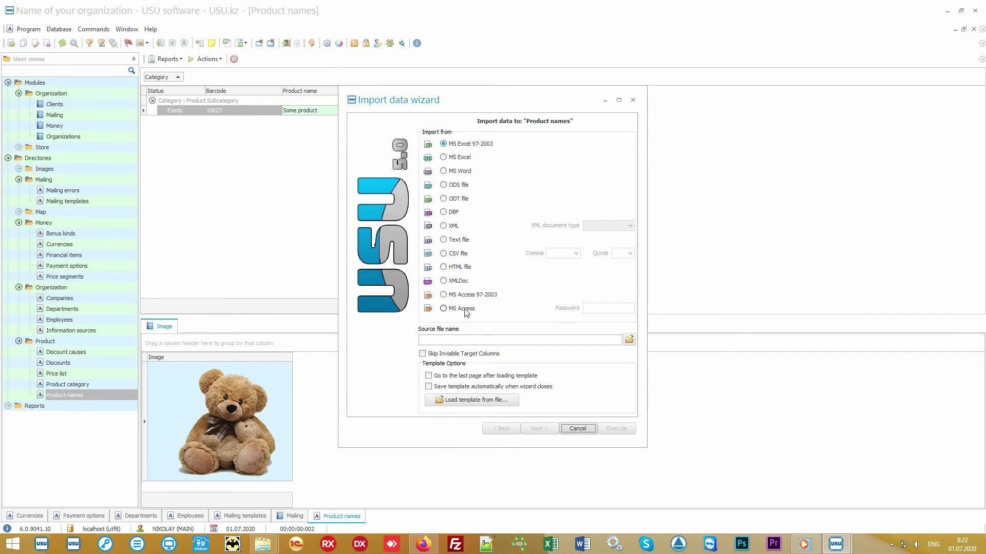
click(578, 429)
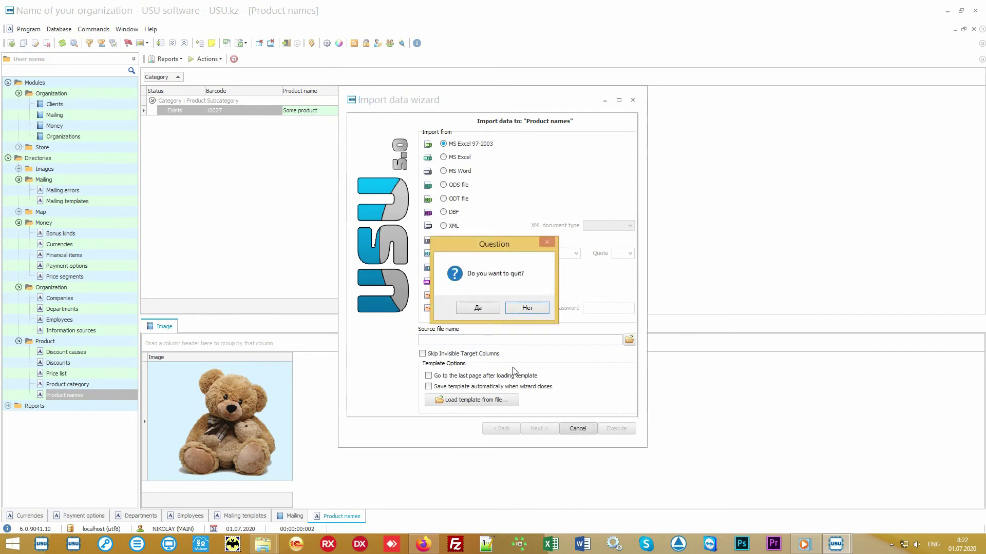
click(487, 309)
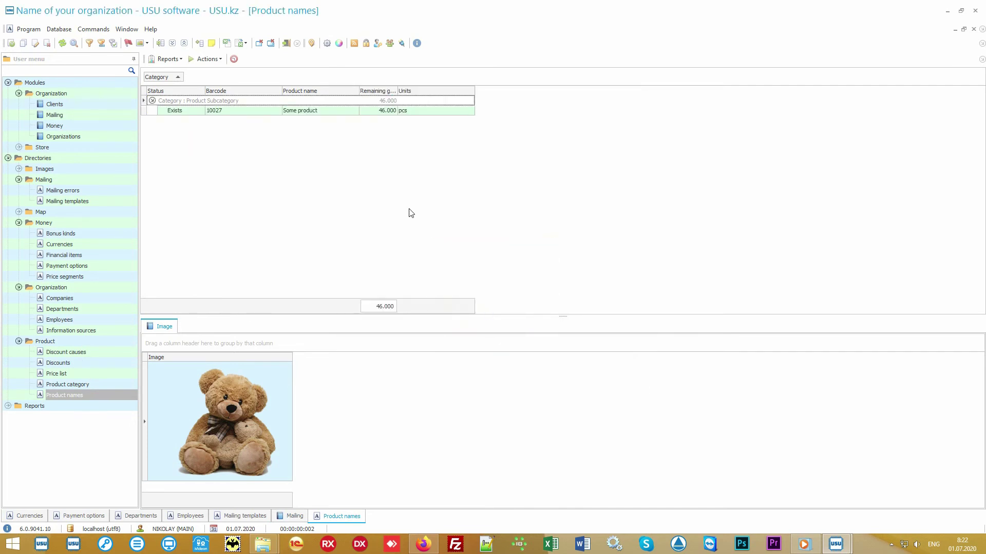
click(947, 10)
Open Product names.xlsx and review its table columns A through I.
double_click(496, 281)
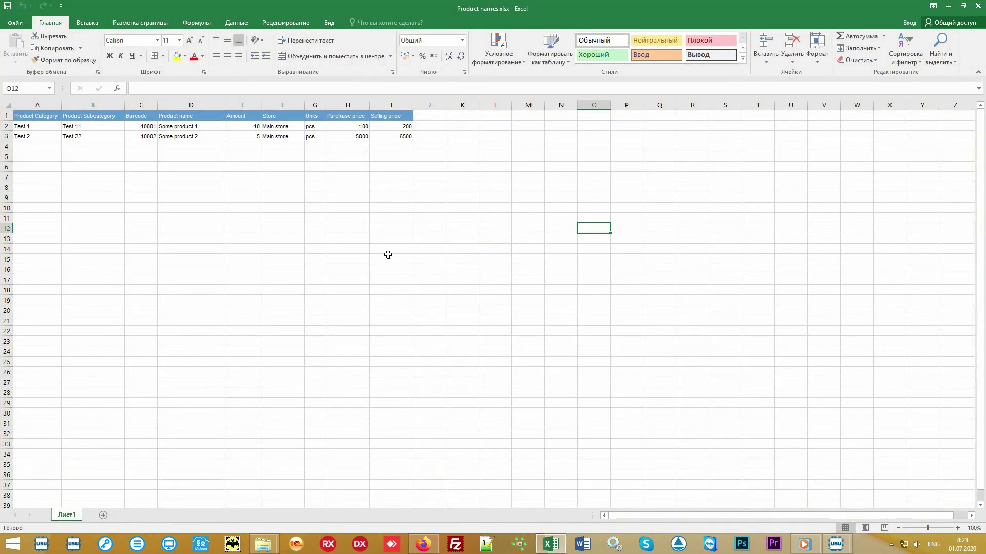
drag(400, 137, 34, 117)
click(39, 105)
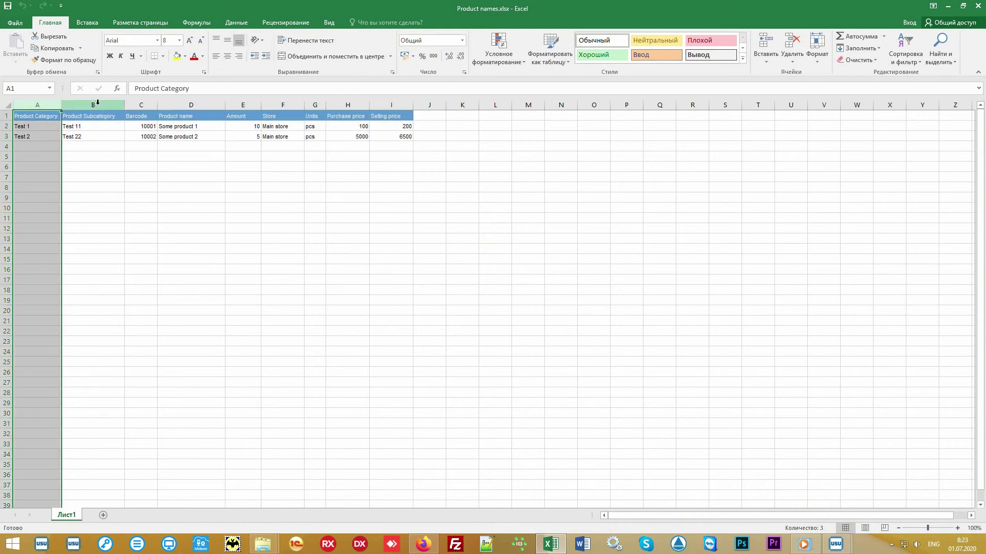
click(98, 103)
click(140, 105)
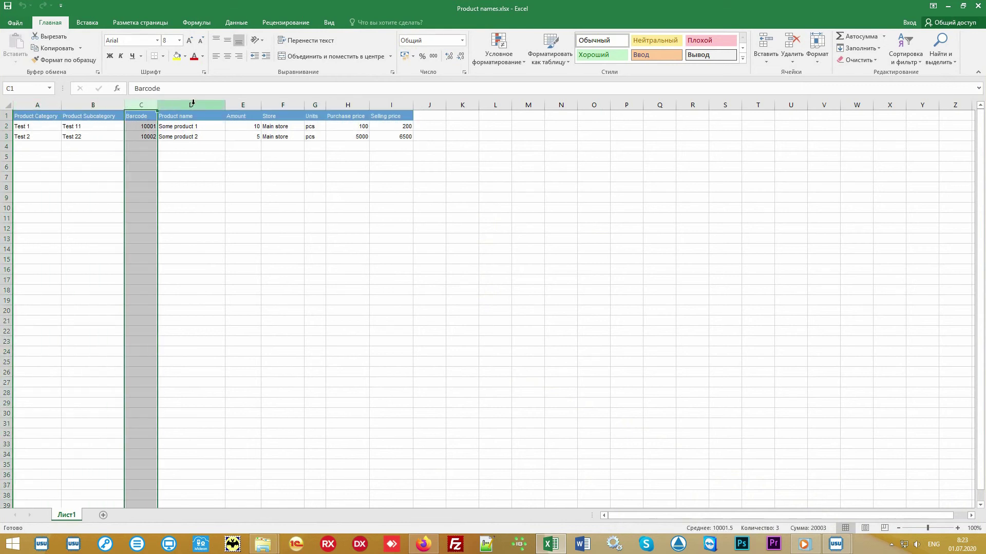
drag(193, 103, 410, 106)
click(462, 207)
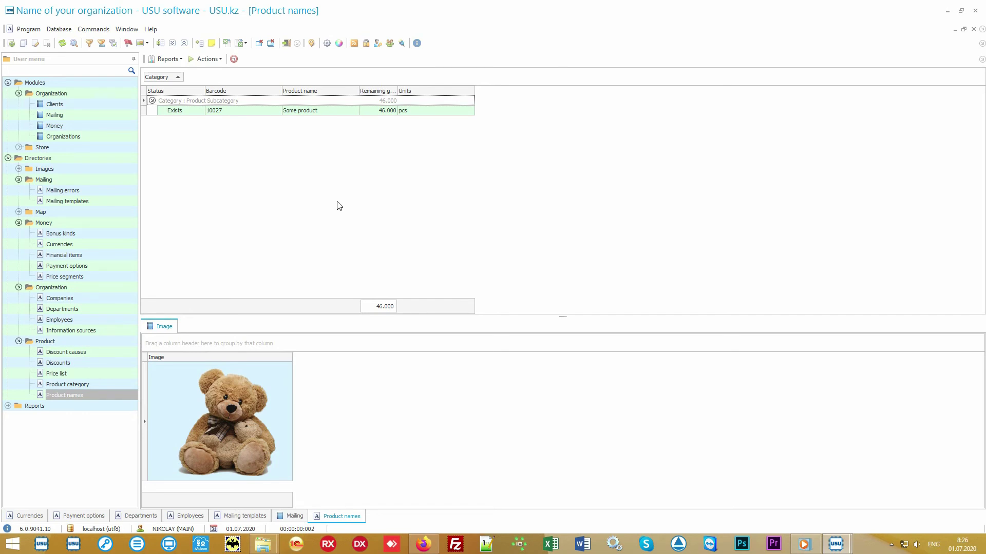
Open Store > Product, select receipt 60 and its 10027 Some product line, and list its reports.
click(85, 148)
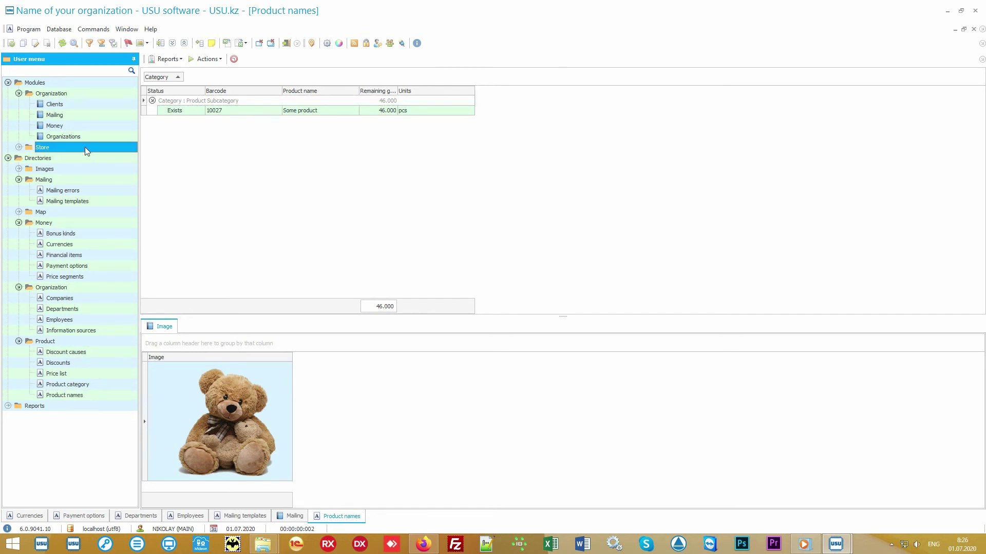
double_click(85, 147)
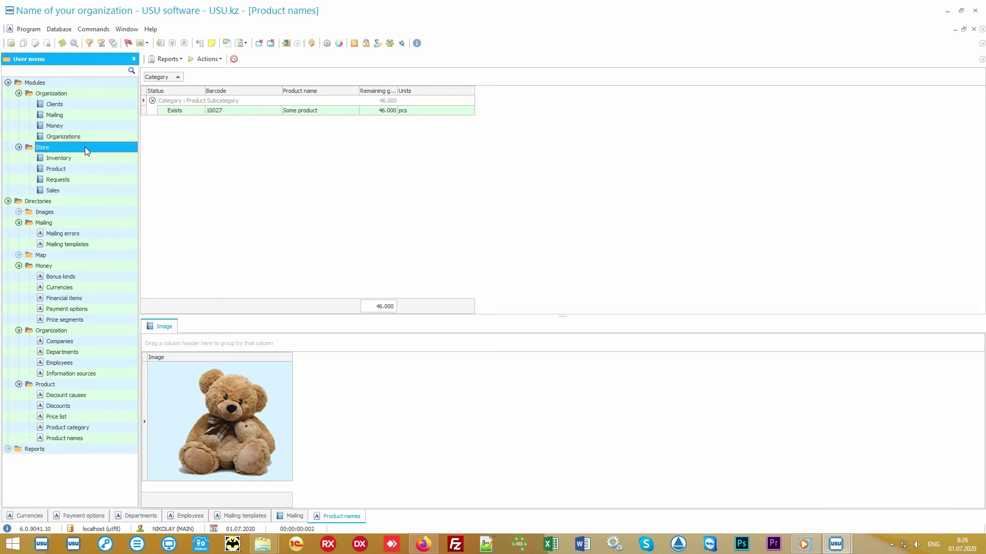
double_click(94, 168)
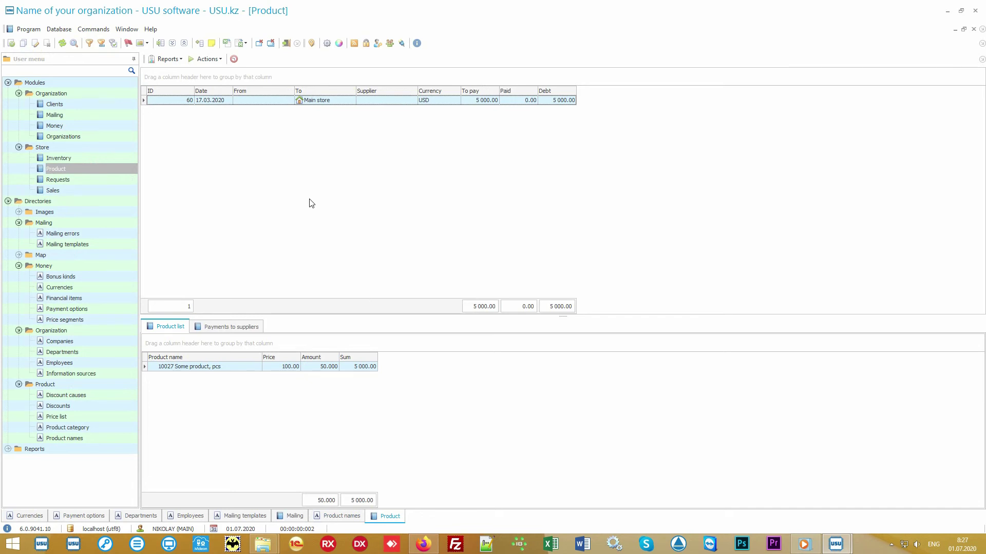
click(340, 102)
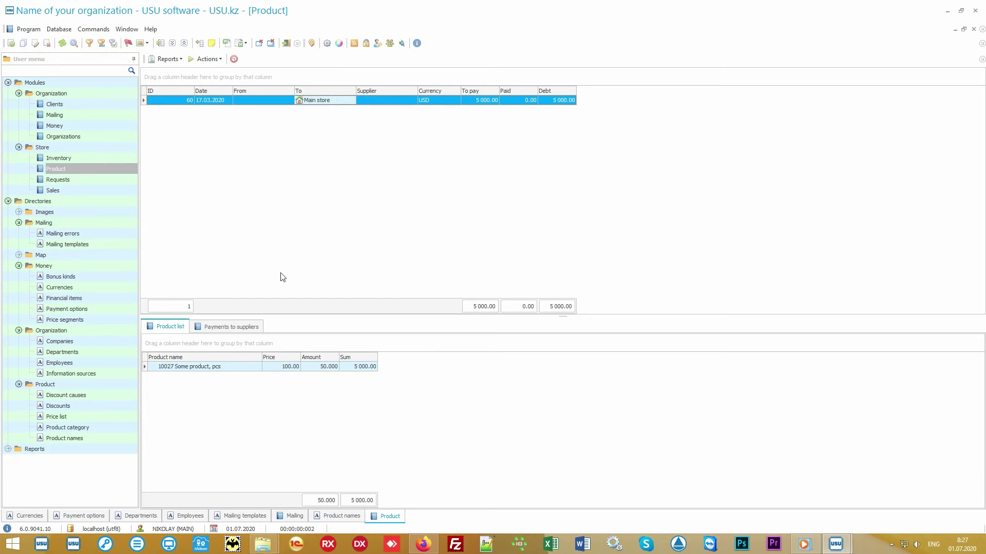
click(232, 369)
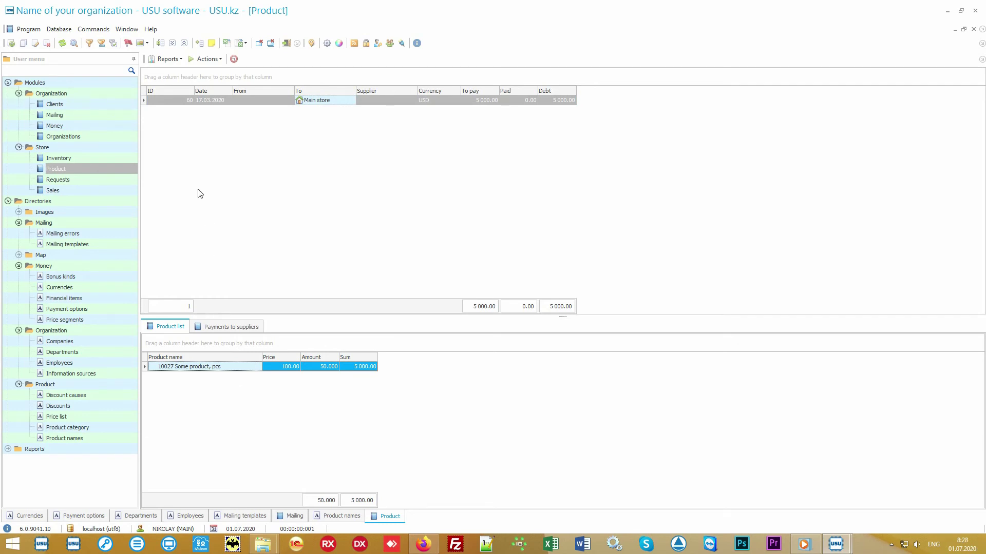
click(177, 60)
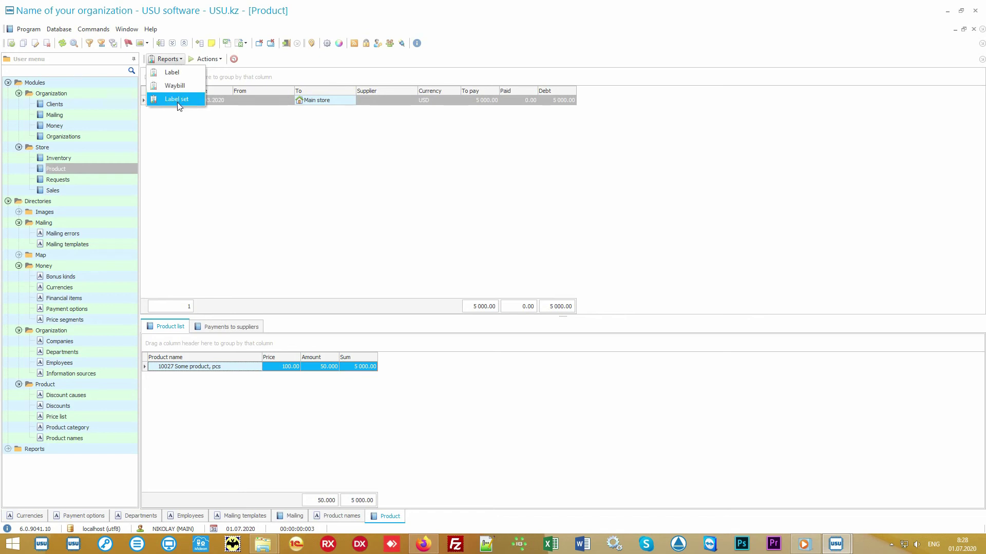
View the Label set report for receipt 60, then reopen Product names with Some product selected.
click(195, 104)
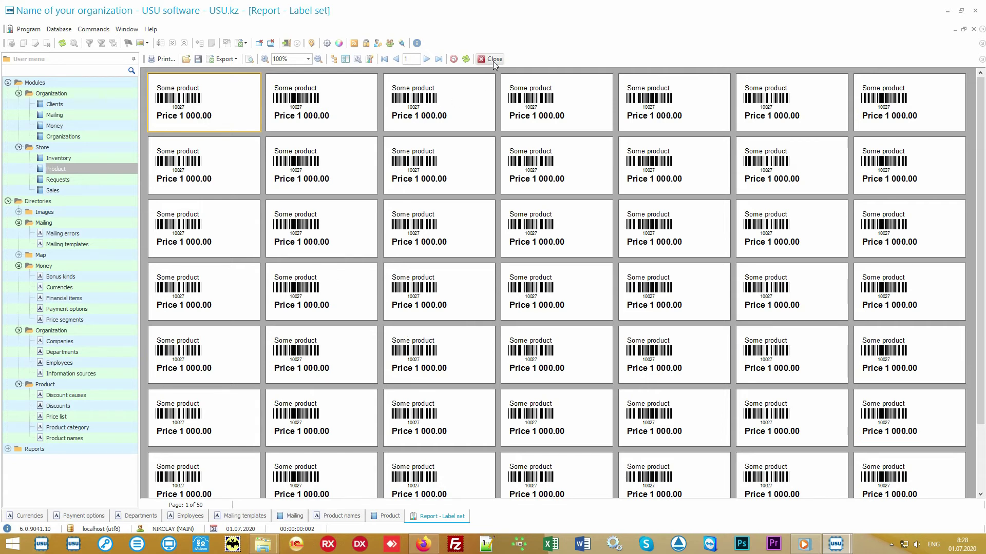
click(494, 60)
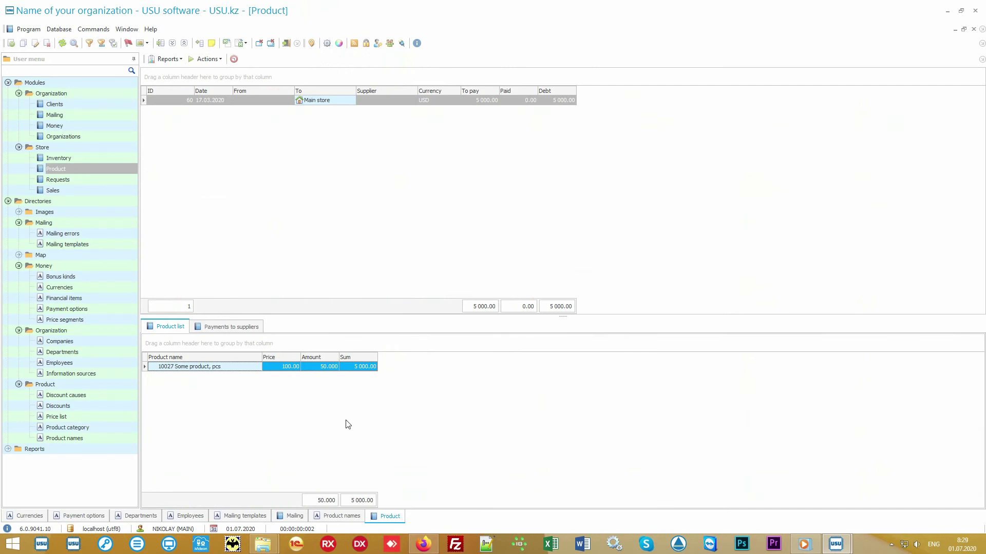
click(101, 441)
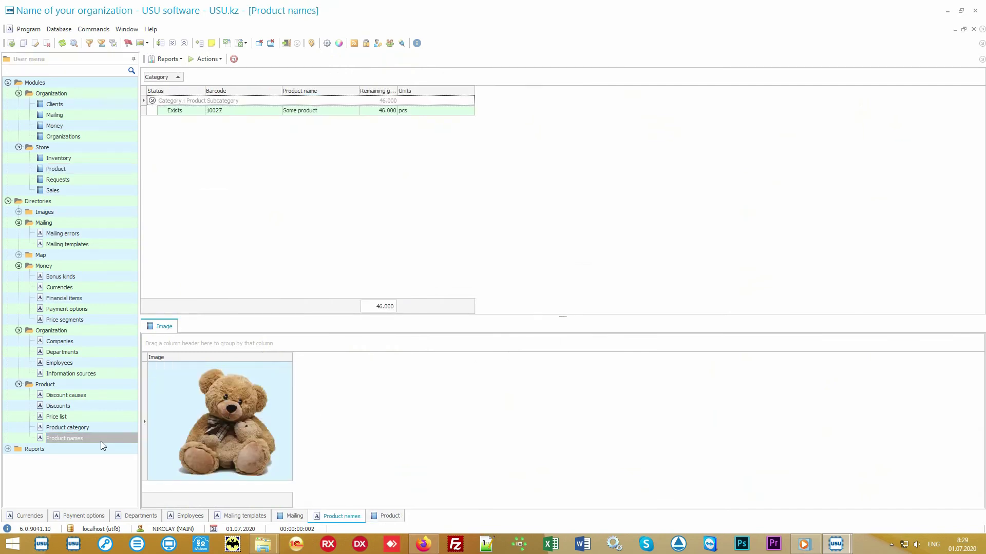
click(319, 111)
View the Records label report for Some product, barcode 10027, and close it.
click(174, 59)
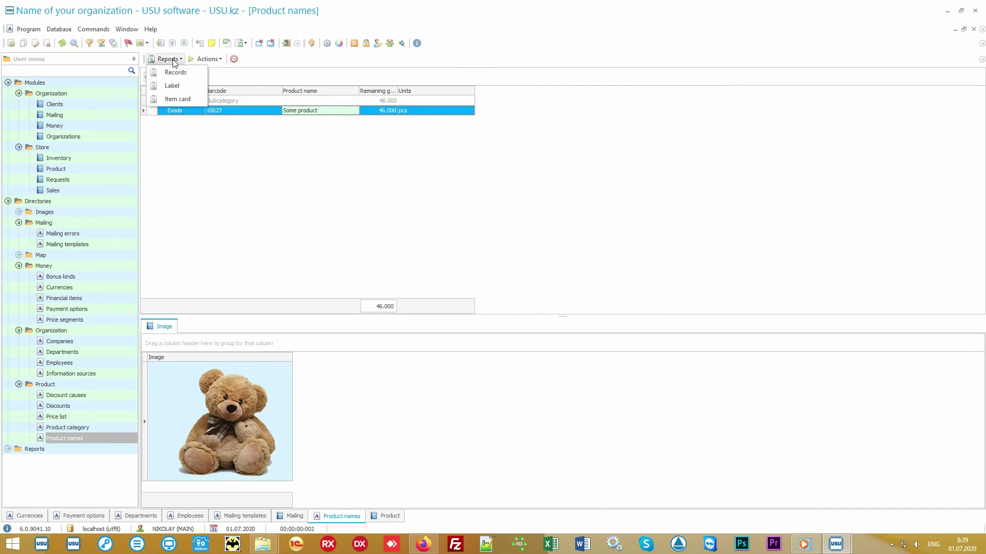
click(197, 76)
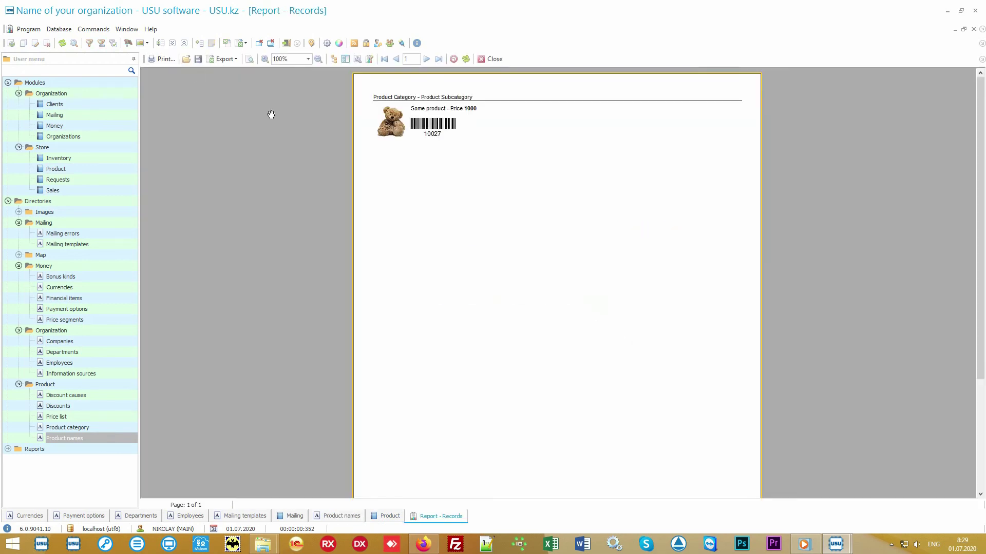
scroll(475, 200, up, 3)
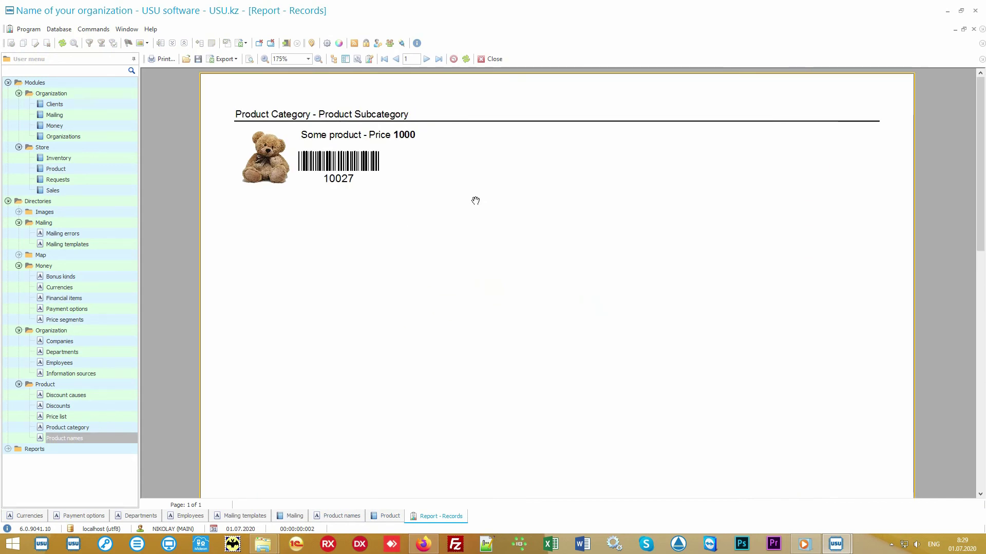
click(488, 59)
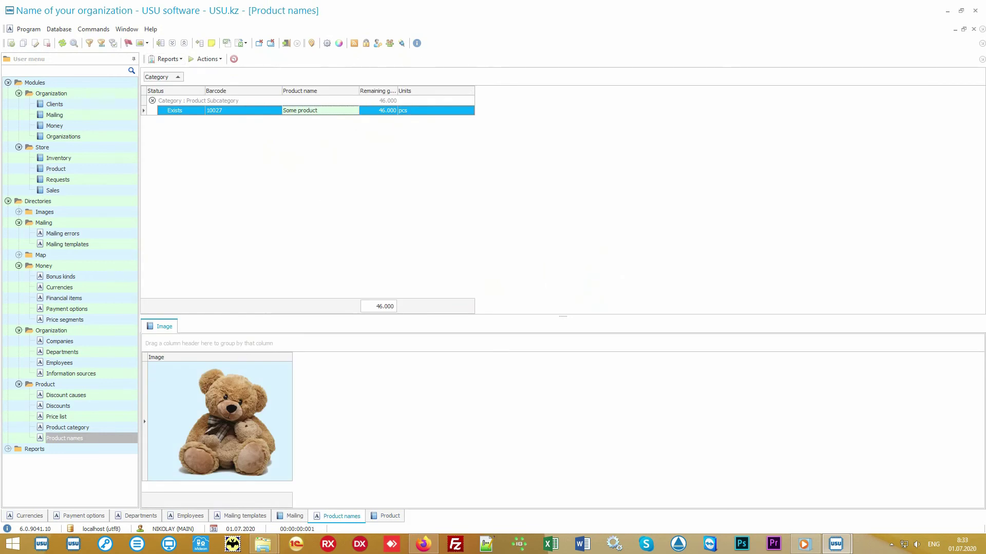
Review the 17.03.2020 Main store and 01.07.2020 Branch 1 transfers, then open Sales.
click(116, 170)
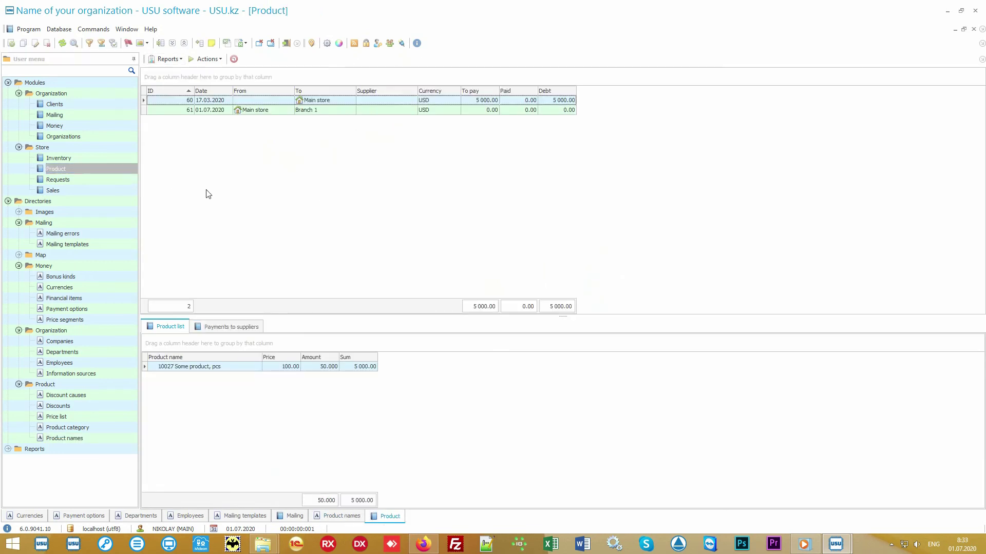
click(337, 101)
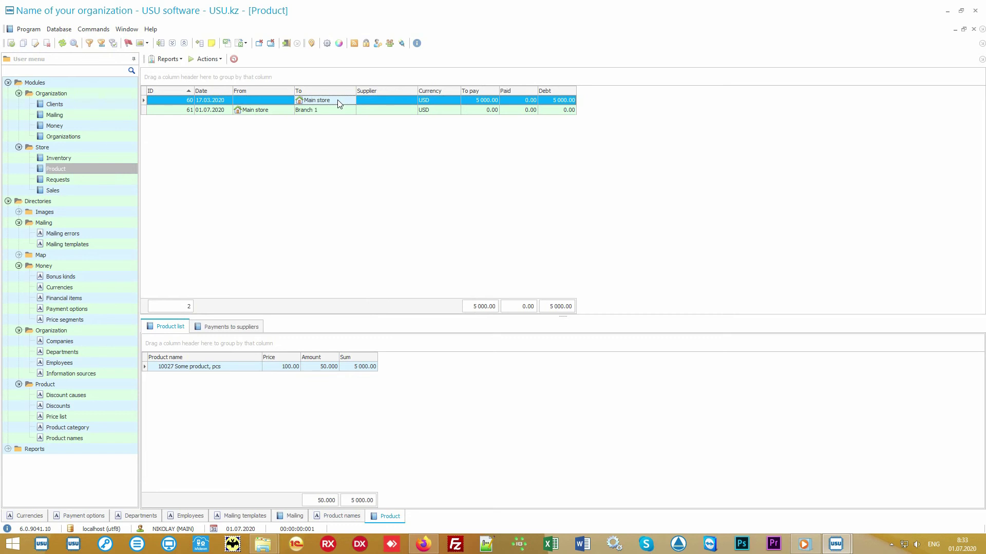
click(274, 112)
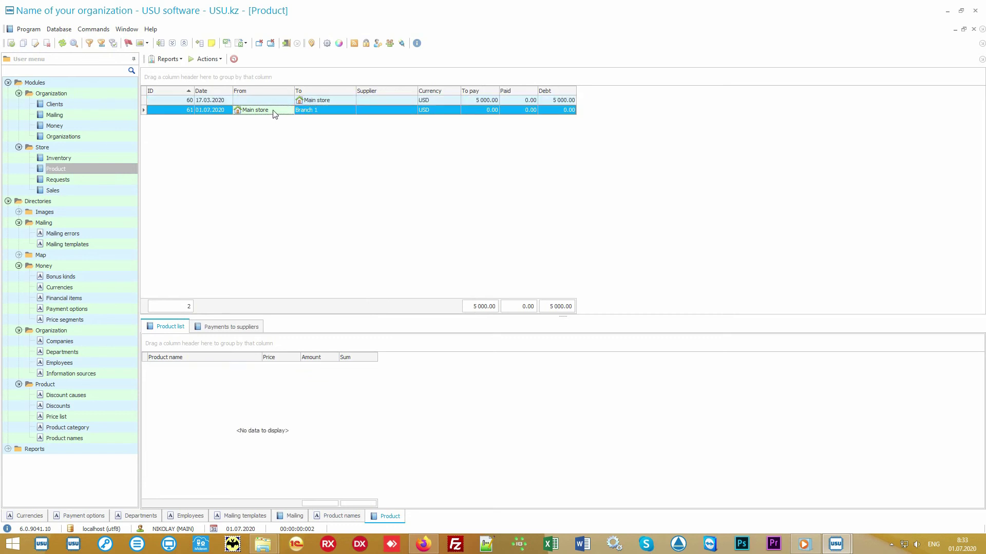
click(322, 109)
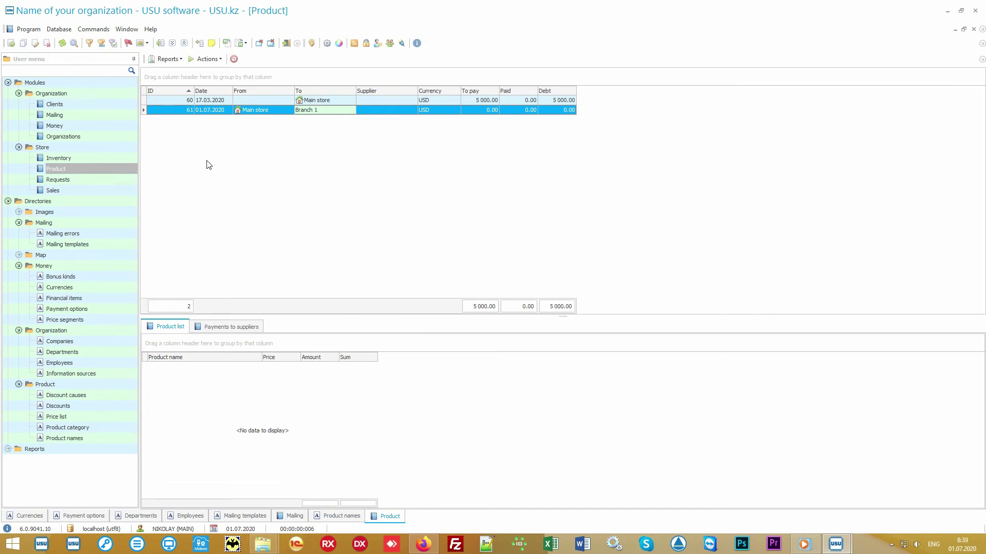
double_click(97, 190)
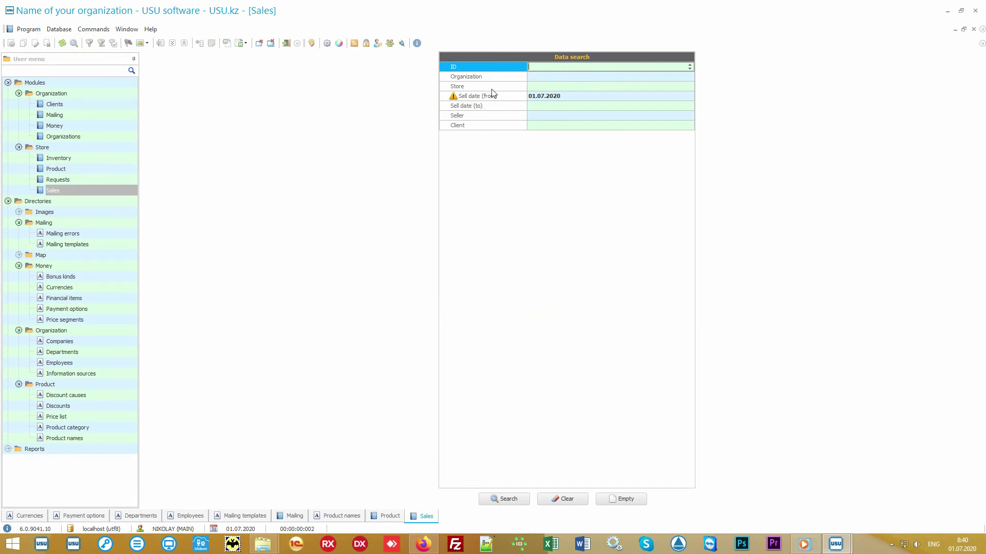
Search sales with Sell date from 01.07.2020, then show the Actions list with Sell F9.
mouse_move(499, 68)
mouse_down()
mouse_move(495, 132)
mouse_move(502, 69)
mouse_move(497, 127)
mouse_move(493, 66)
mouse_up()
click(513, 505)
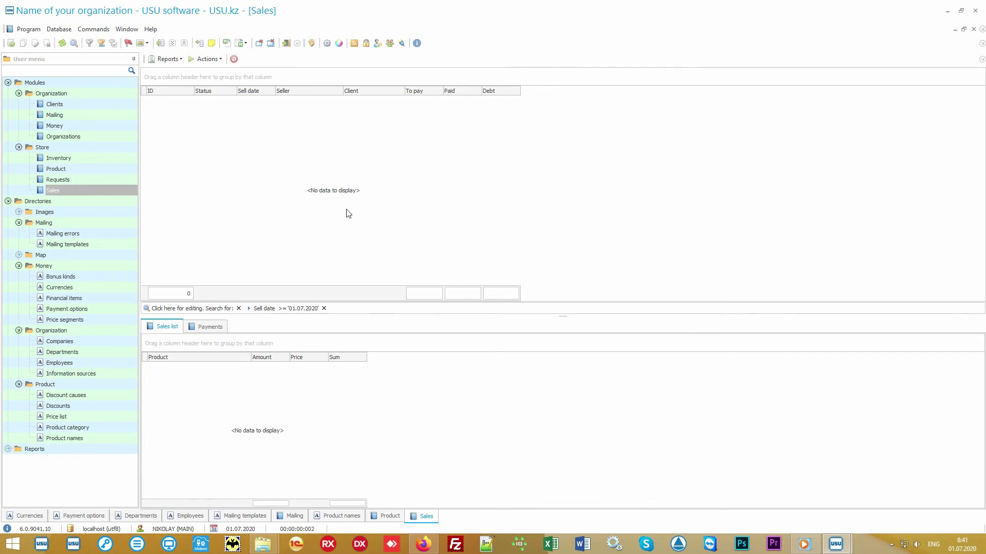
click(208, 59)
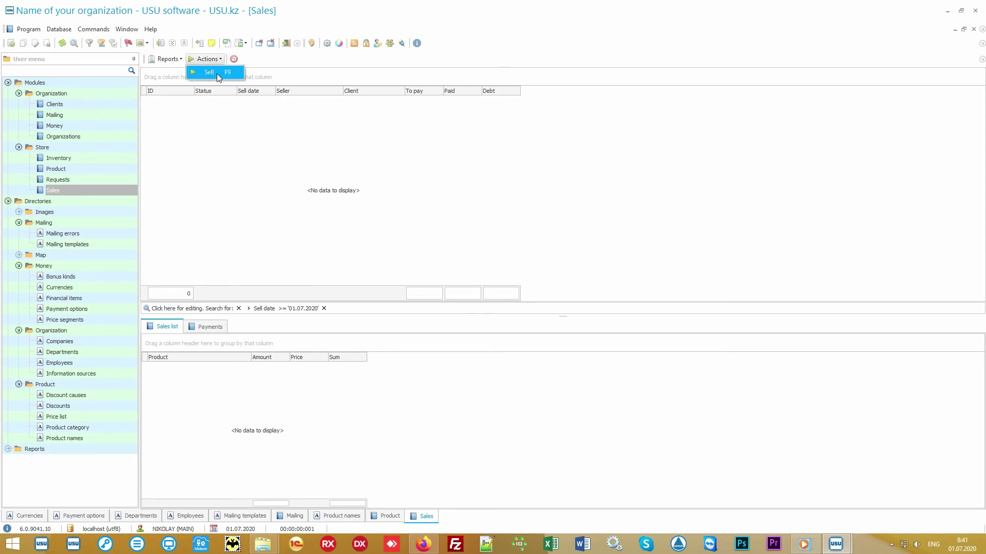
Start a new sale and attach the client by entering their card number.
click(216, 73)
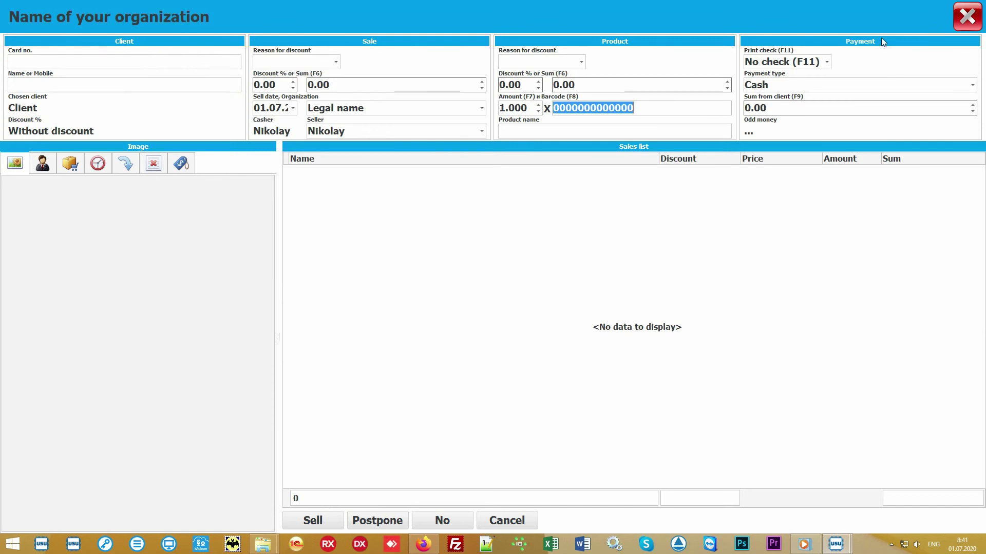
click(451, 262)
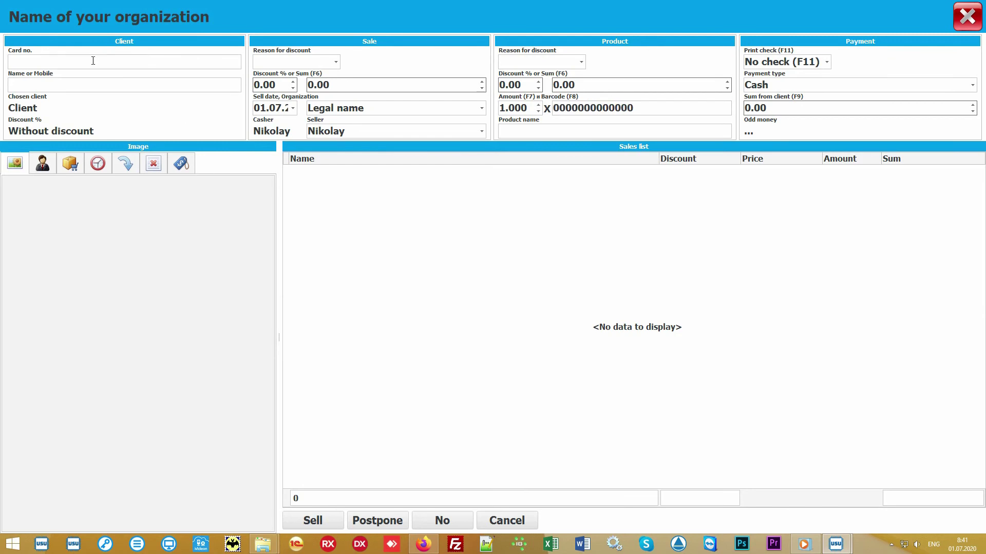
click(78, 61)
text(111)
key(Return)
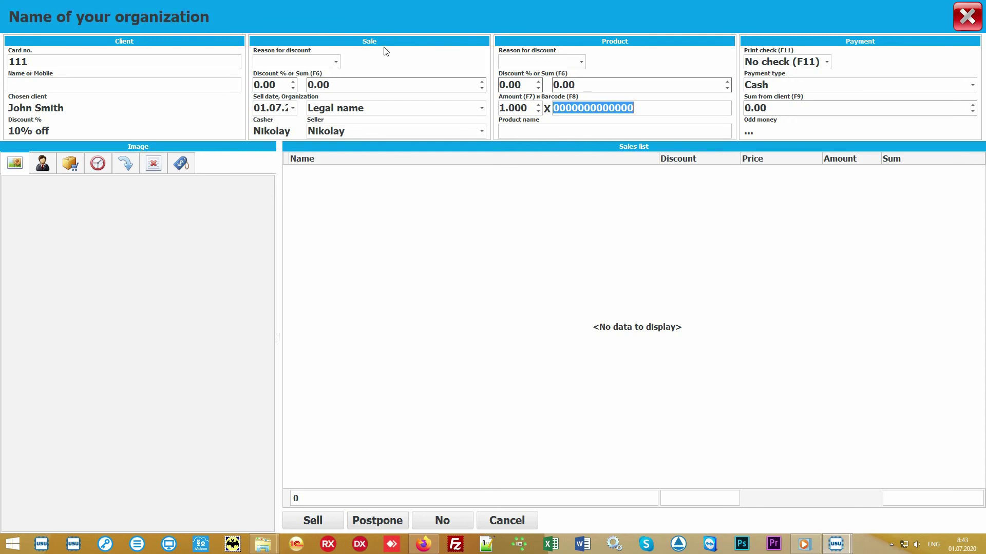
Keep Legal name as the organization and the current seller for the sale.
click(482, 109)
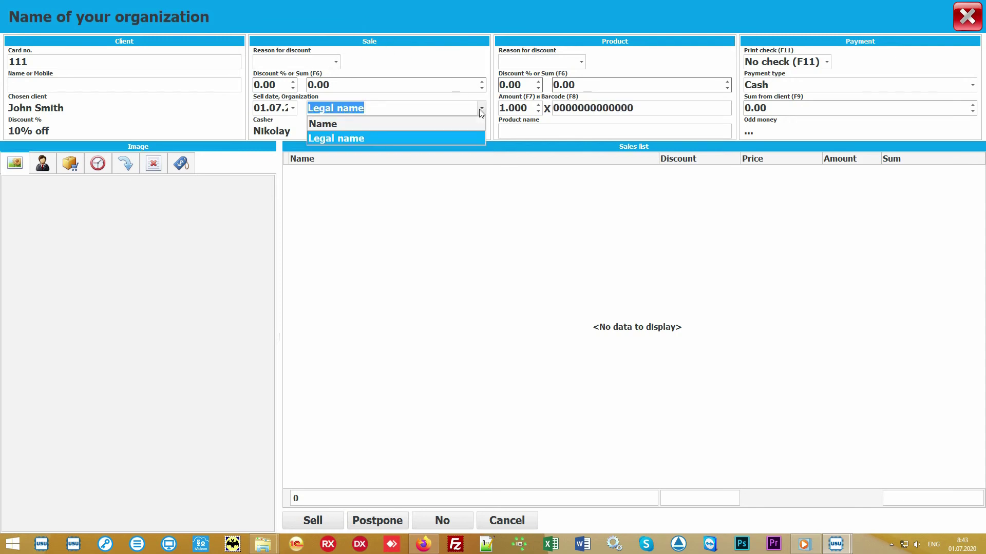
click(480, 109)
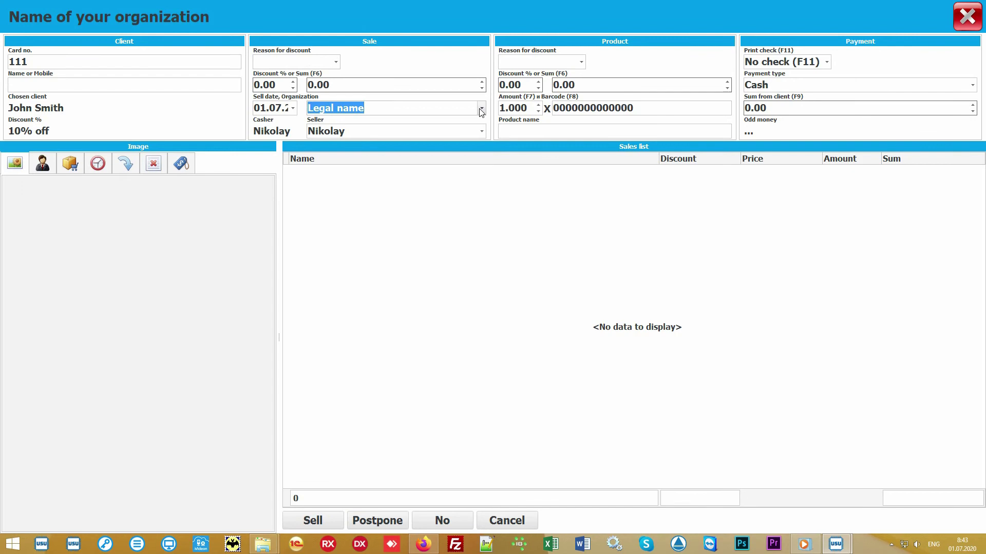
click(482, 131)
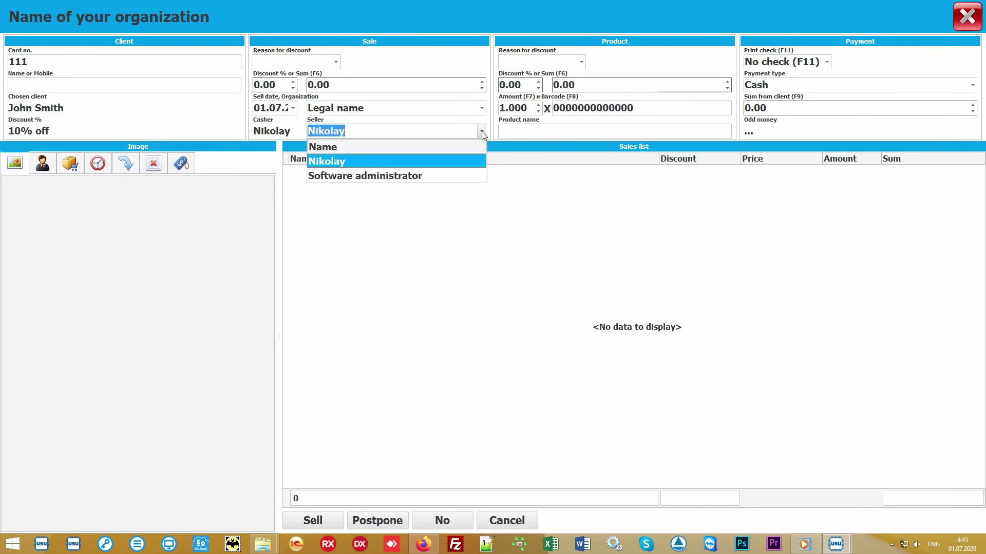
click(454, 162)
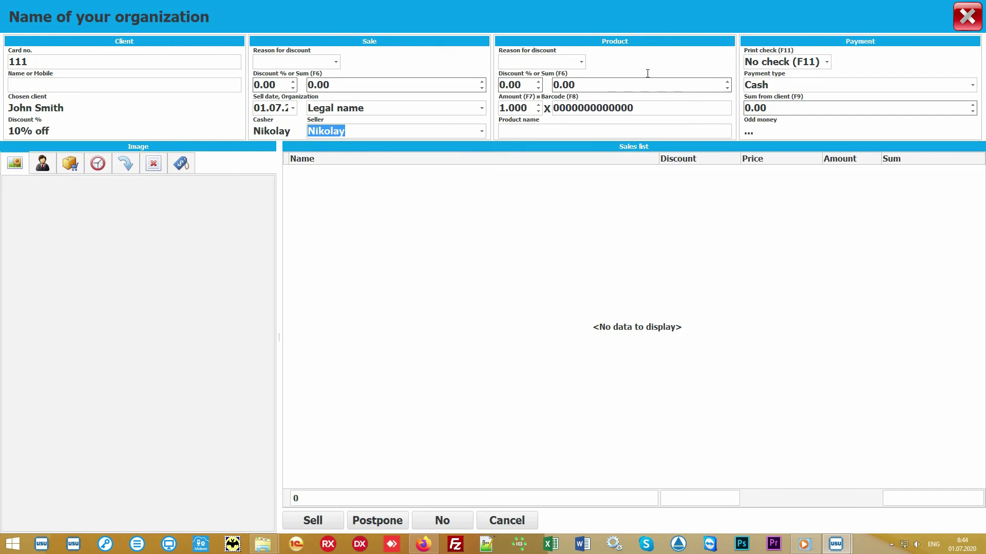
Add the product with barcode 10027 to the sale at 900.00.
click(662, 107)
text(100)
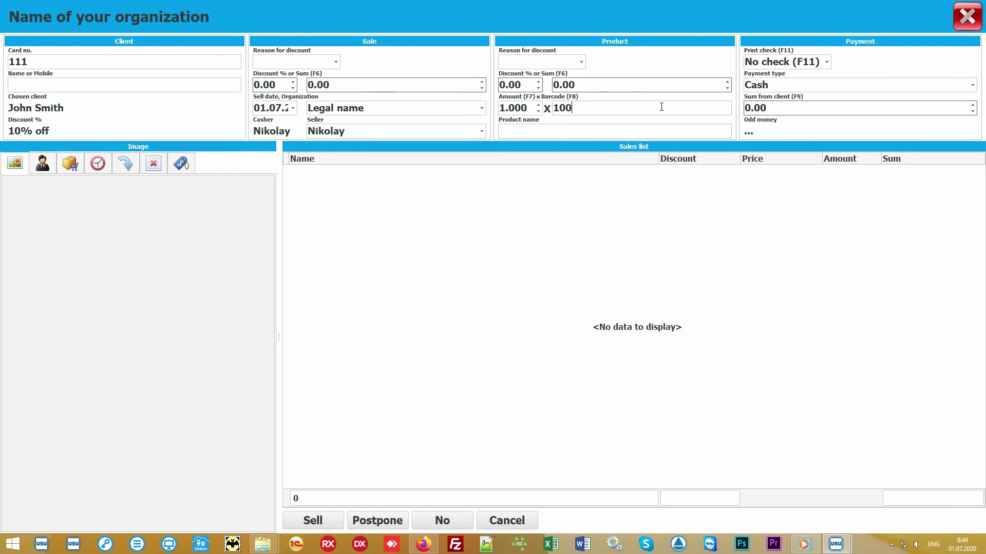
text(27)
key(Return)
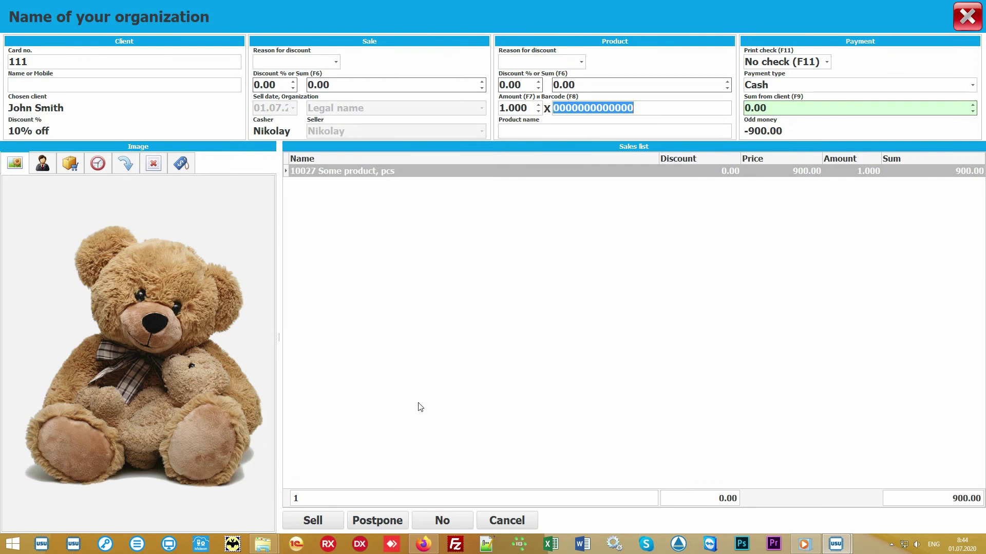
Show the product chooser panel with the Product Category group selected.
click(479, 333)
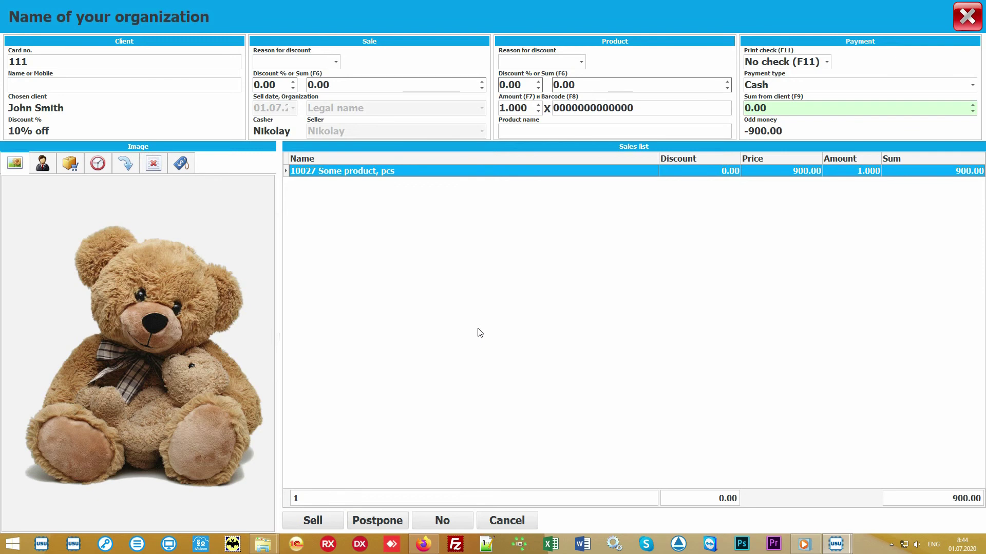
click(547, 130)
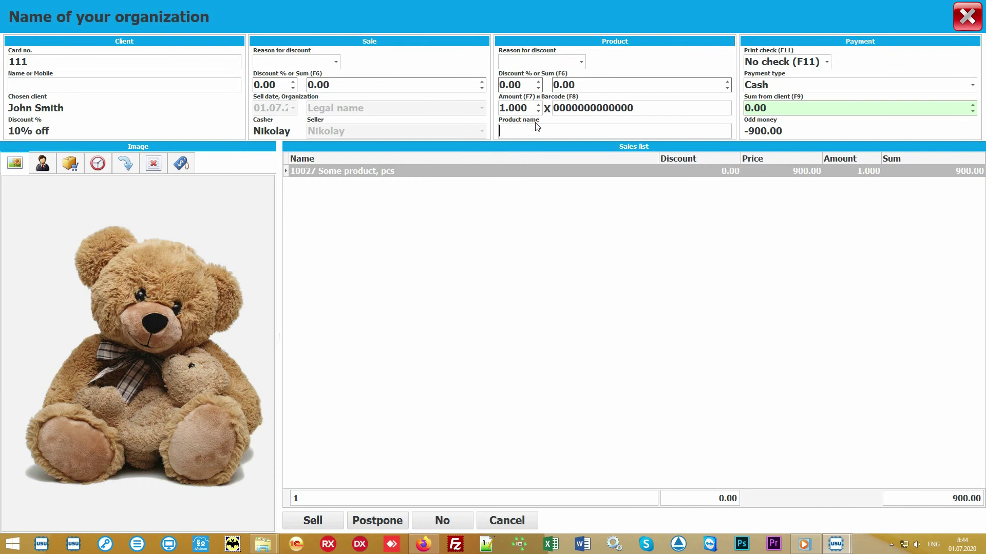
click(70, 163)
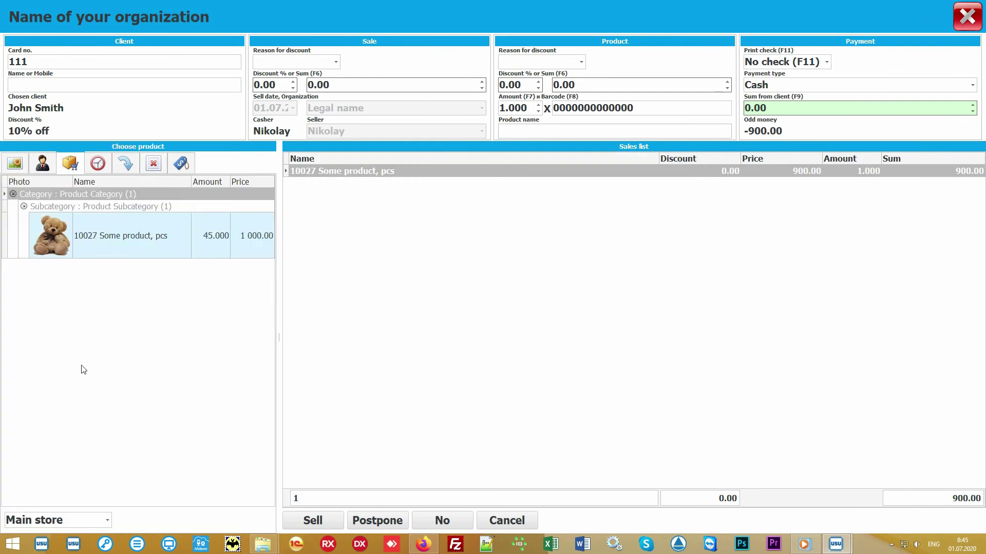
click(160, 339)
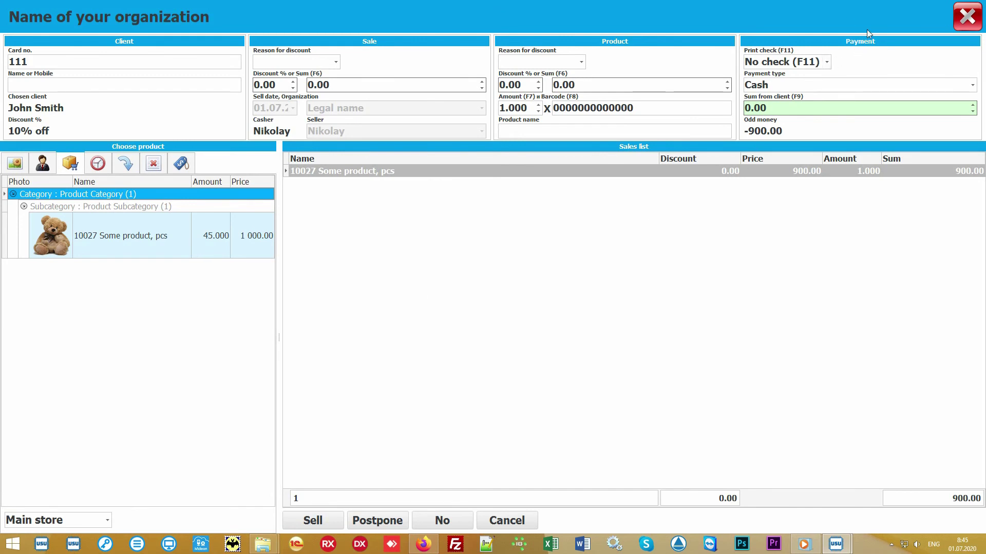
Take 1000 in cash with No check, completing the 900.00 sale with 100.00 change.
click(809, 108)
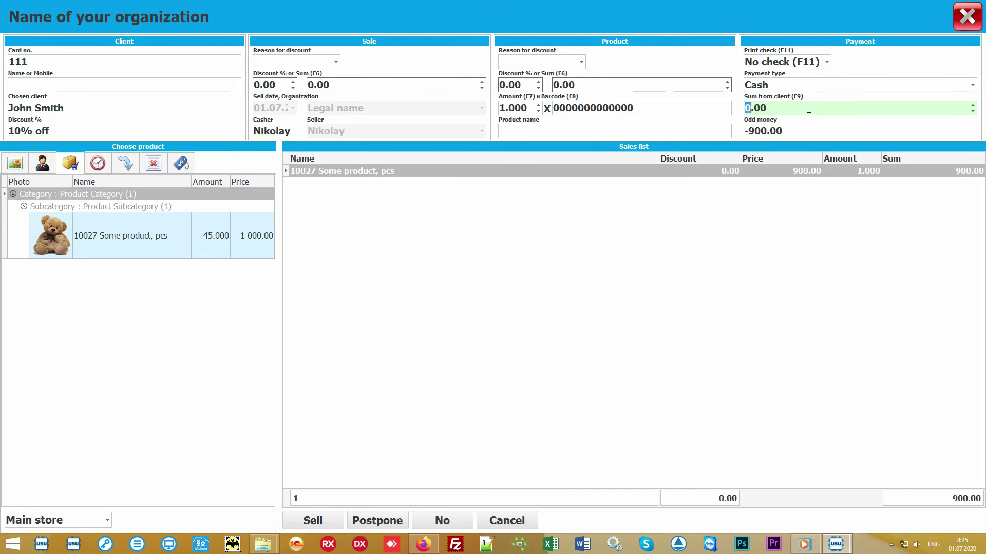
text(1000)
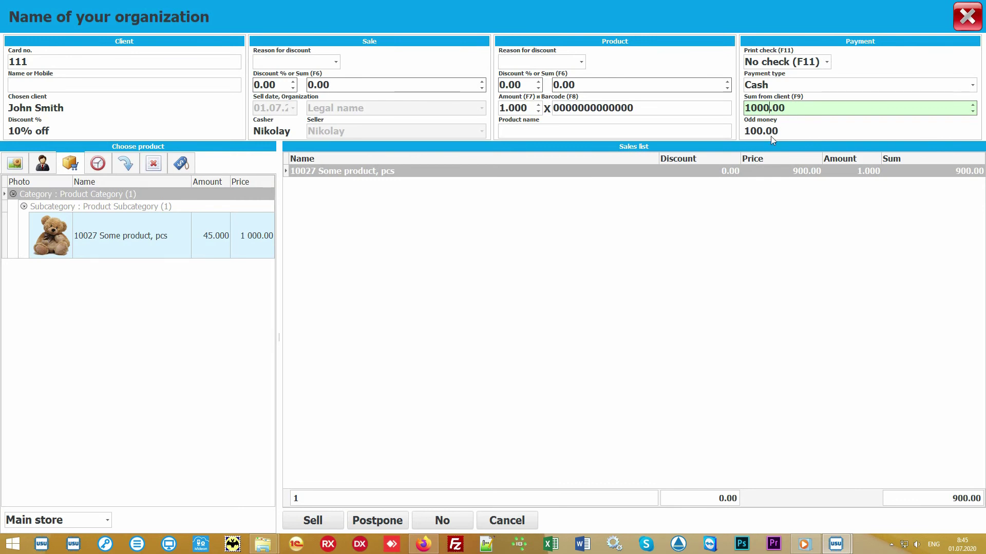
click(974, 88)
click(974, 86)
click(828, 62)
click(827, 62)
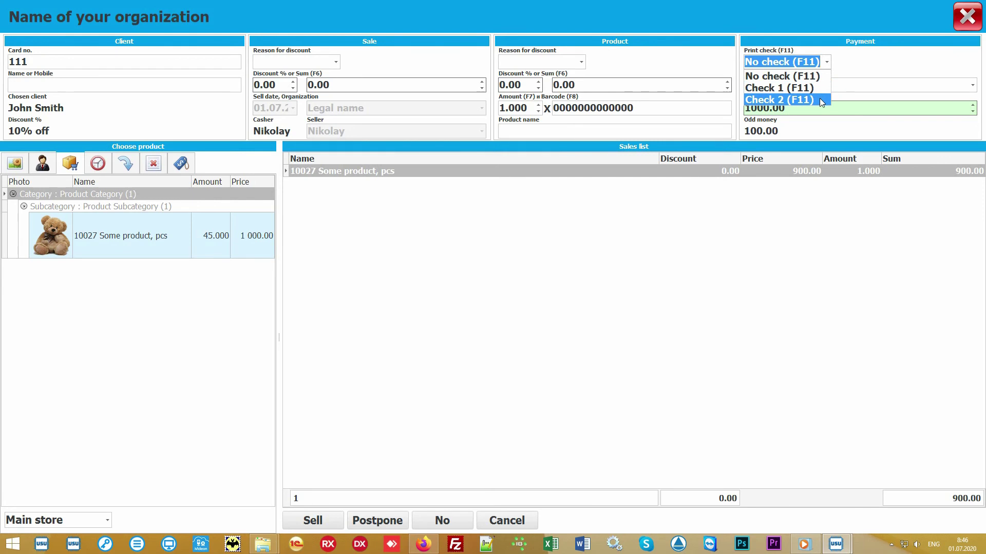
click(827, 63)
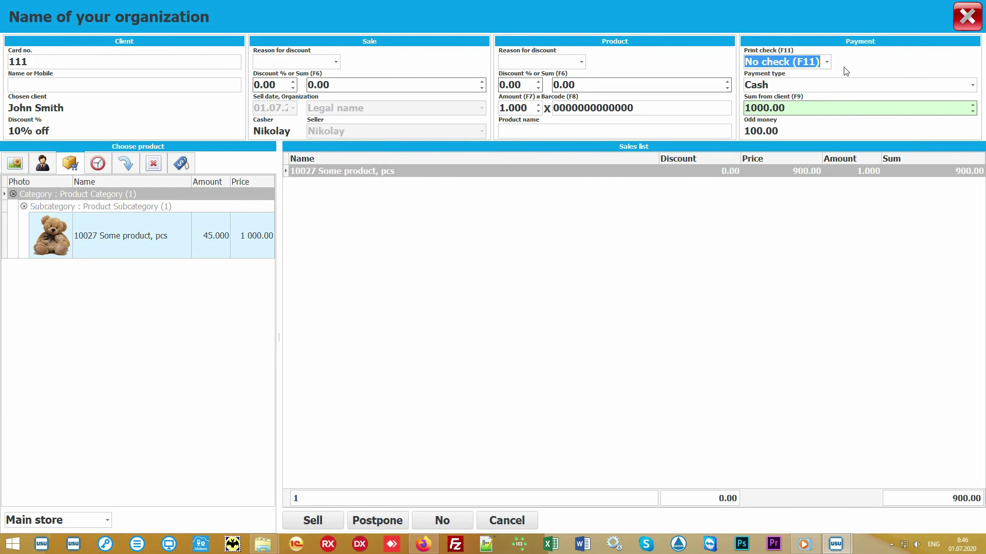
click(494, 296)
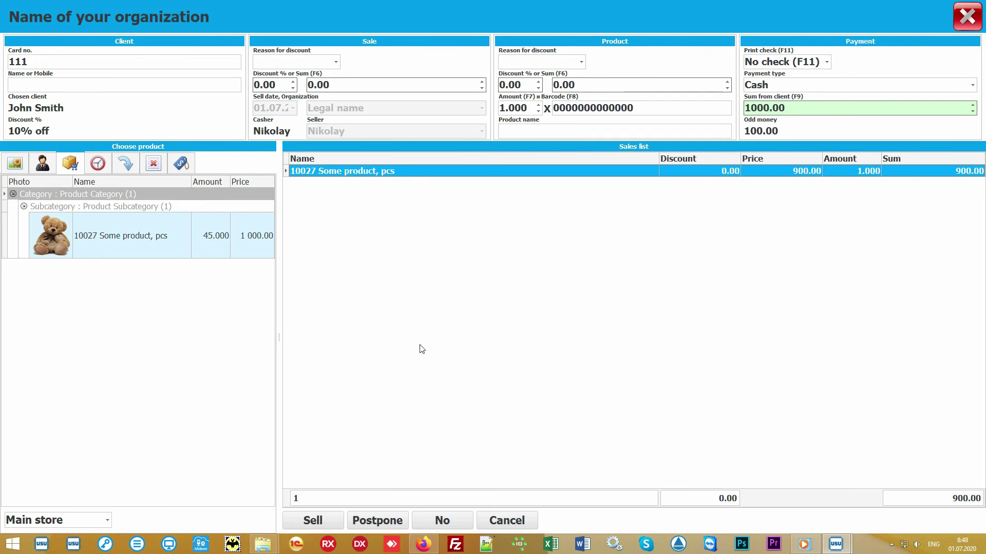
click(316, 521)
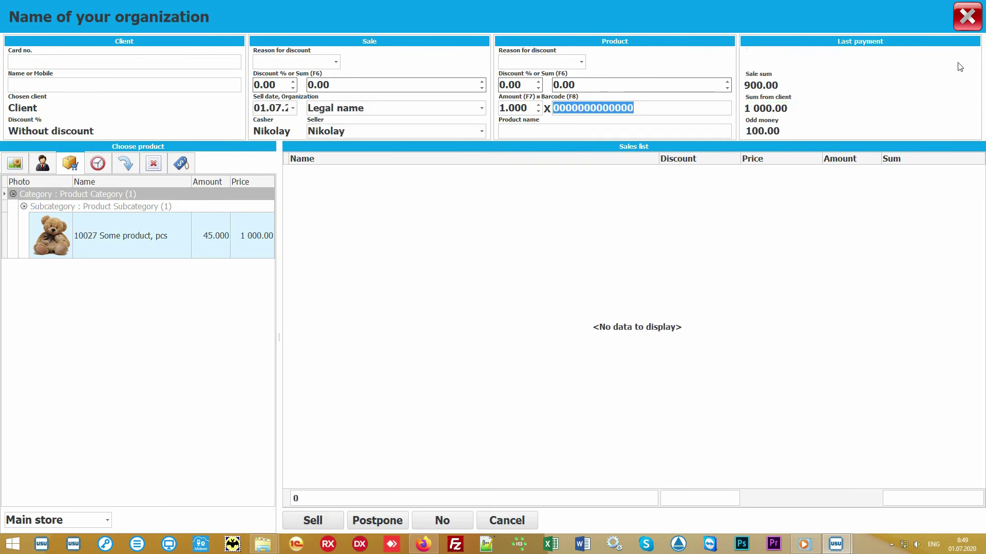
click(968, 25)
click(358, 100)
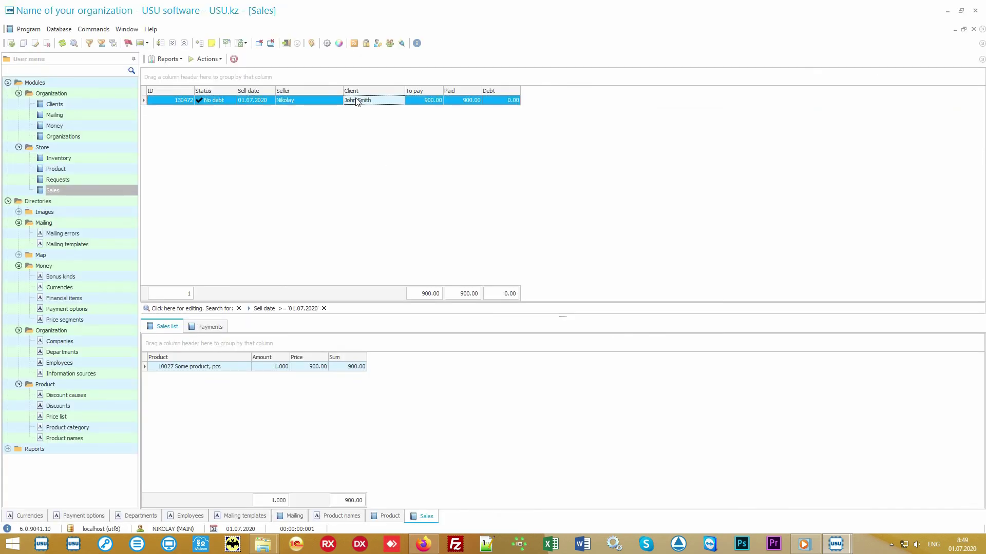
click(169, 60)
click(188, 70)
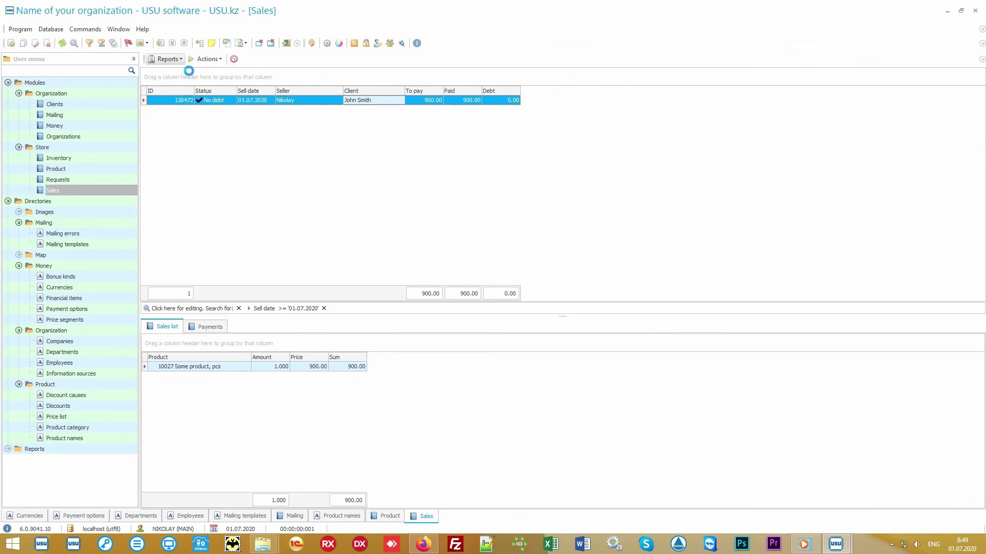
scroll(490, 228, up, 3)
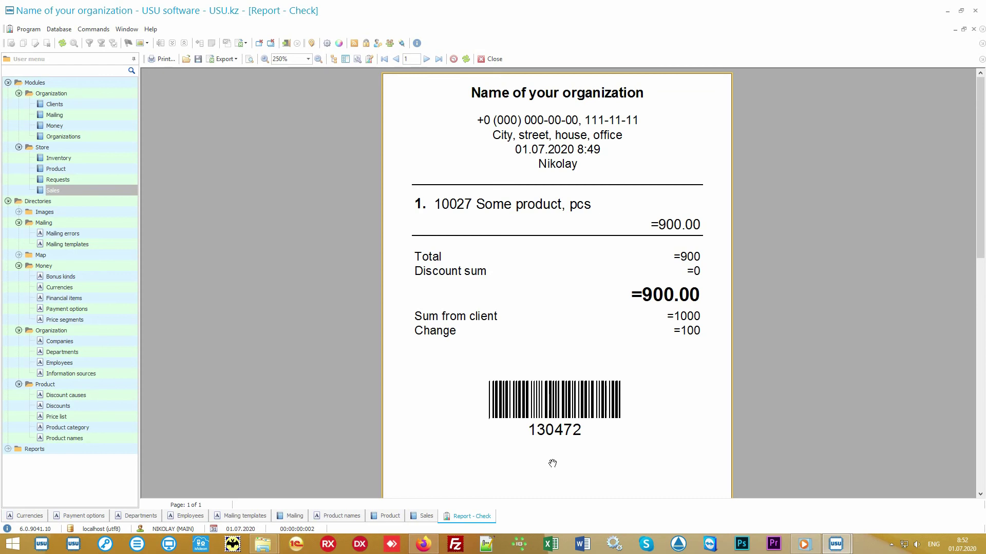
click(493, 60)
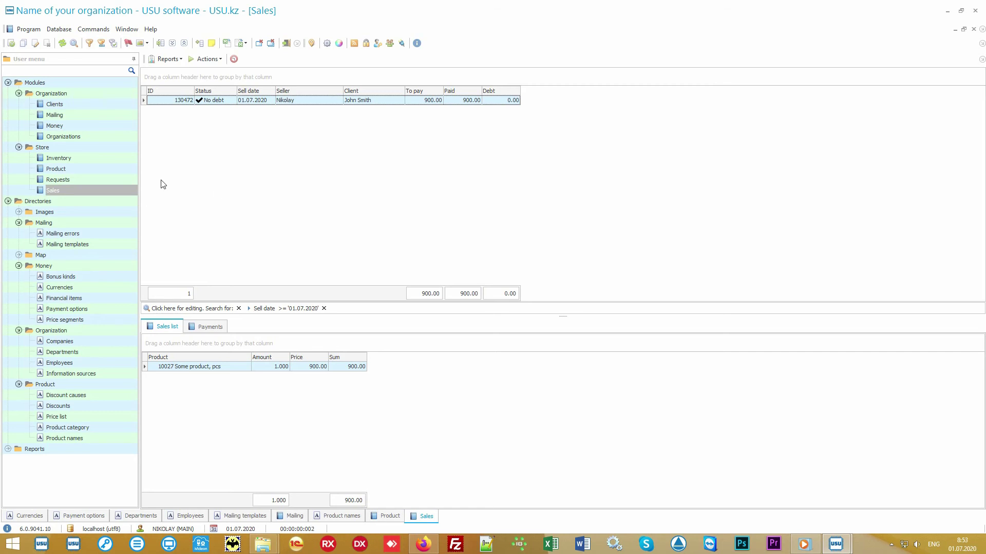
Review the inventory count record with its -3.000 difference, then open the Clients module.
click(110, 158)
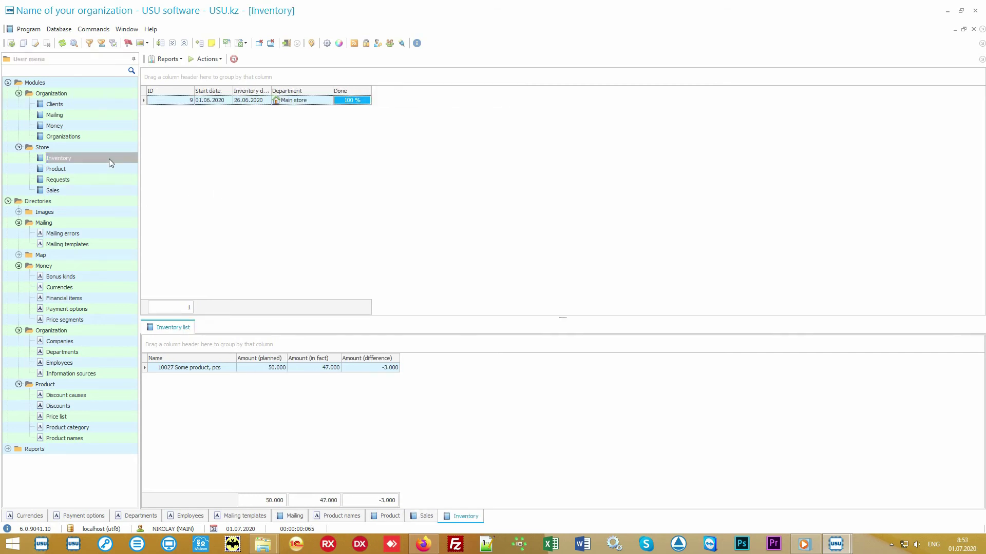
click(326, 102)
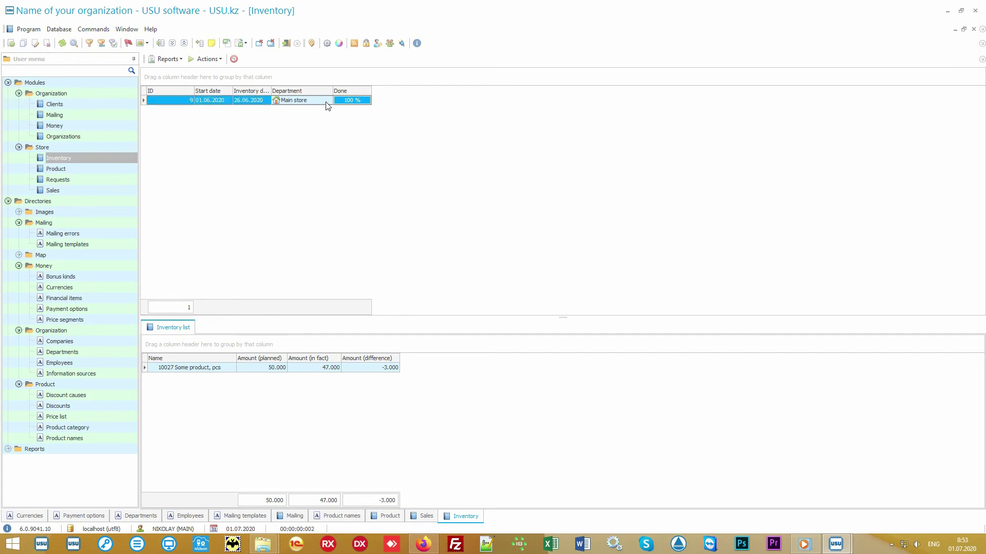
click(223, 372)
click(251, 372)
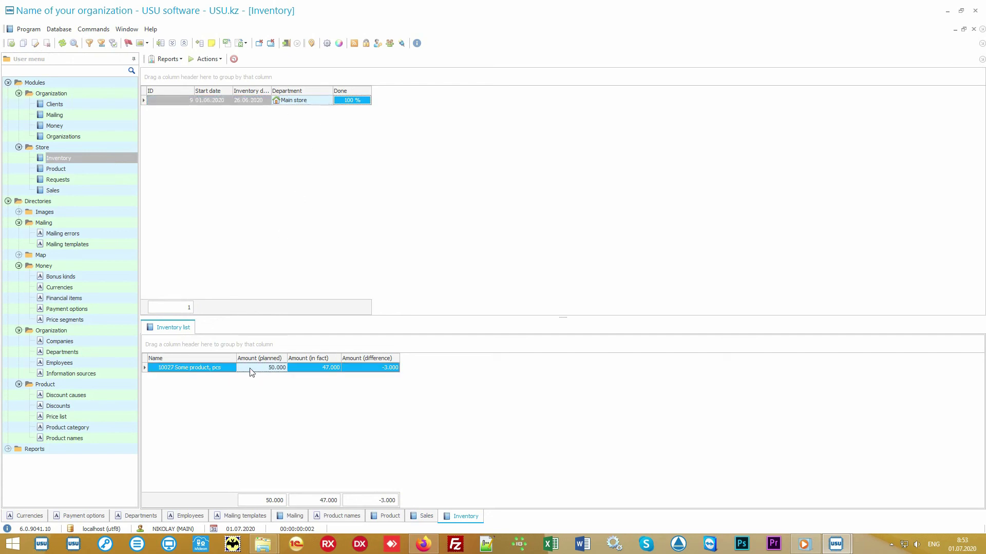
click(305, 372)
click(363, 371)
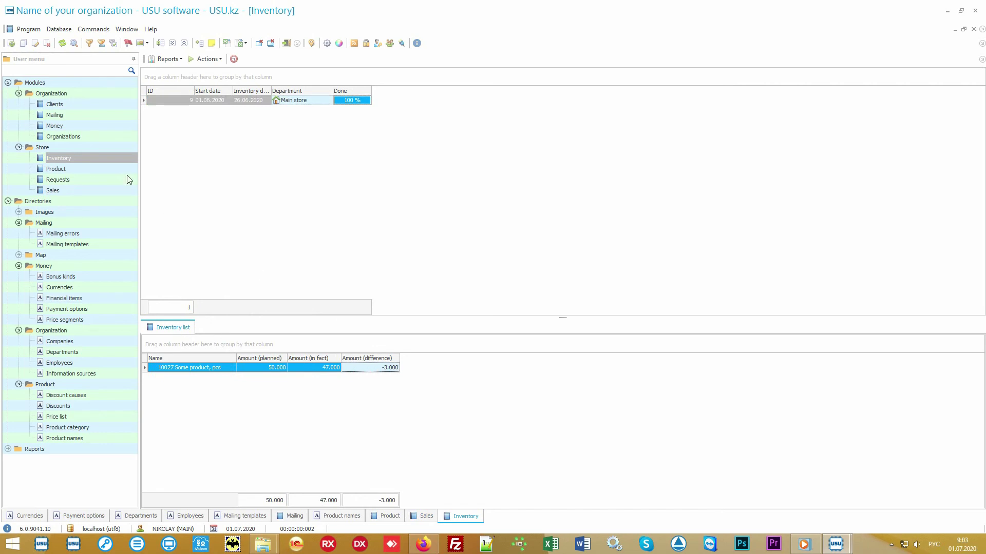
click(75, 105)
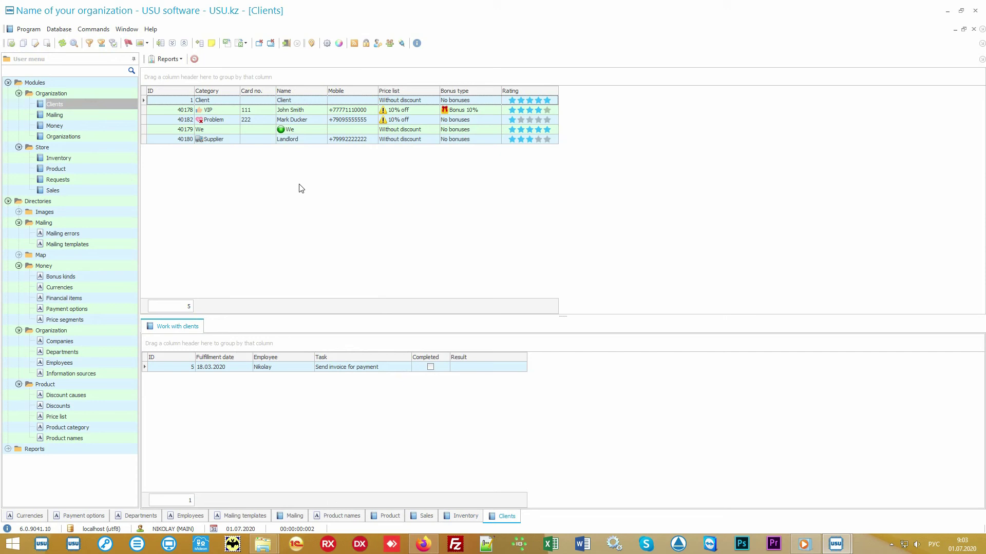
Switch keyboard input to English and bring the Clients table into focus.
key(alt+shift)
click(97, 191)
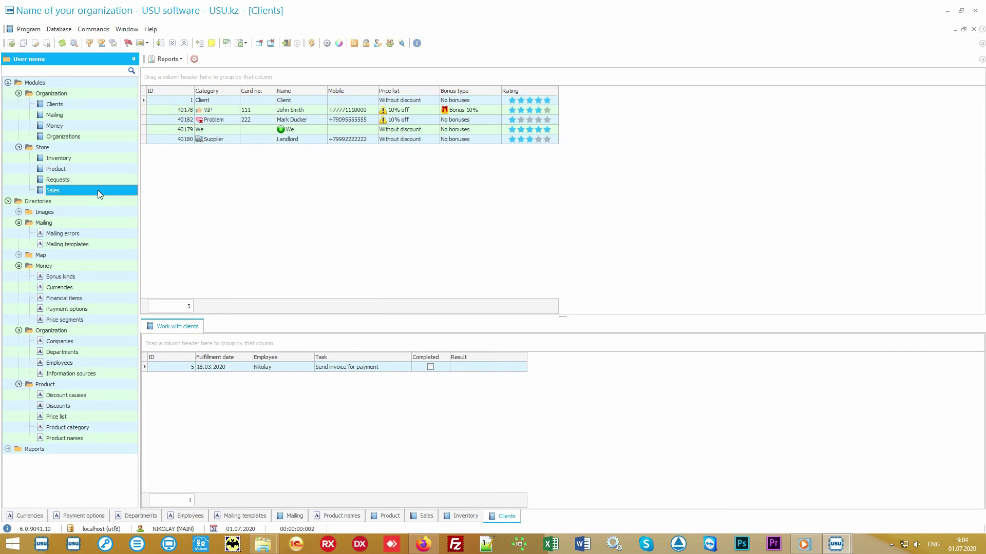
click(96, 105)
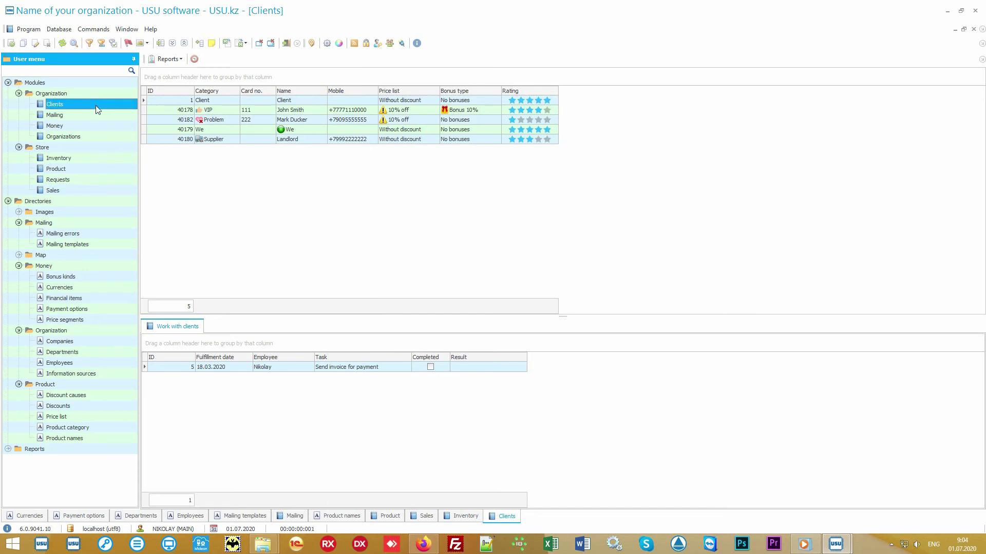
click(291, 218)
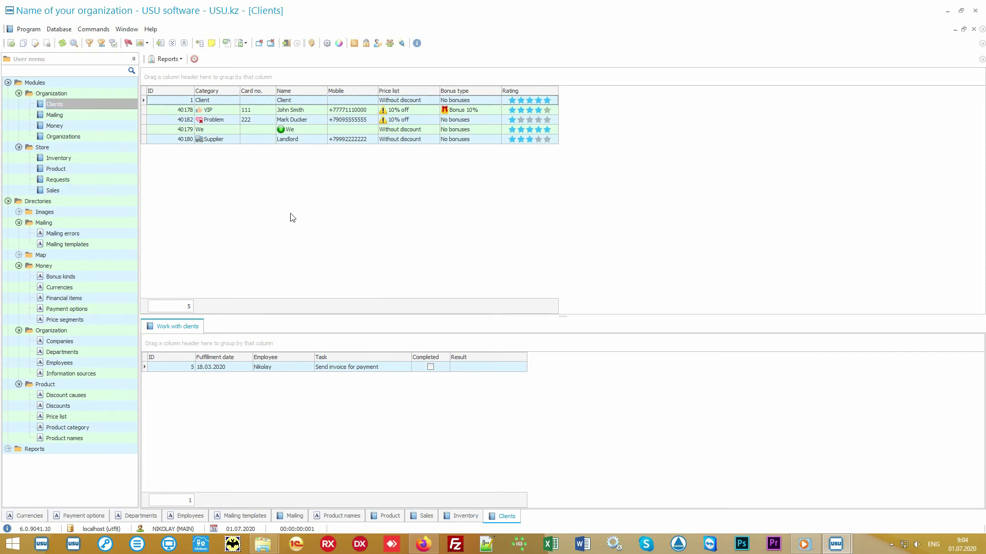
Review the tasks of the VIP, Problem, Supplier and generic Client records.
click(227, 110)
click(227, 121)
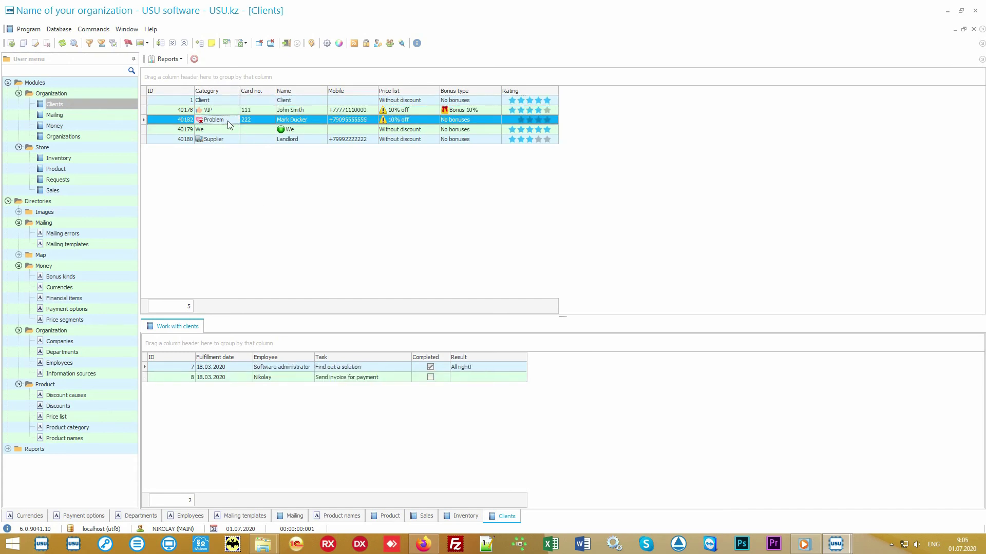
click(226, 137)
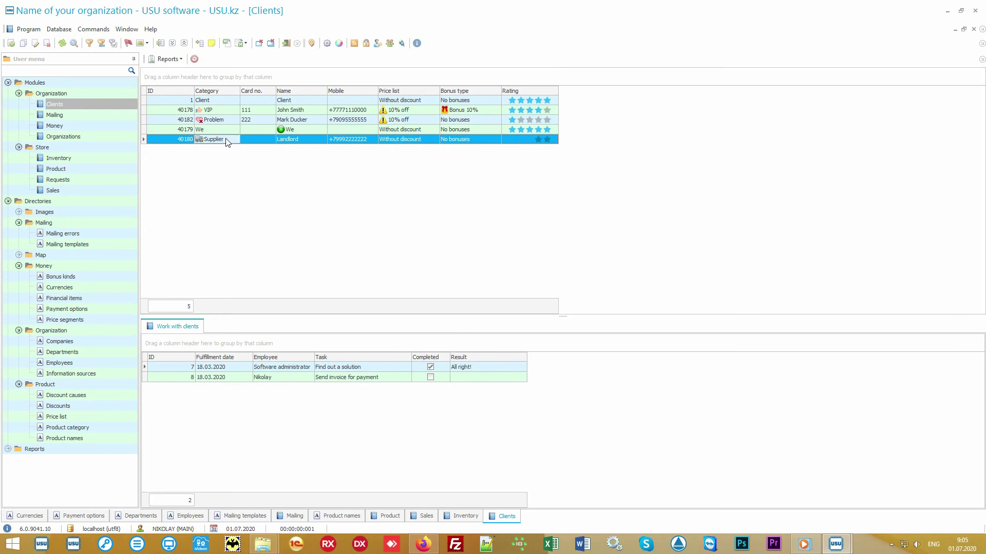
click(229, 111)
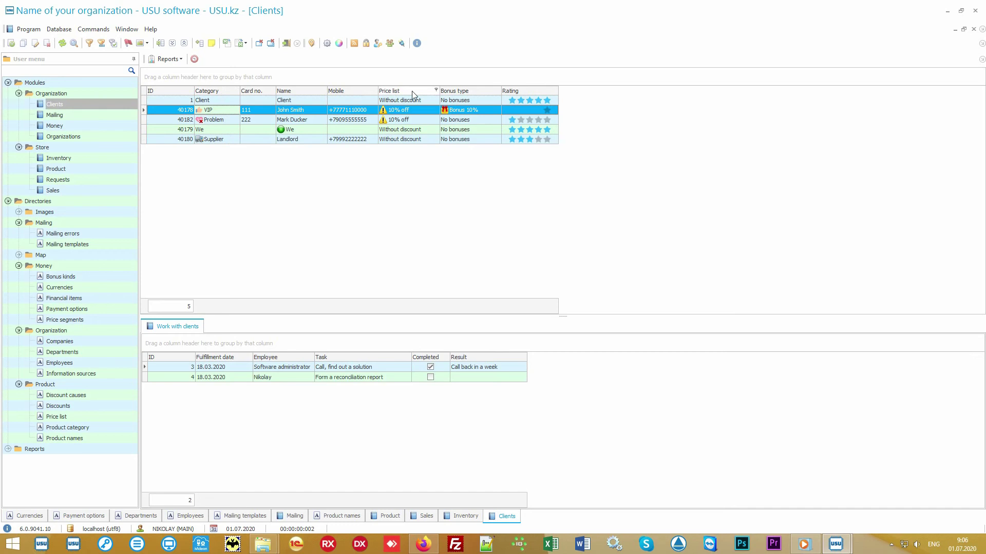
click(424, 103)
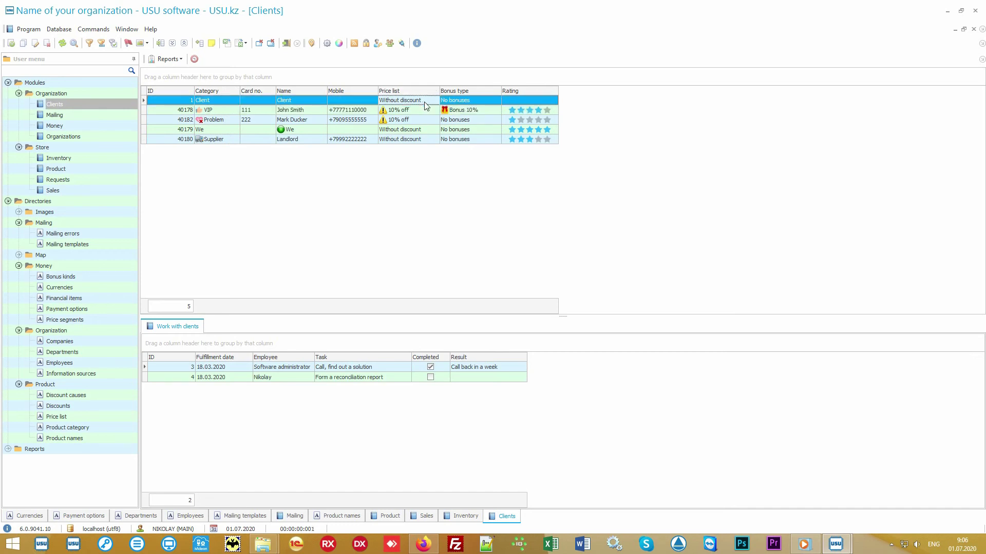
click(422, 109)
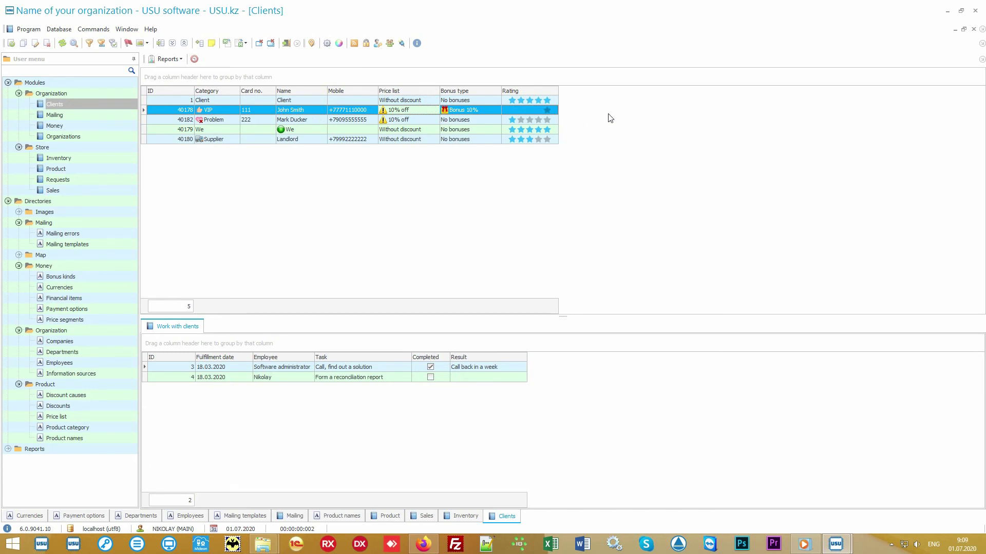
Add the Information source column to the clients table via Columns visibility.
right_click(616, 112)
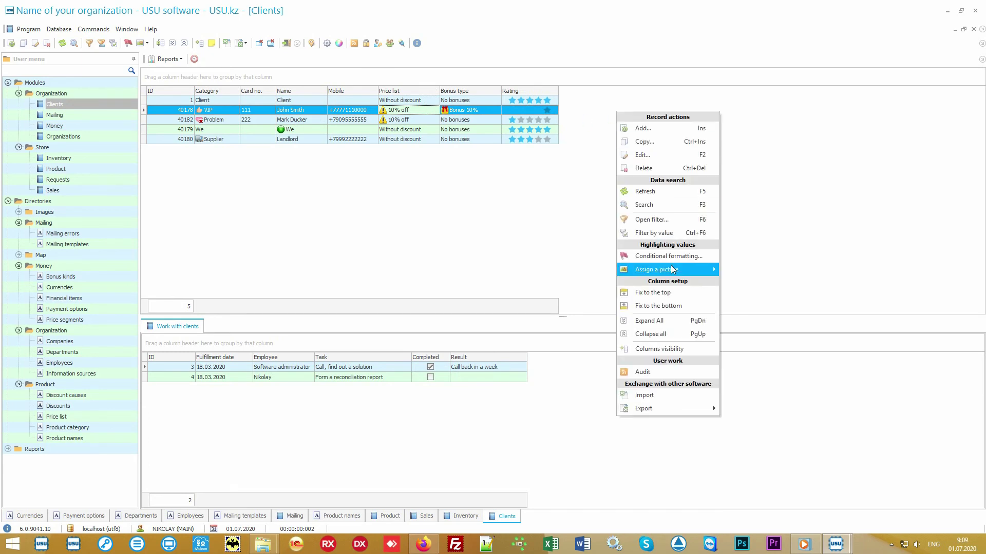
click(684, 348)
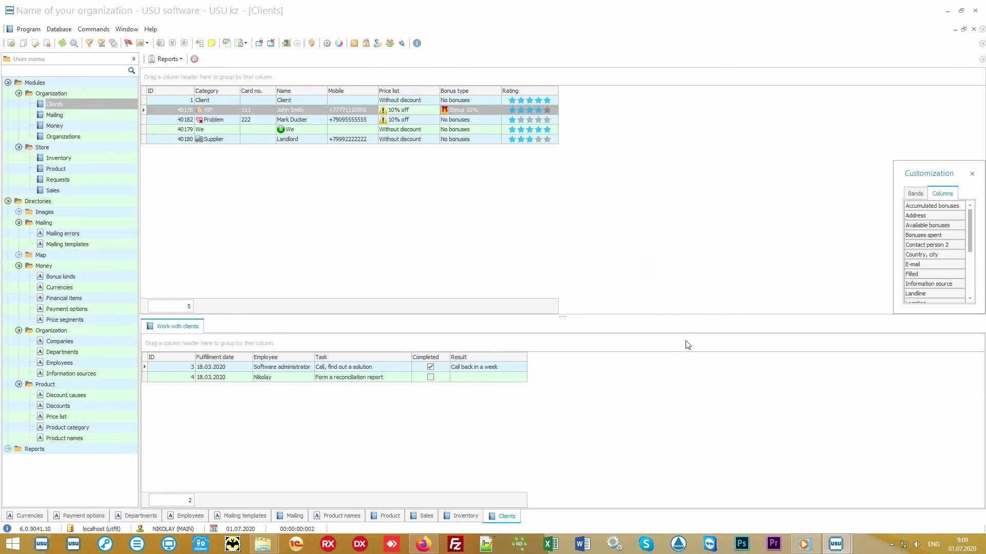
drag(894, 314, 760, 470)
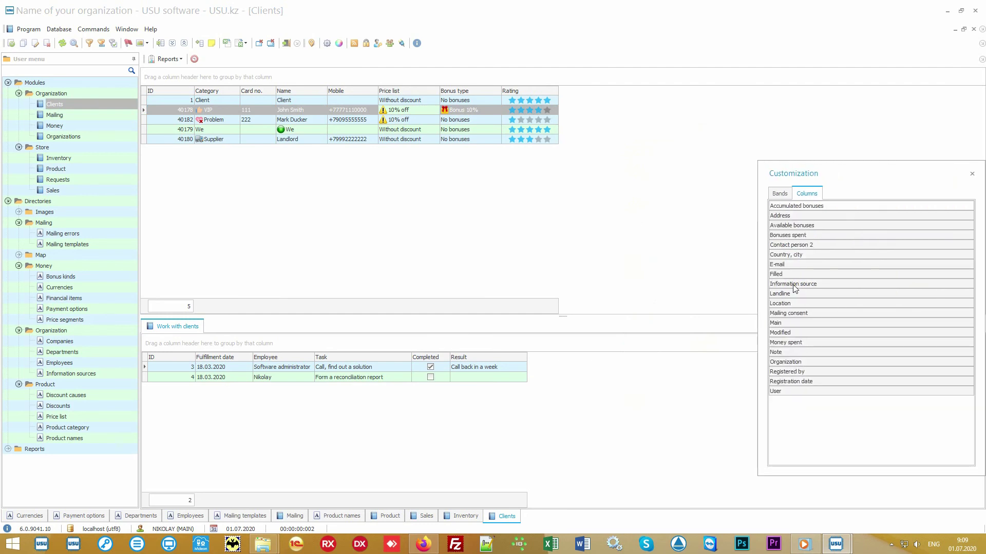
drag(793, 284, 550, 95)
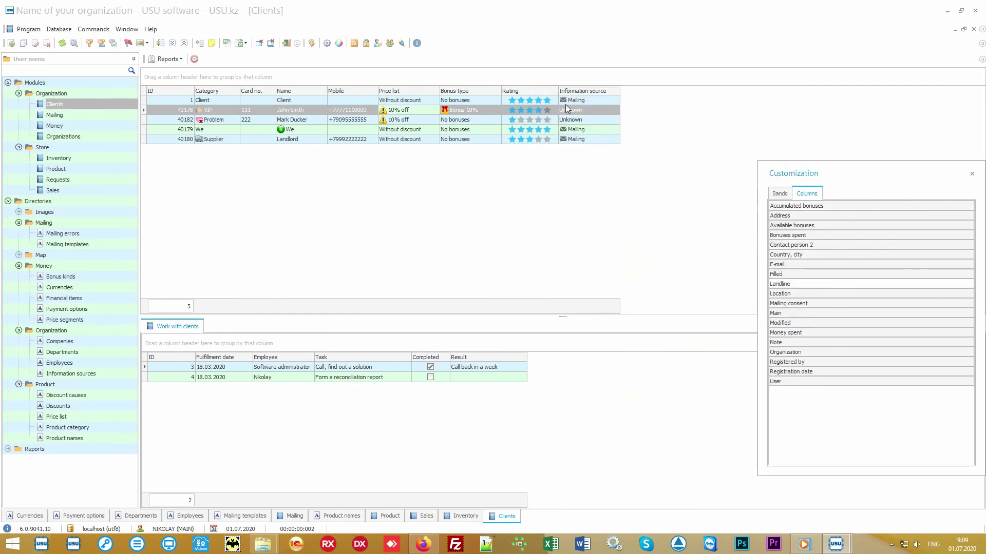
click(972, 174)
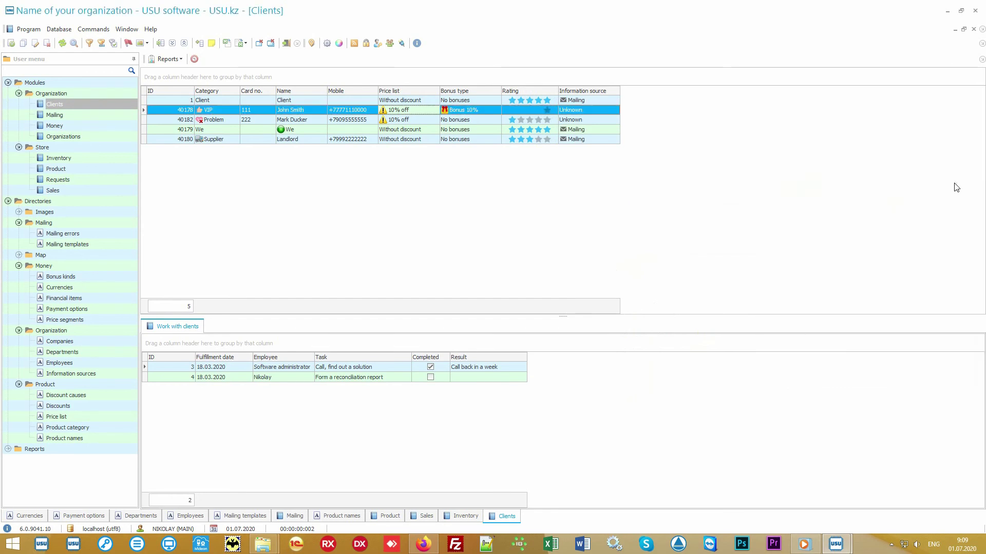
Check the Client's information source and the VIP client's Bonus 10% bonus type.
click(609, 101)
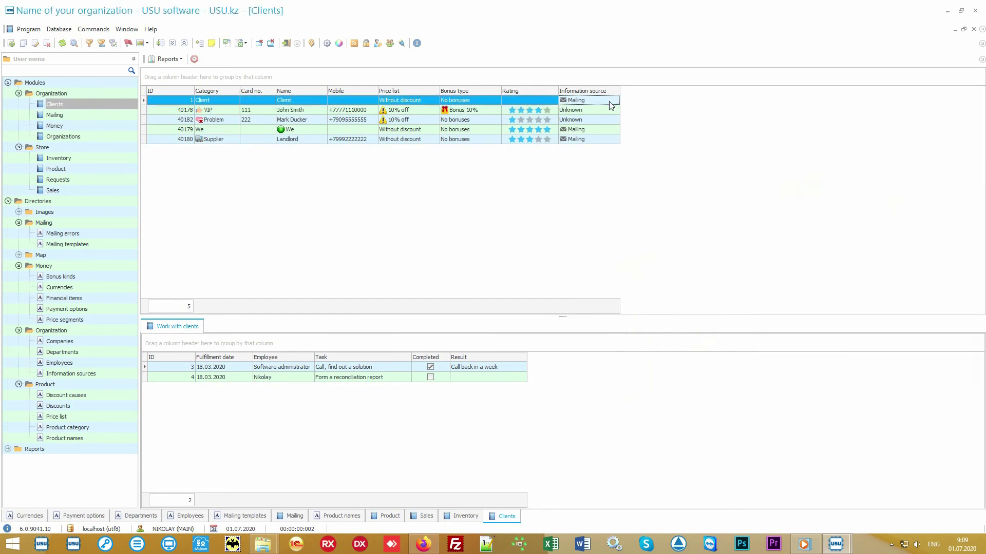
click(608, 111)
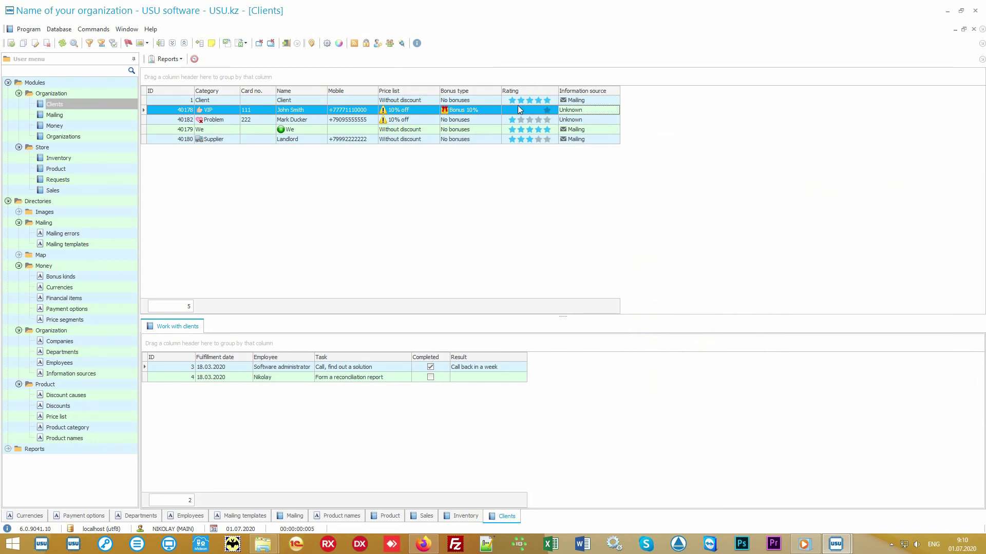
click(486, 110)
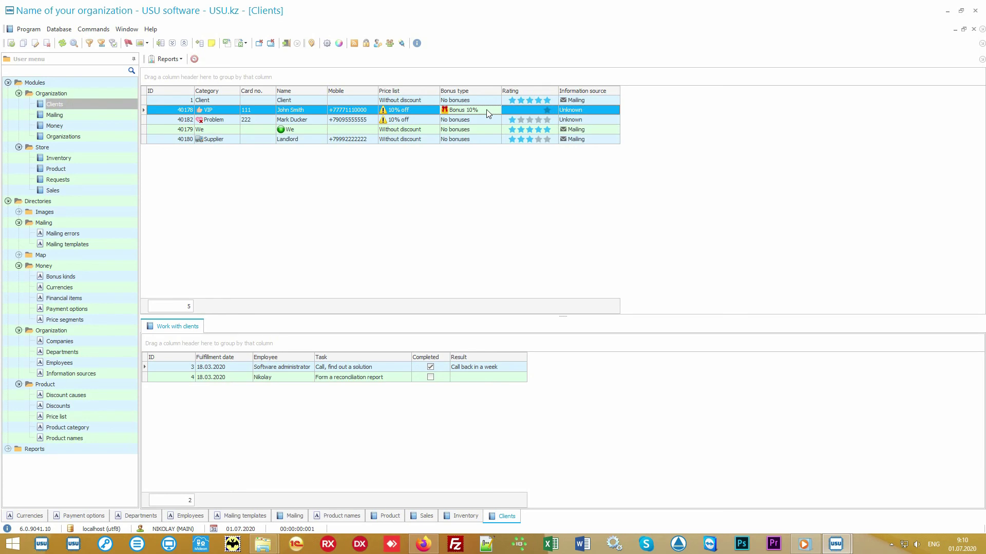
Generate the Mailing report listing 5 clients with their e-mail and phone contacts.
click(8, 201)
click(7, 212)
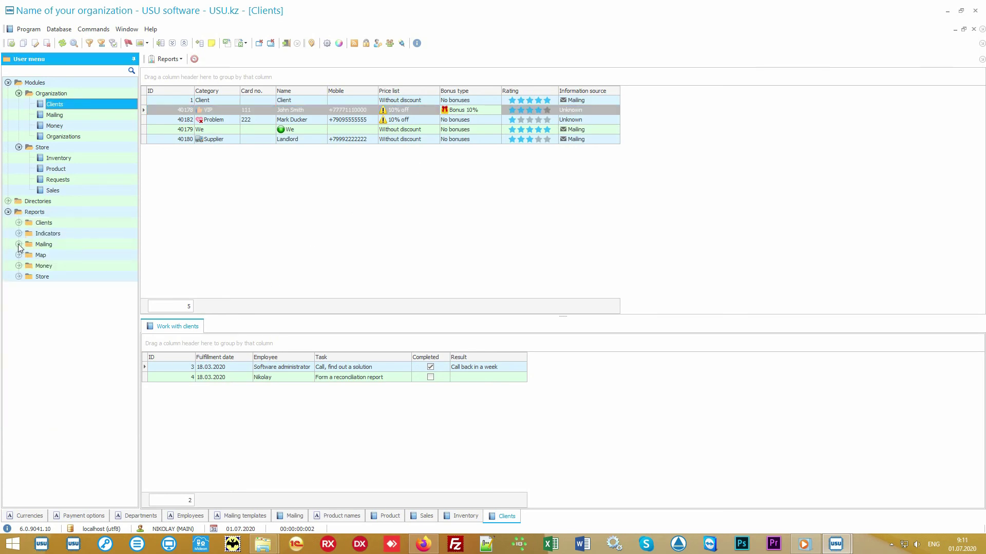
click(18, 245)
double_click(55, 255)
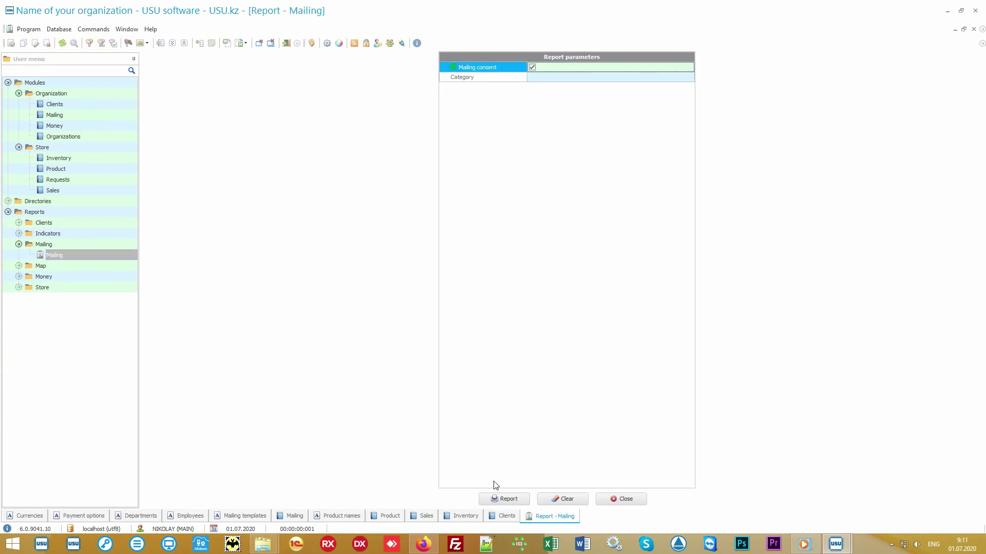
click(500, 498)
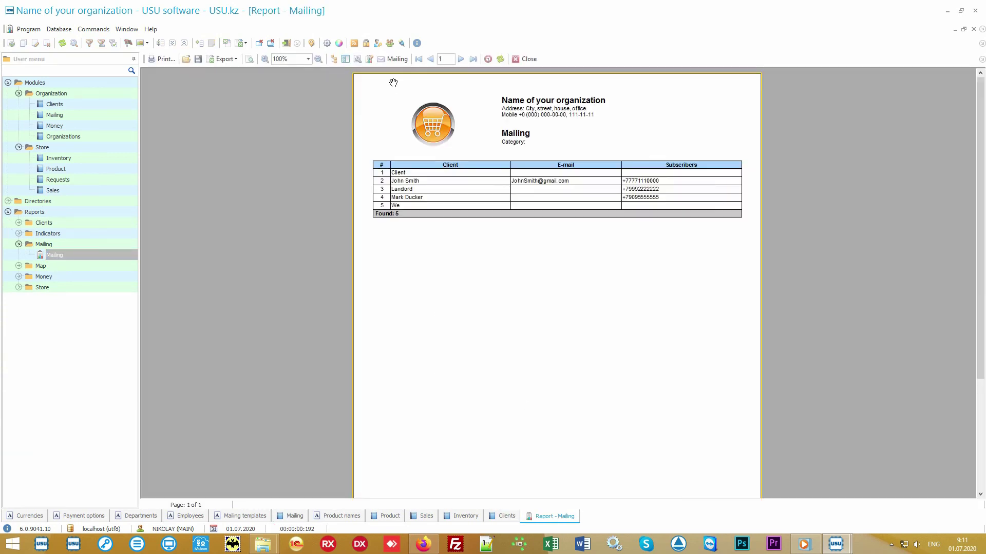
Start a mailing to the listed clients, then cancel it.
click(397, 60)
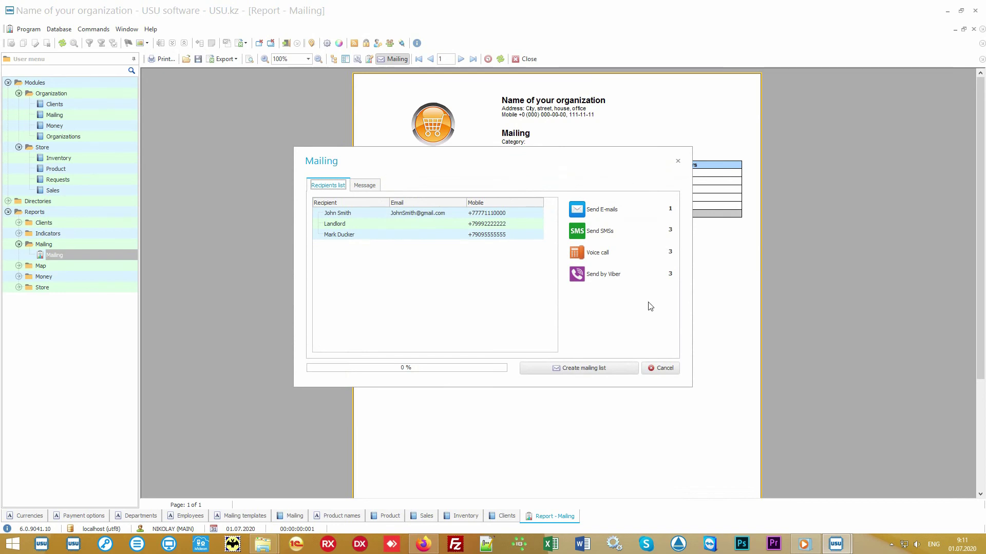
click(664, 369)
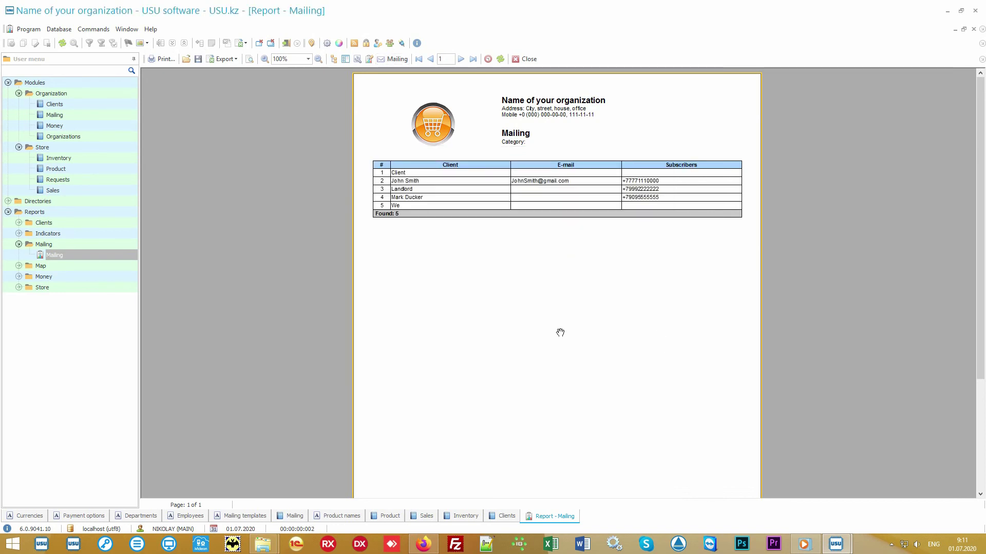
Generate the Salary report for 01.01.2010–31.12.2020 showing 0.00 accrued, then return to Clients.
click(106, 277)
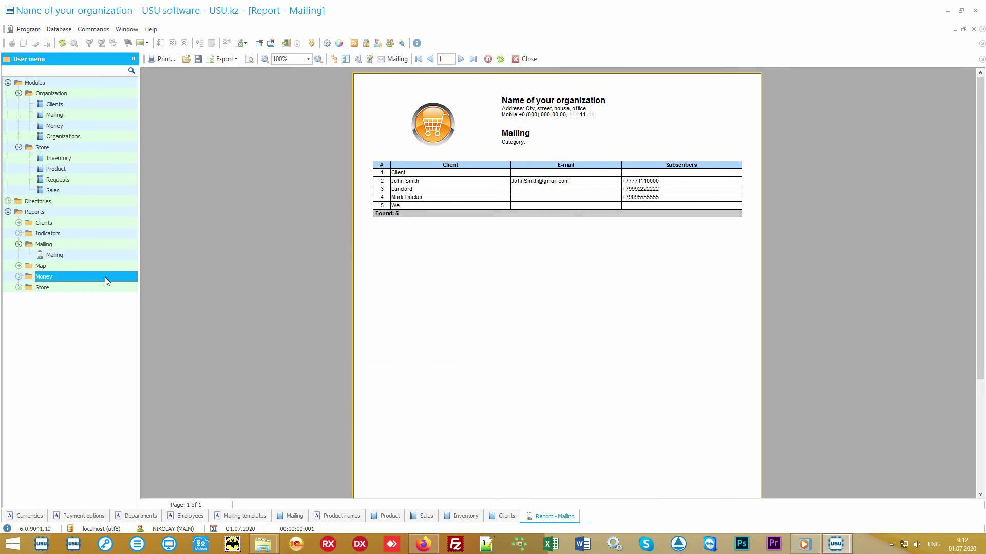
double_click(103, 277)
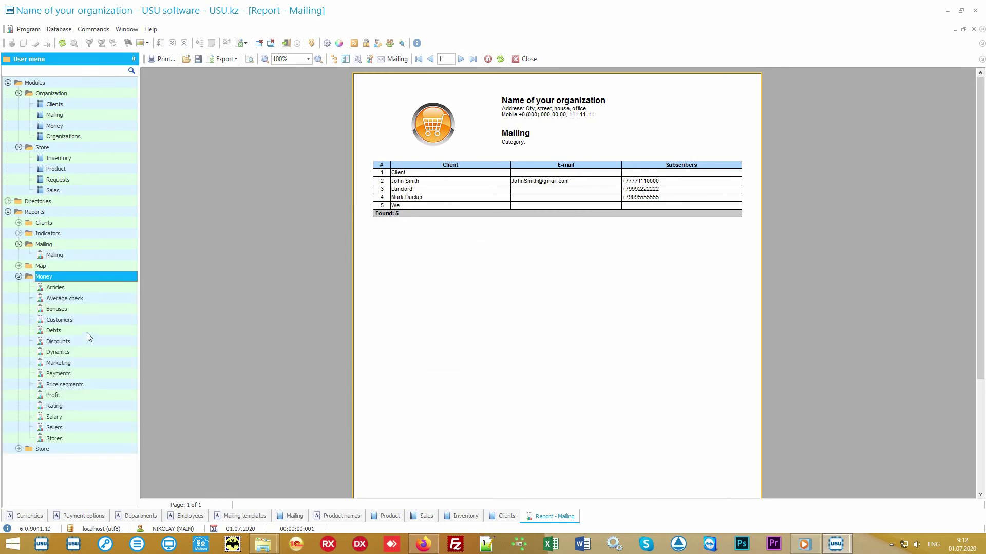
double_click(74, 417)
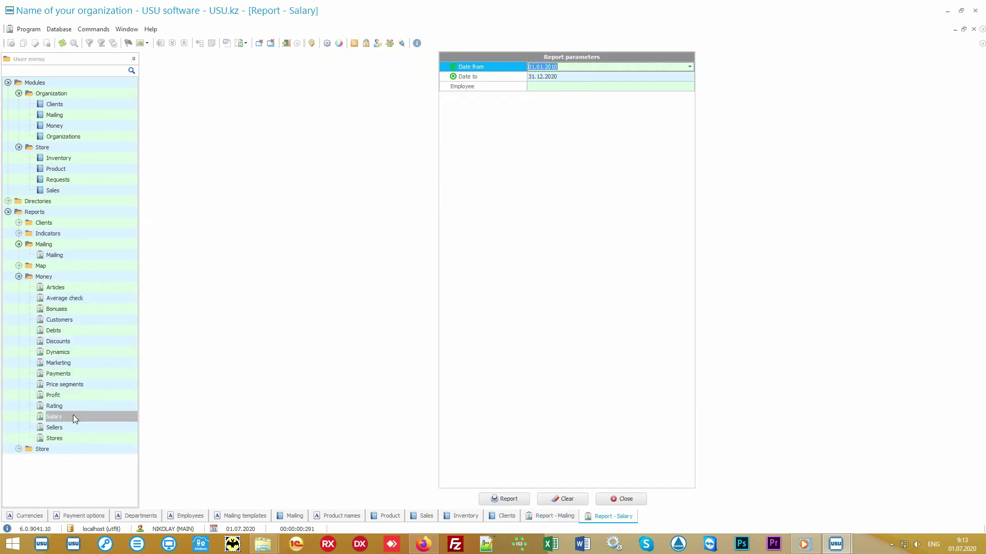
click(501, 498)
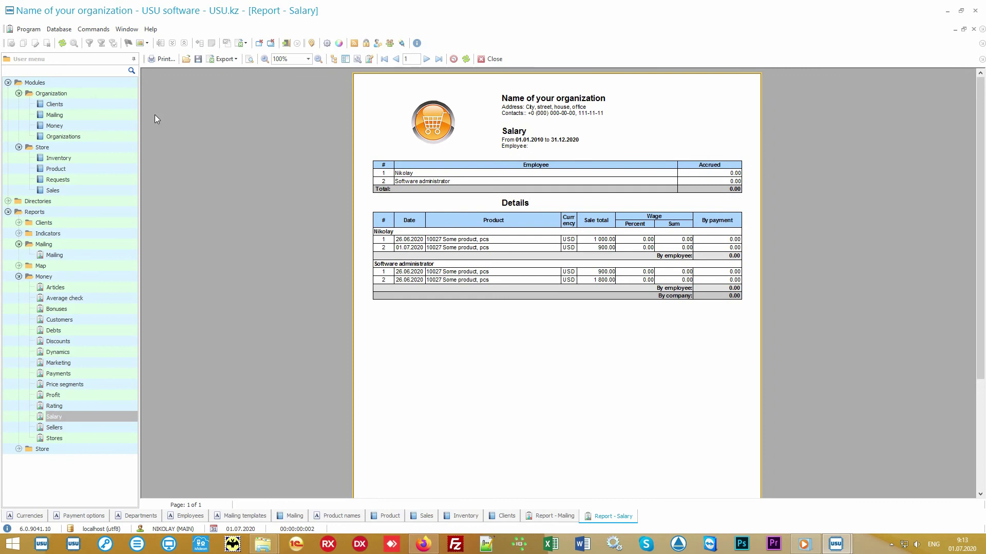
click(84, 103)
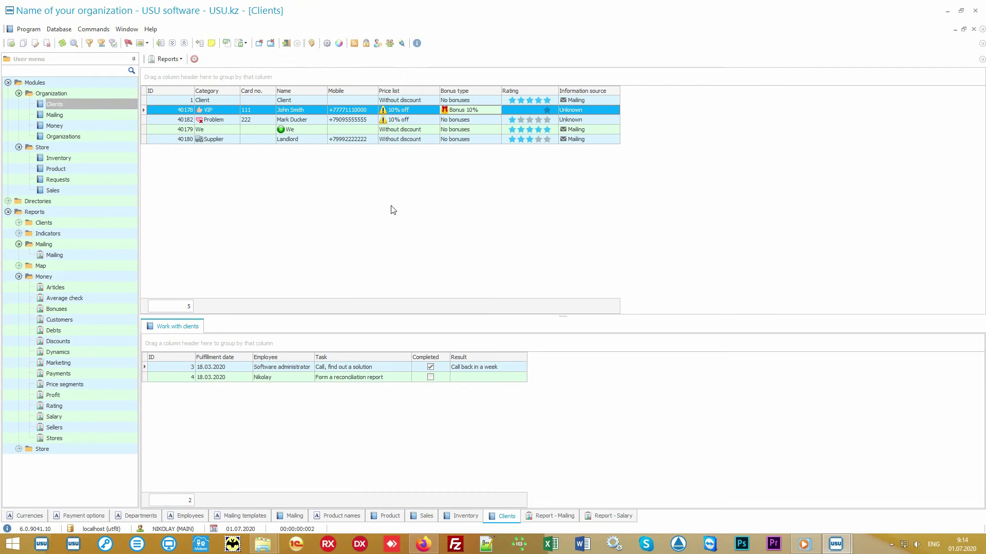
Collapse the Modules, Mailing and Money branches of the user menu.
click(18, 84)
click(8, 83)
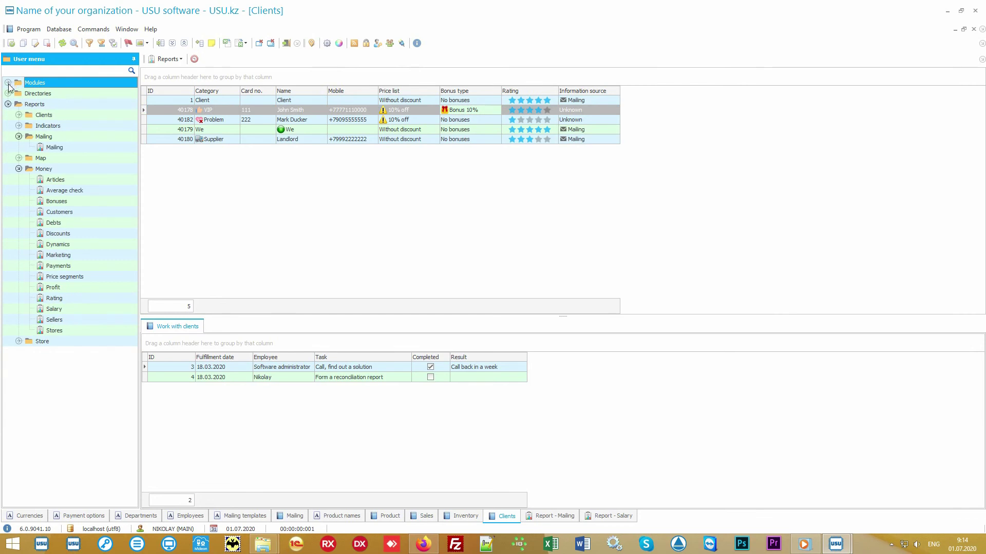
click(44, 137)
click(19, 137)
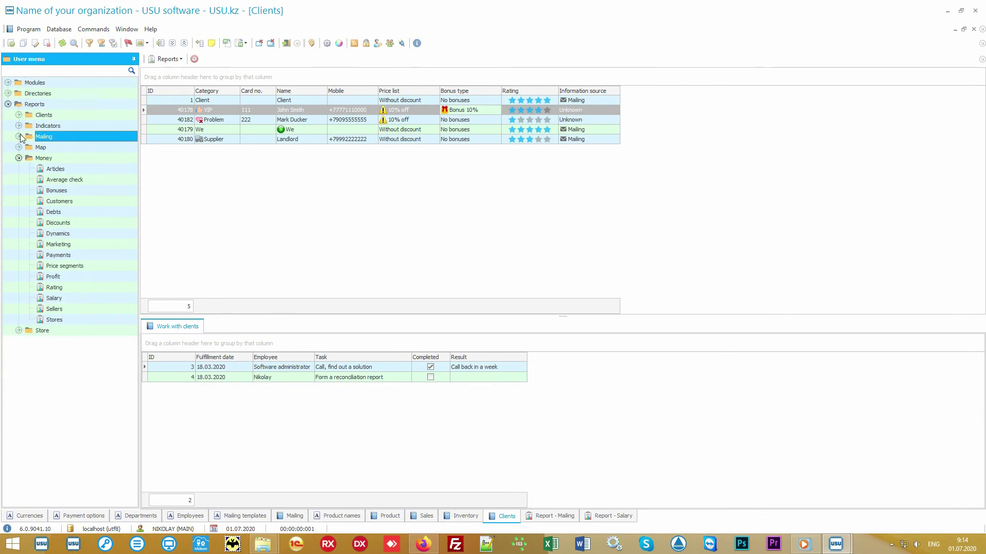
click(28, 158)
click(19, 158)
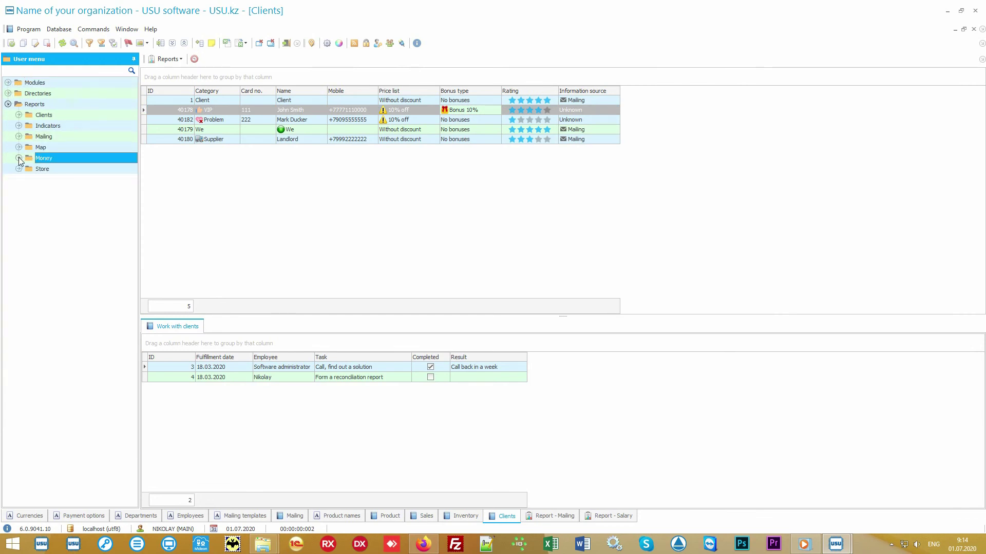
Generate the Store Popularity report ranking four products with a sales pie chart.
double_click(51, 170)
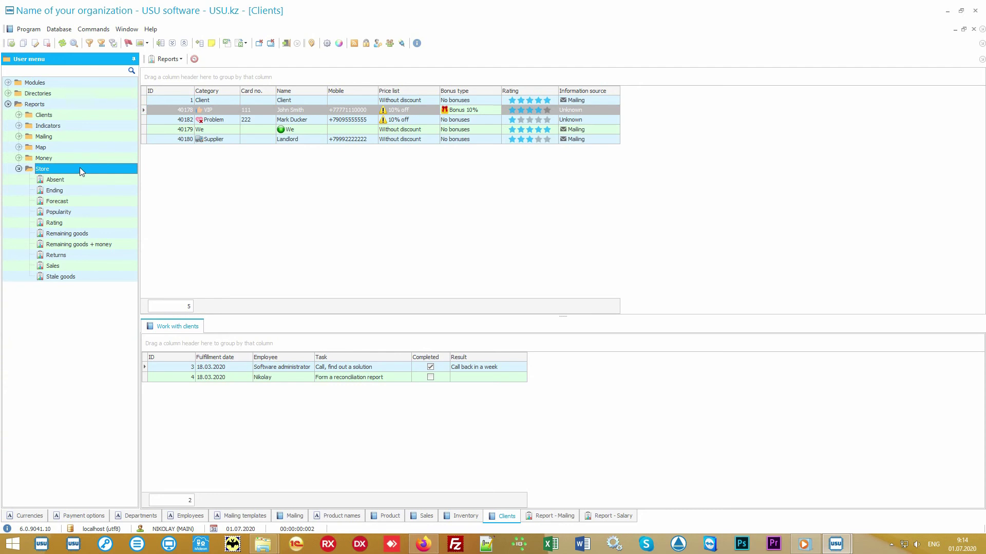
double_click(85, 211)
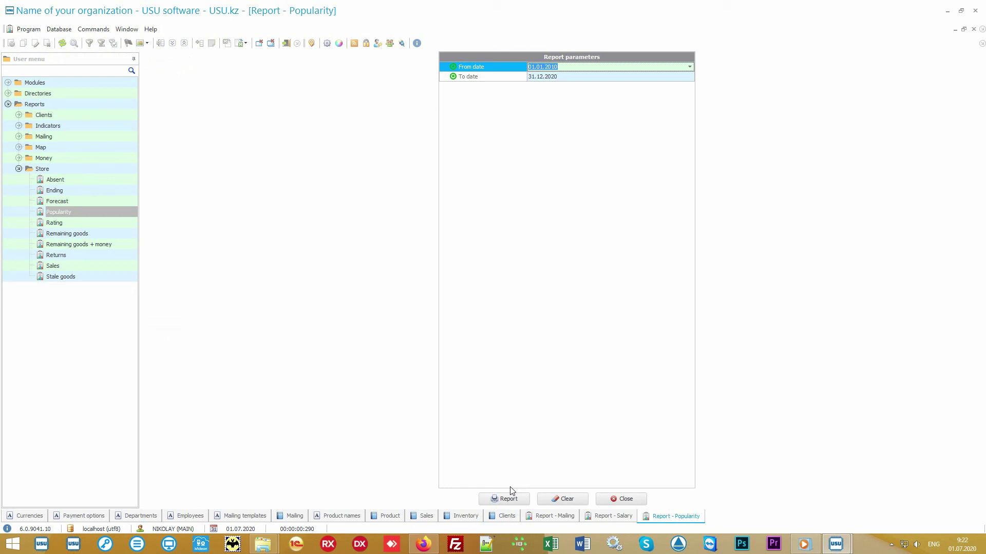
click(511, 499)
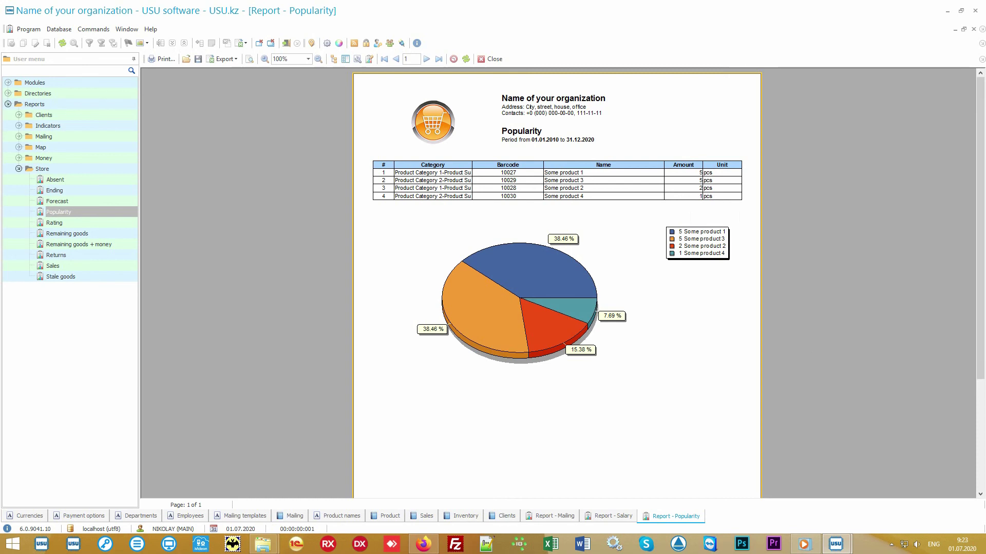
Generate the Rating report of product sales sums and compare it against the Popularity report.
double_click(96, 223)
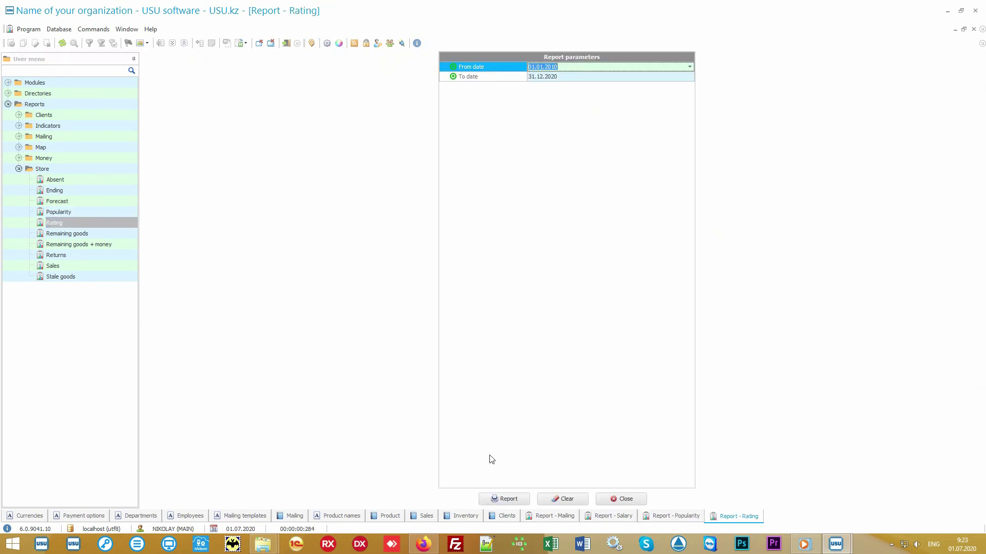
click(503, 499)
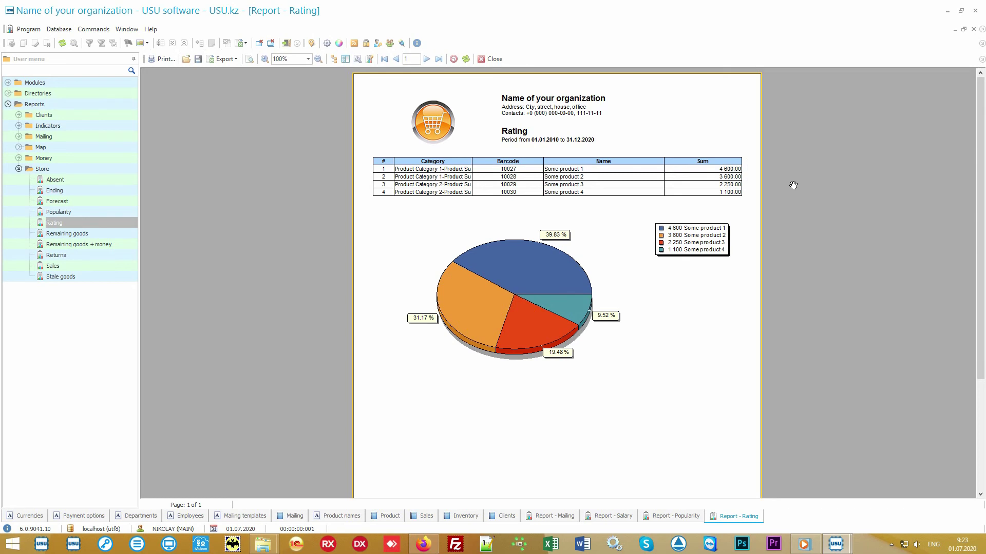
click(669, 517)
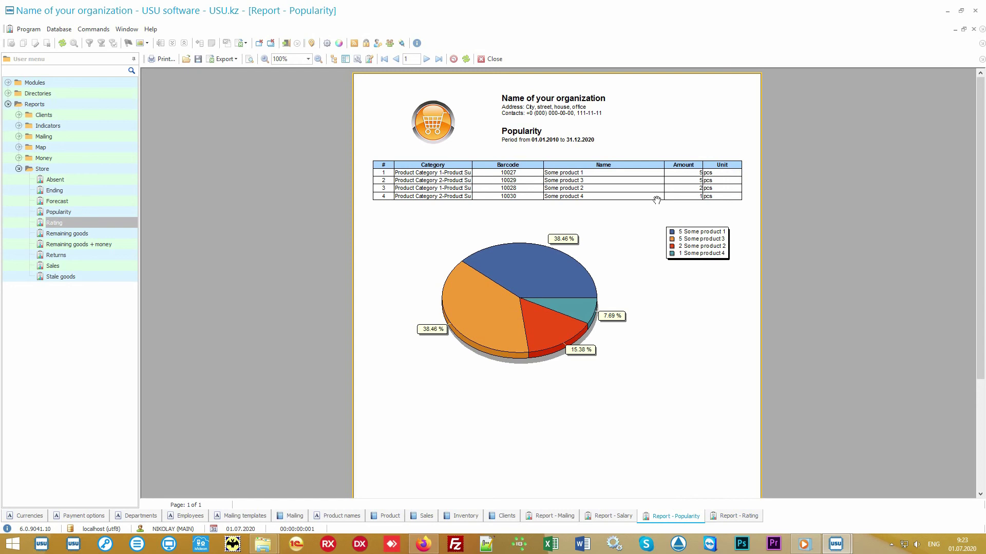
click(722, 519)
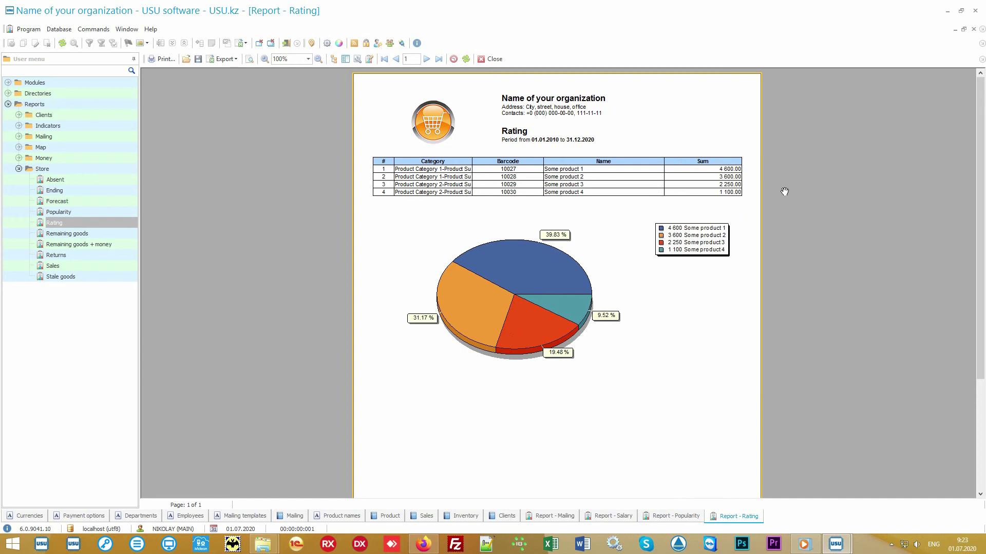
Generate the full-period Sales report, then reopen its form with both dates cleared.
click(90, 265)
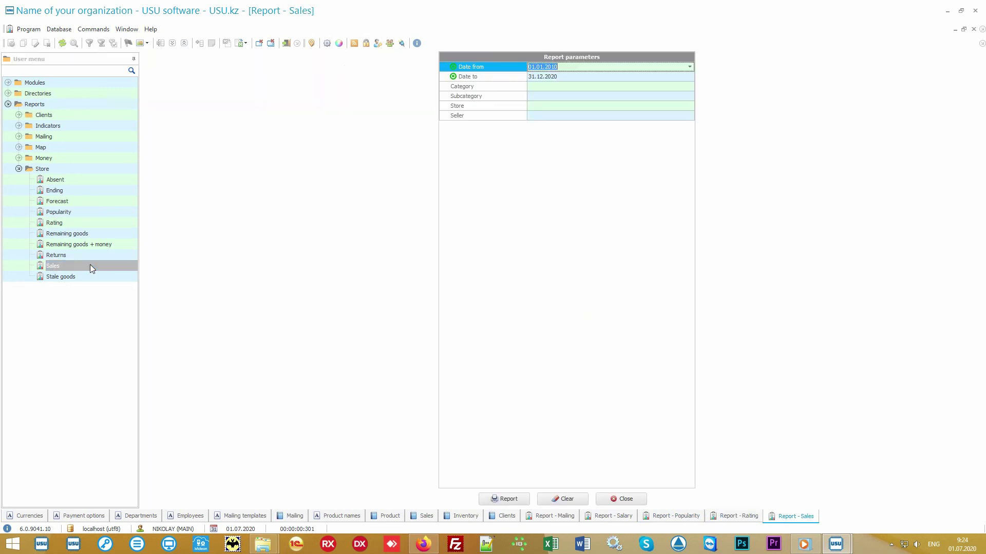
click(506, 497)
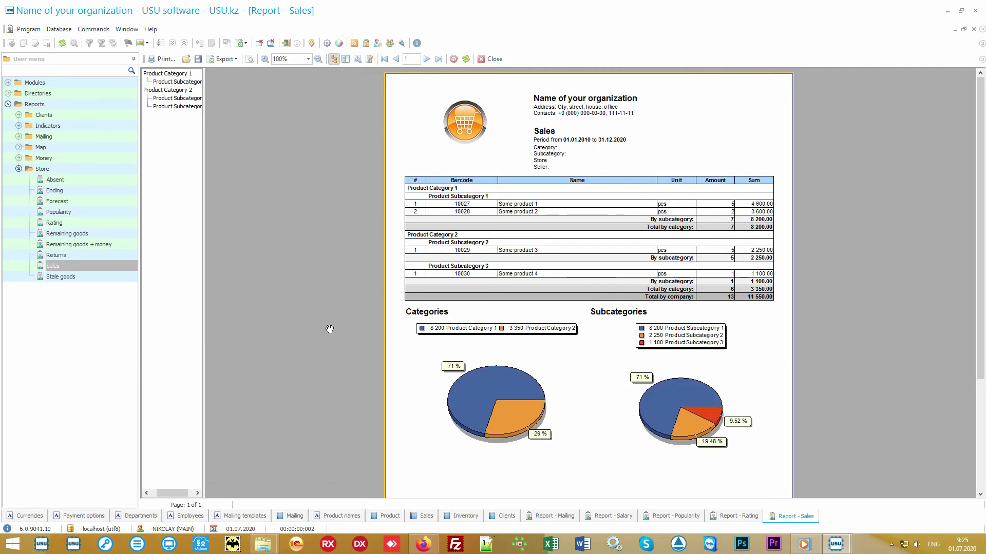
double_click(100, 265)
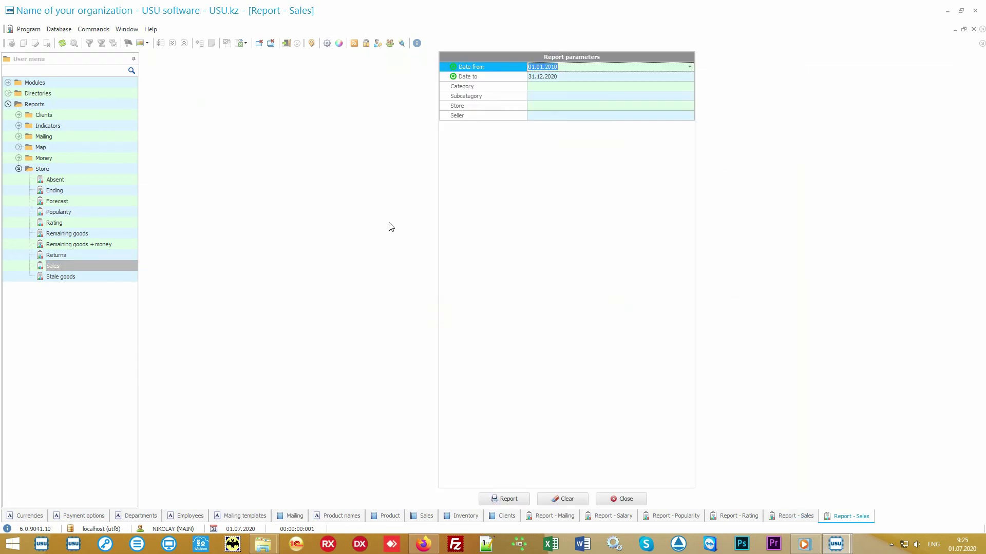
key(Delete)
key(Down)
key(Delete)
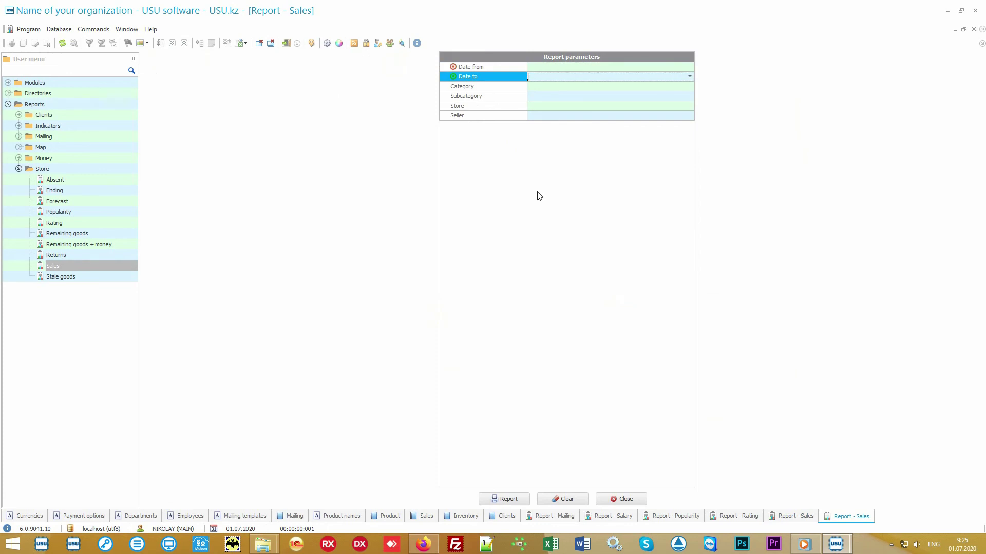
key(Up)
Set the Sales report period to 01.07.2020–05.07.2020 and generate it, totalling 2 000.00.
click(691, 66)
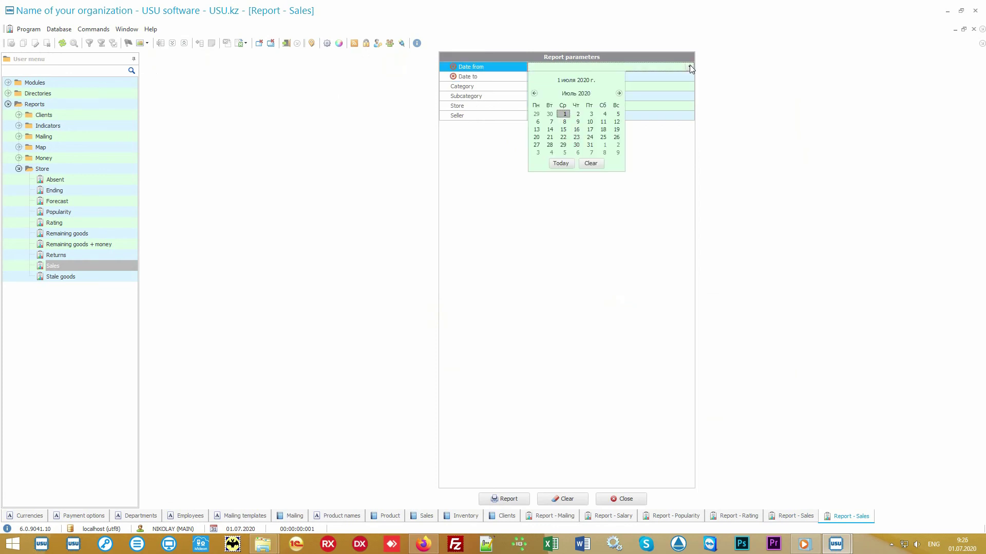
click(560, 163)
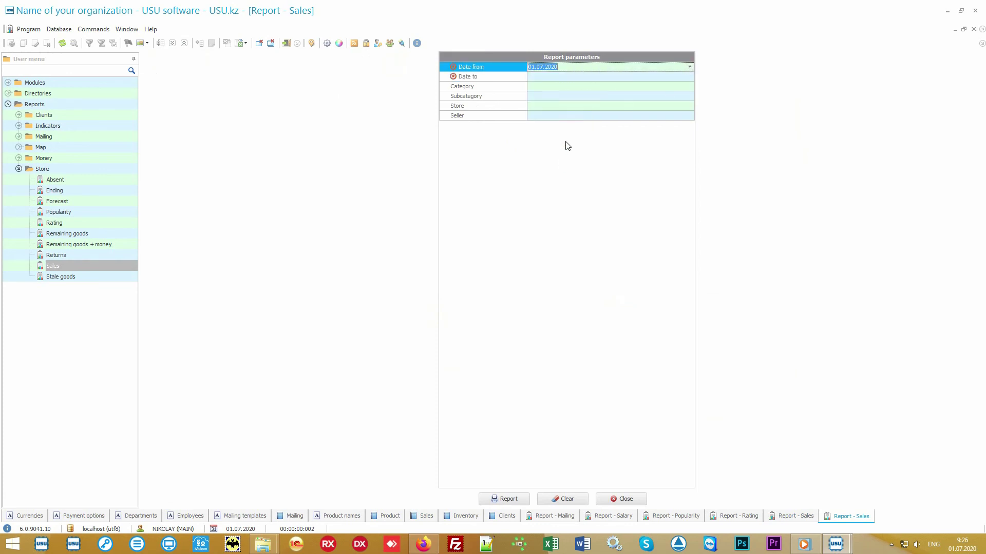
click(559, 76)
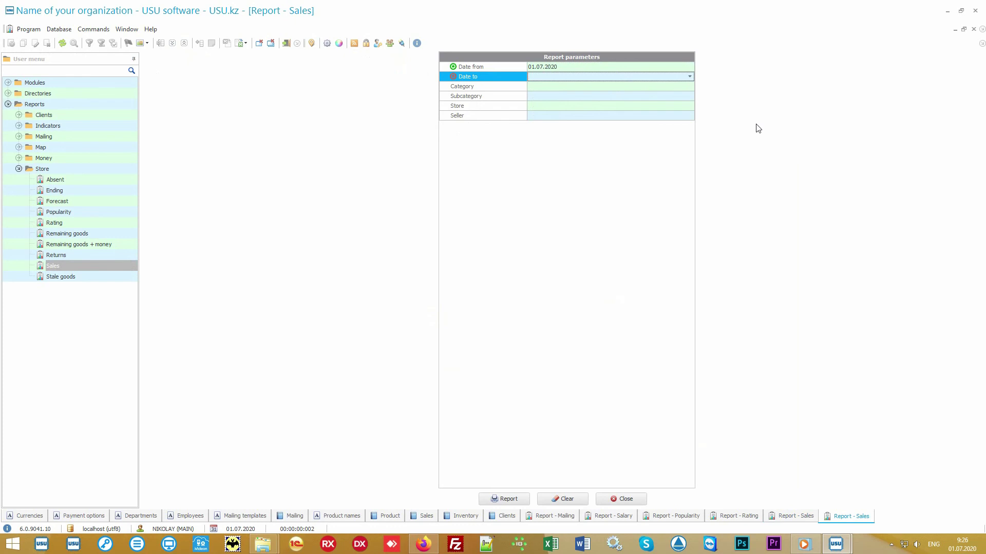
text(05.07.)
key(Return)
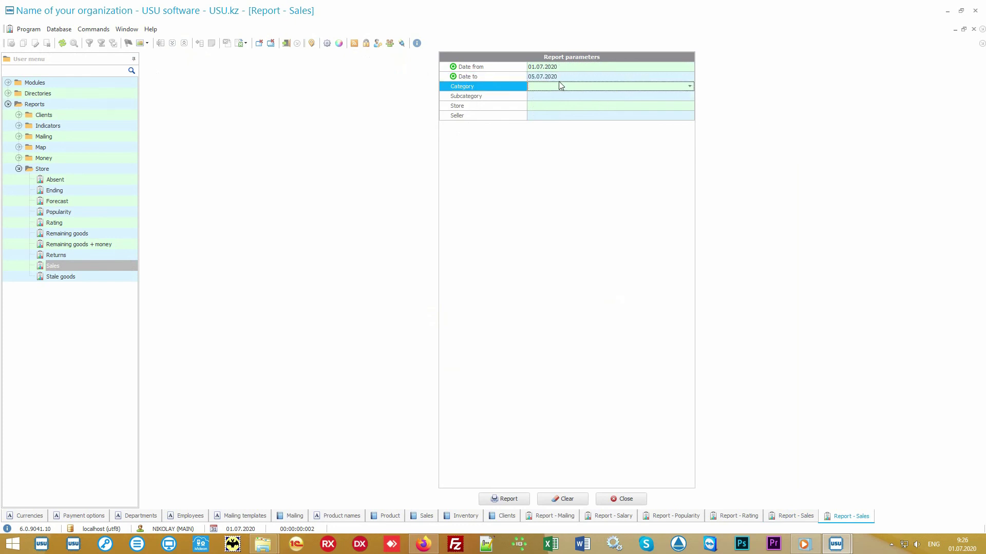
click(504, 499)
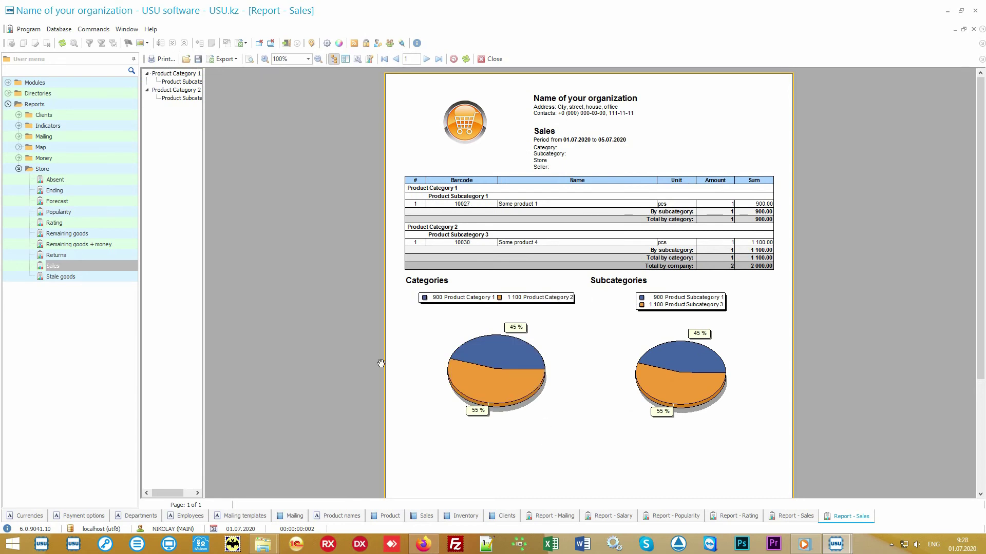
click(78, 172)
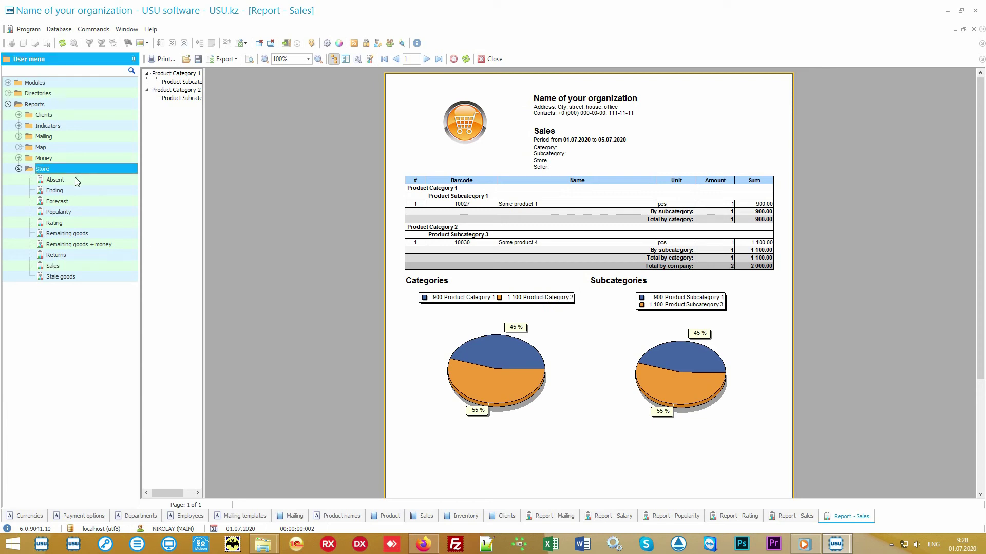
key(Down)
key(Down)
key(Down)
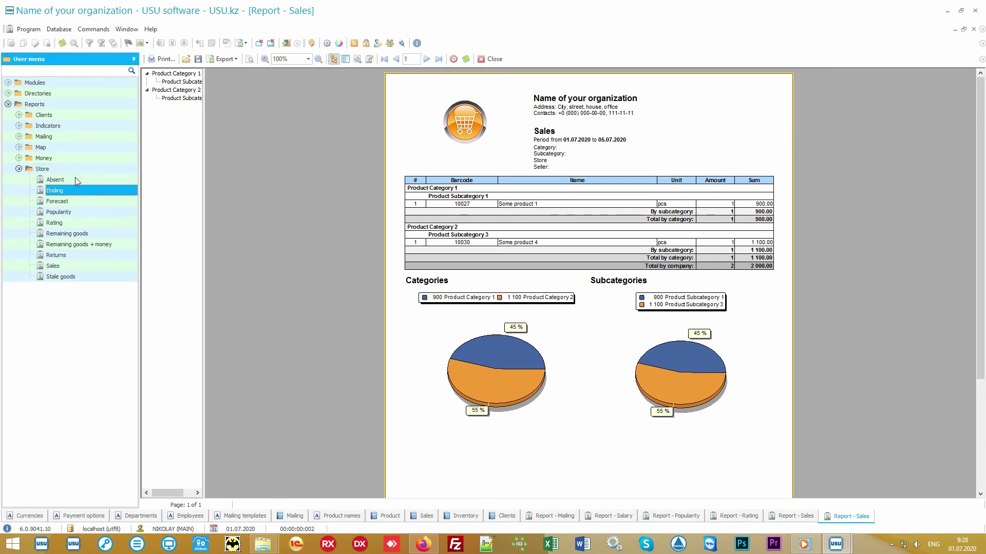
key(Down)
key(Down)
key(Down)
key(Down)
key(Down)
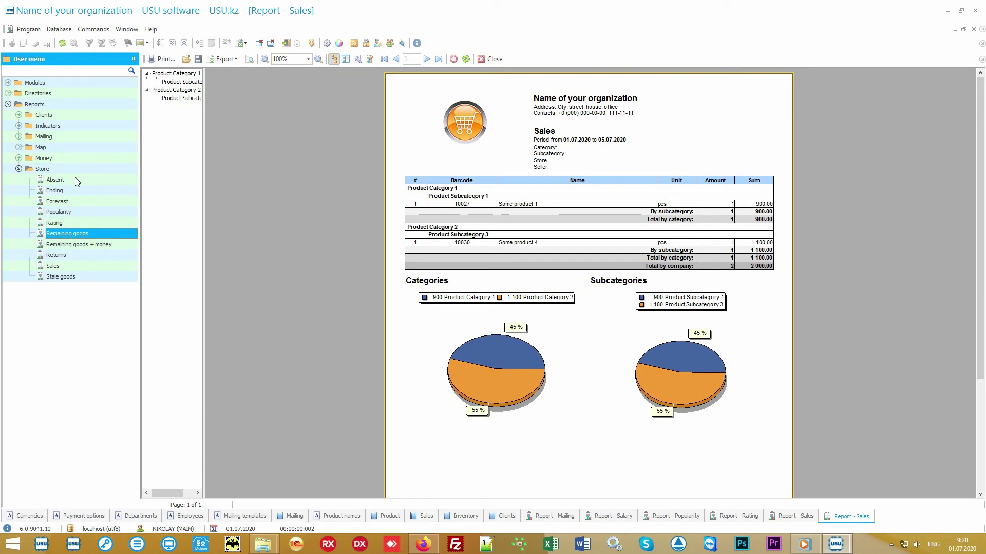
key(Down)
key(Down)
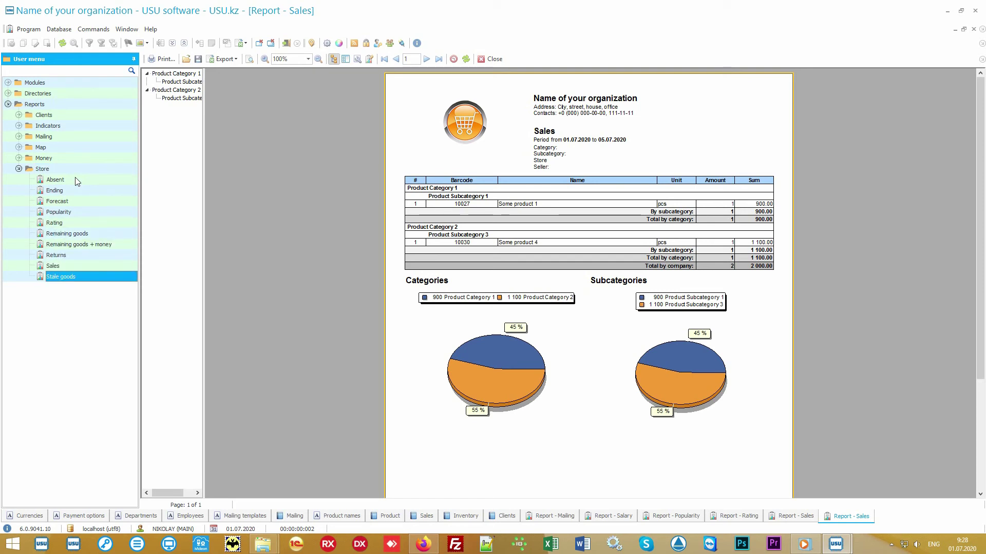
click(19, 159)
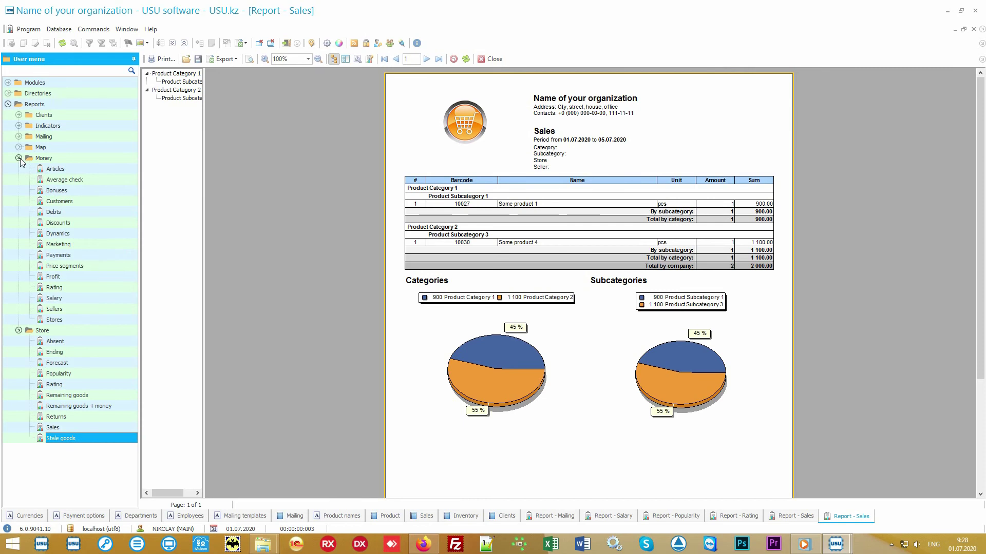
click(19, 158)
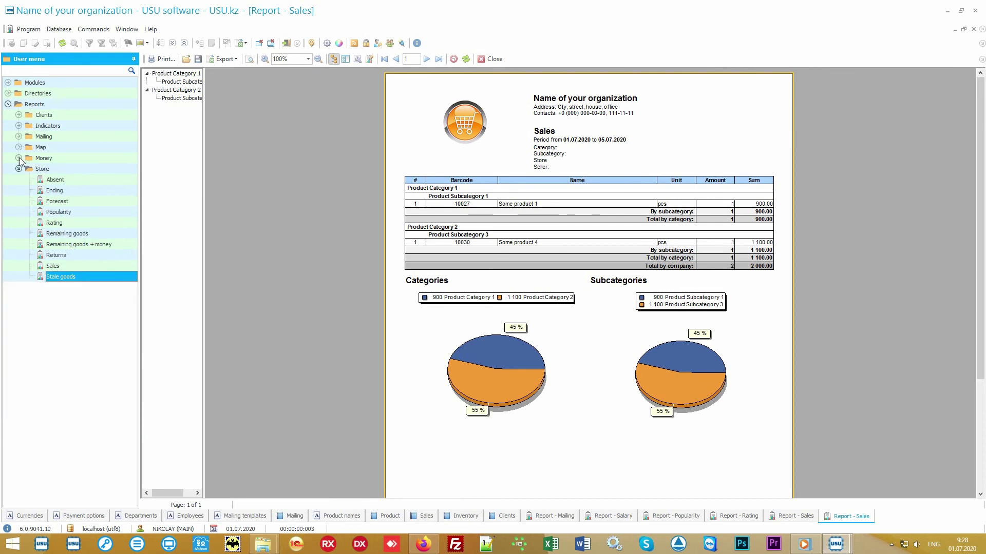
click(62, 168)
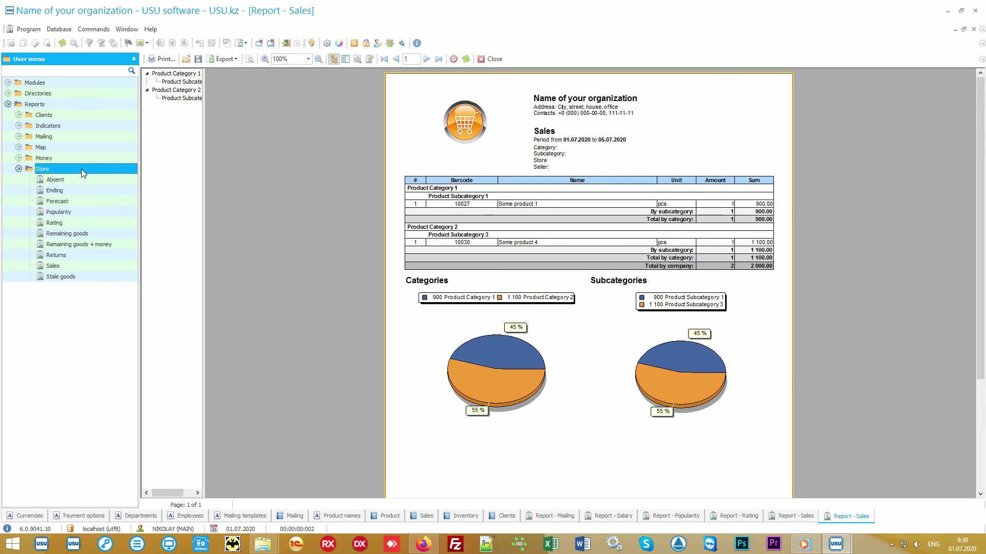
Open a Sales form for 01.07.2020–05.07.2020, leaving Category, Subcategory, Store and Seller empty.
double_click(84, 266)
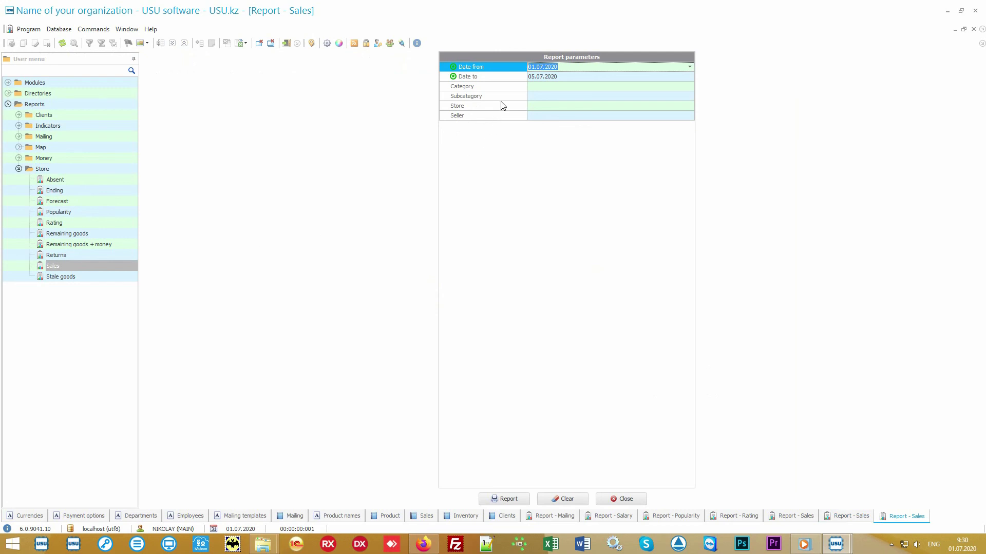
click(508, 81)
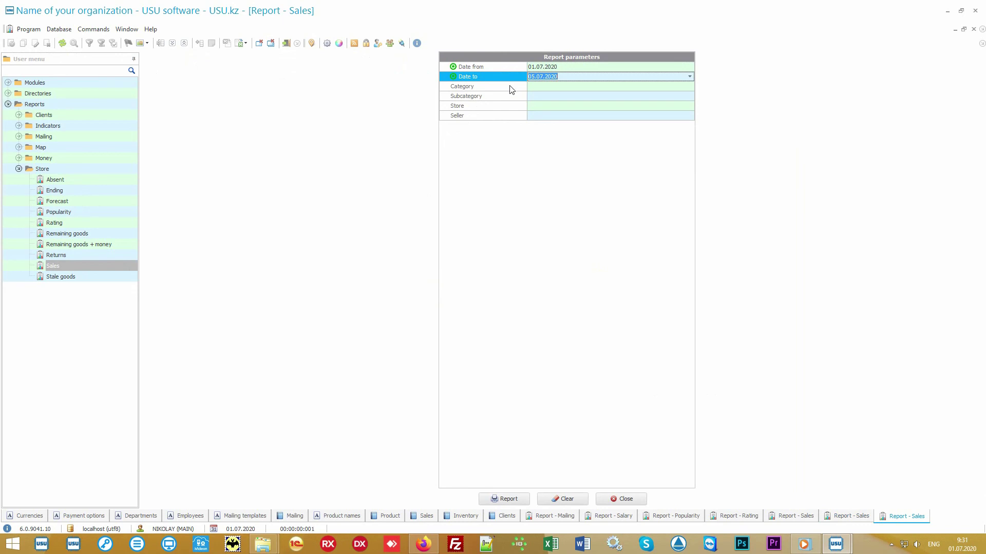
click(511, 89)
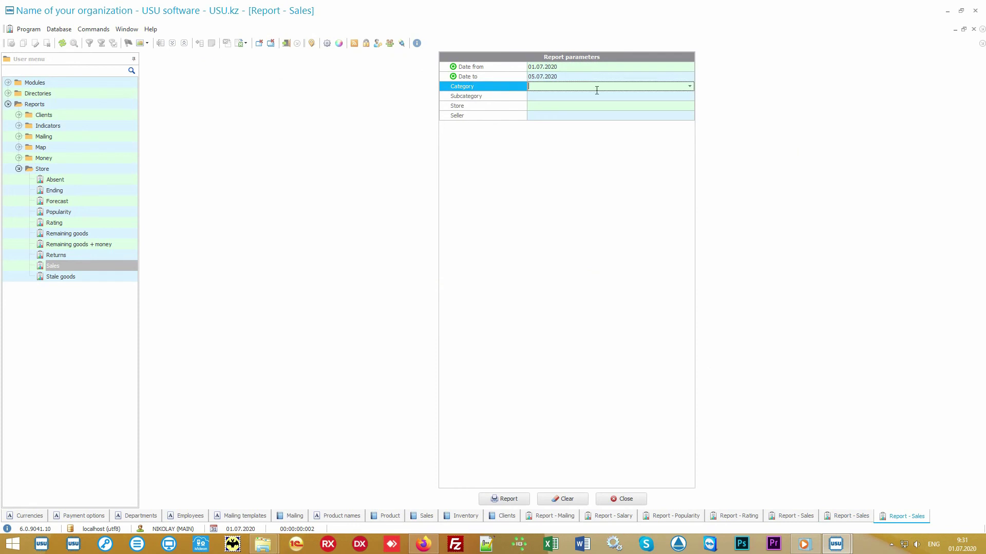
click(690, 87)
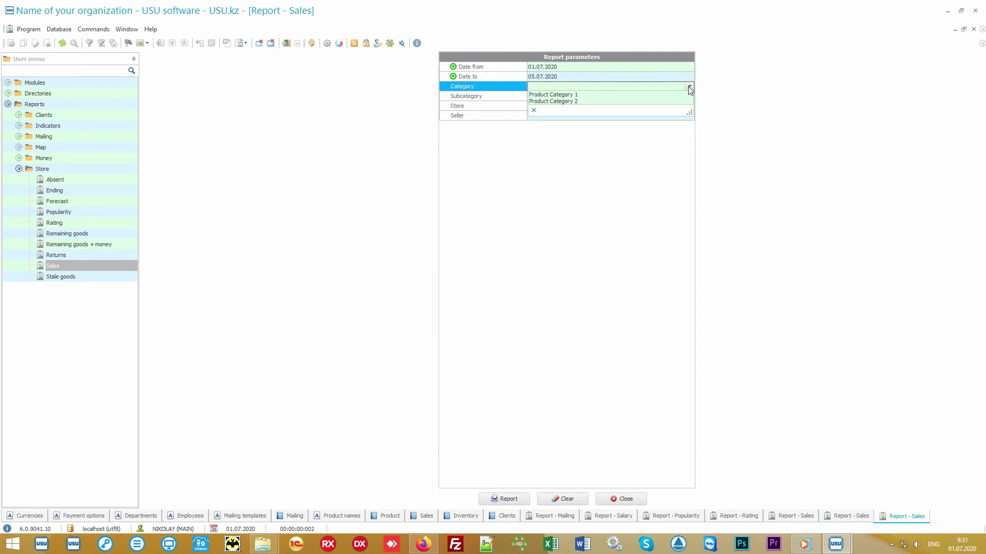
click(688, 88)
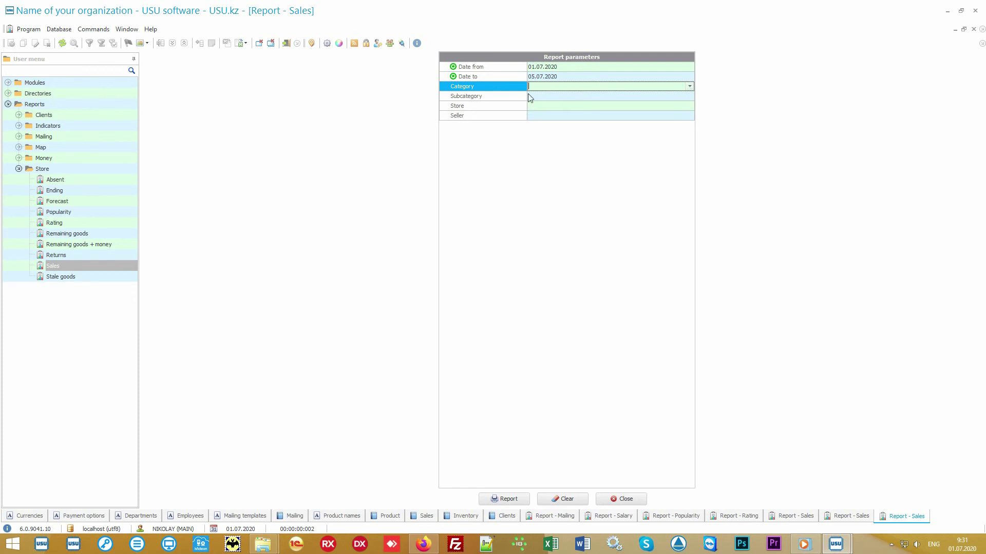
click(509, 98)
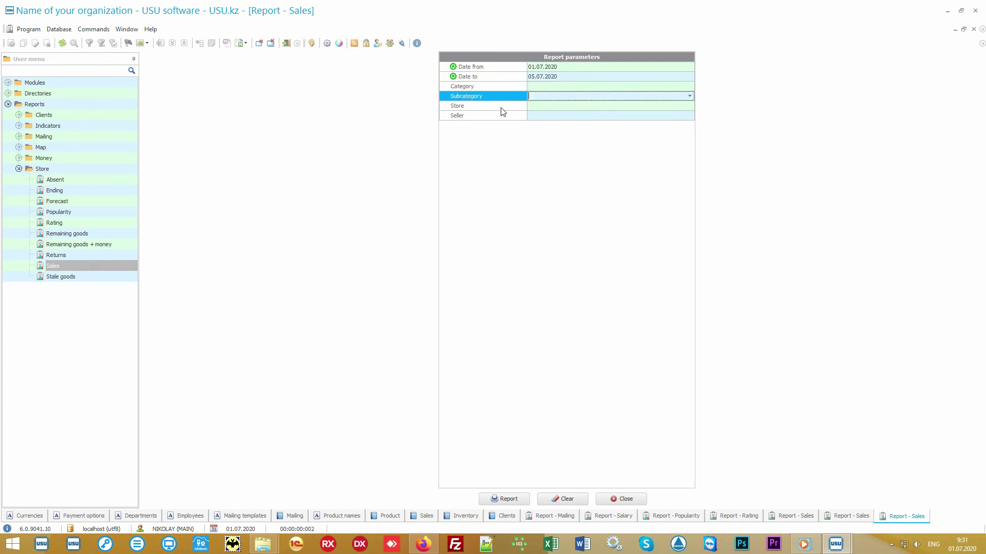
click(502, 108)
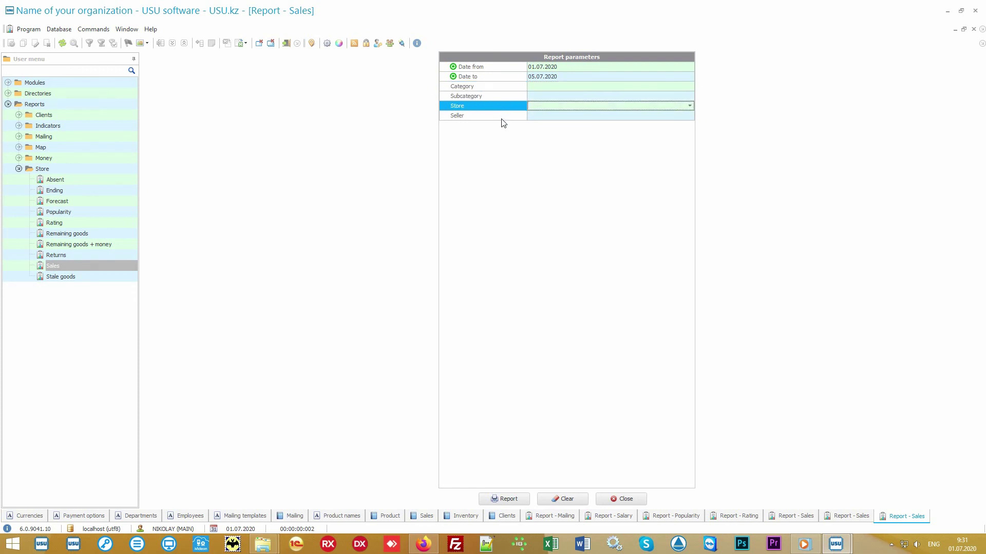
click(501, 117)
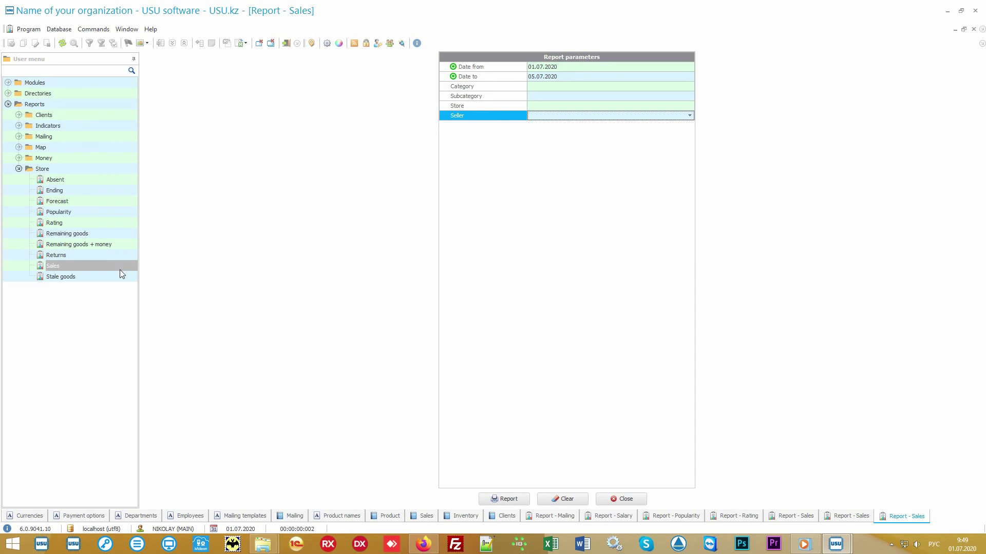
click(94, 281)
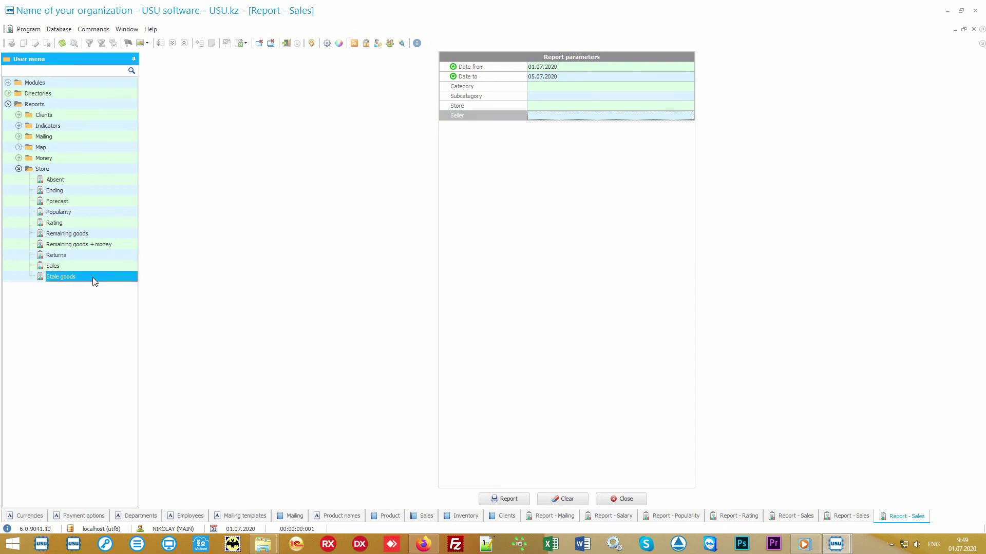
Generate the Stale goods report showing Some product 5 at 20 pcs, then open Absent.
click(502, 500)
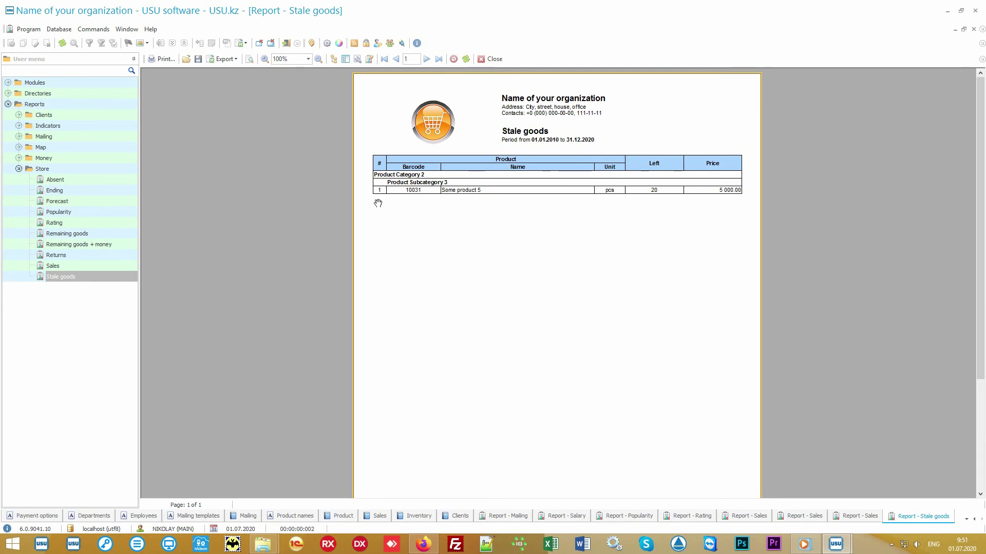
click(69, 182)
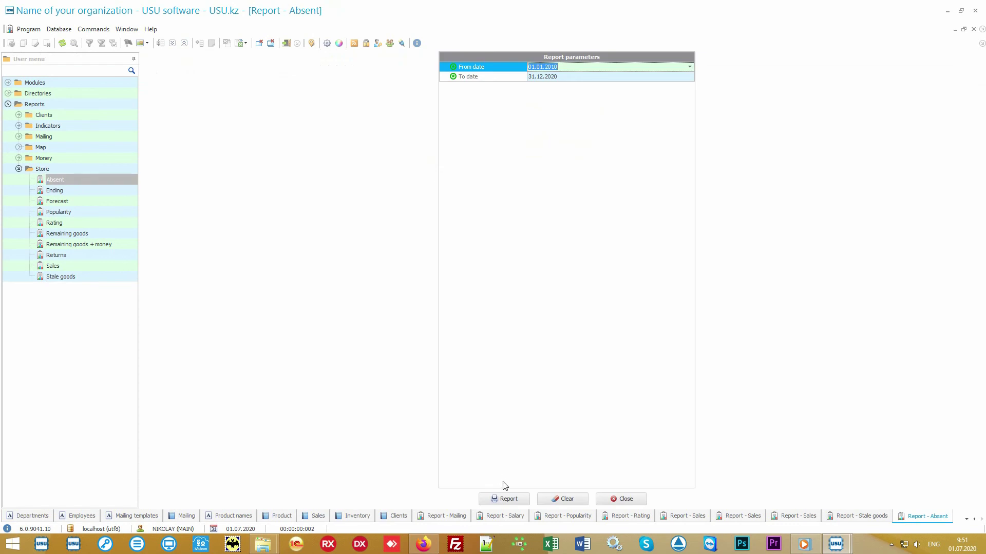
Build the Absent report: Some product 6 requested 3 times, Some product 7 once, 75/25% pie chart.
click(515, 499)
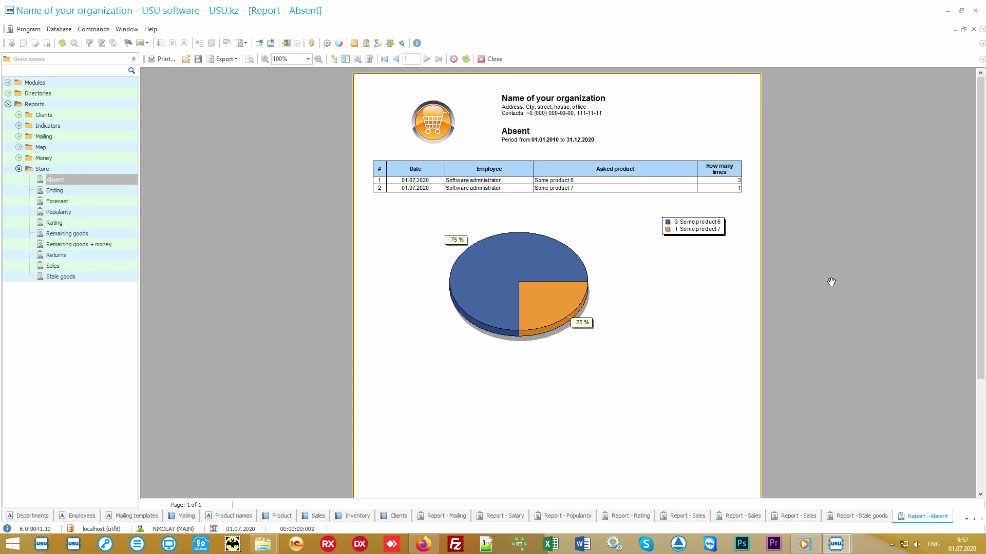
Generate the Returns report showing one Some product 4 return for 1 100.00, then bring up the Forecast parameters.
click(56, 255)
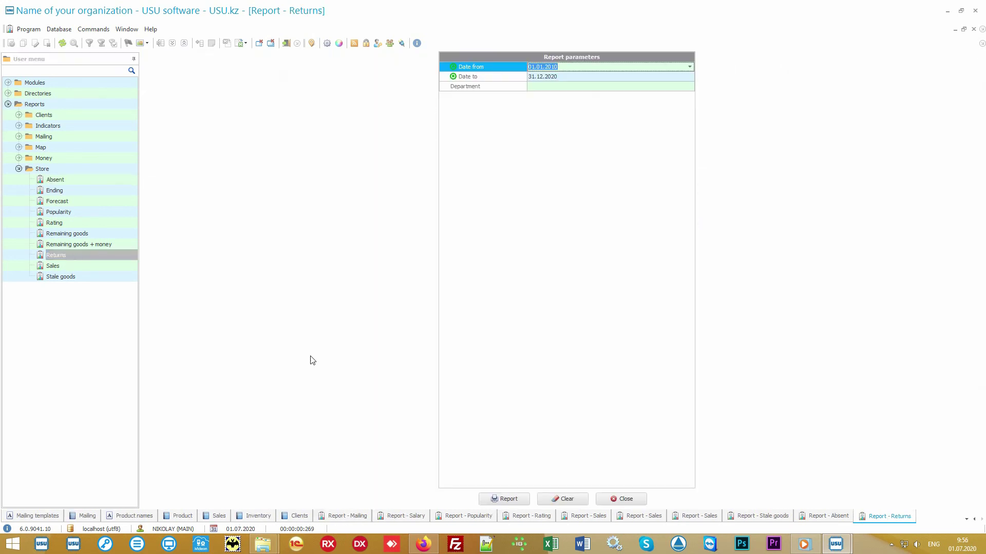
click(524, 498)
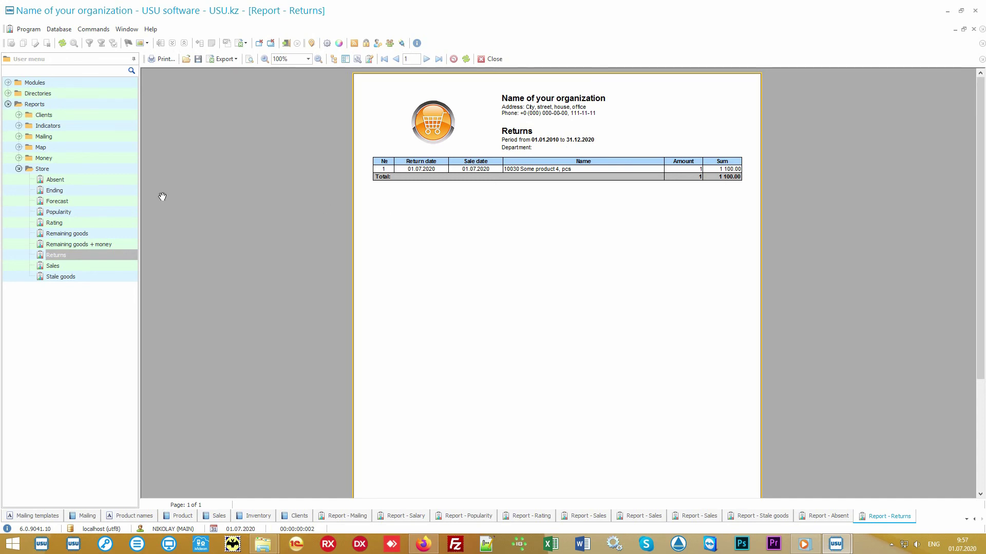
double_click(85, 206)
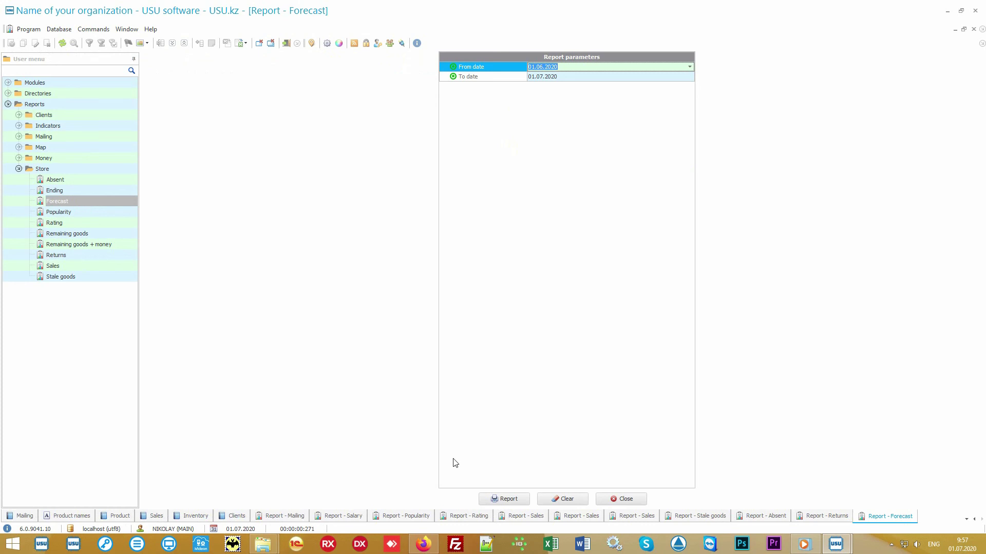
Generate the Forecast report, then show the Ending report: Some product 4 needs 20, has 11, short 9.
click(508, 500)
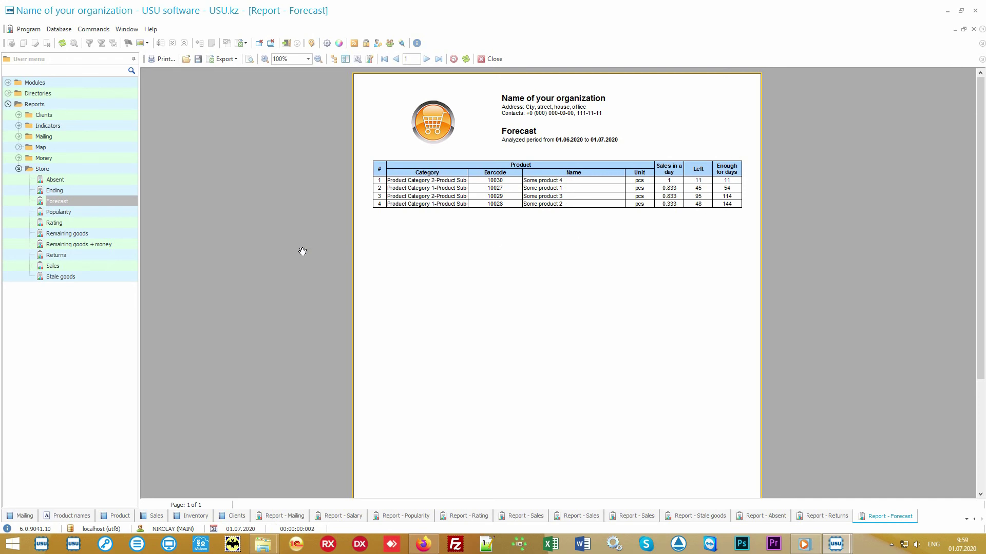
click(109, 190)
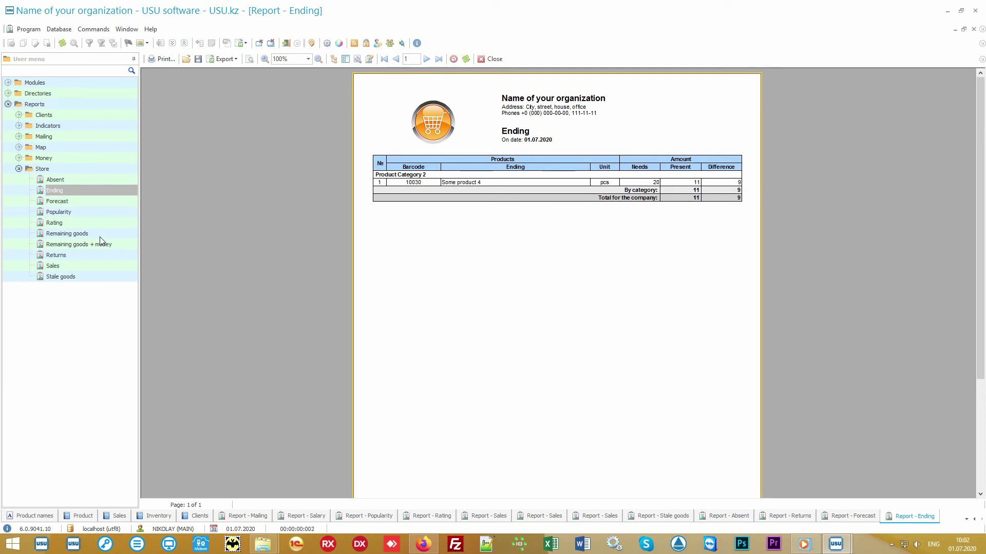
Build the Remaining goods report for 01.07.2020: five products, 221 at start, 2 expense, 219 at end.
click(100, 235)
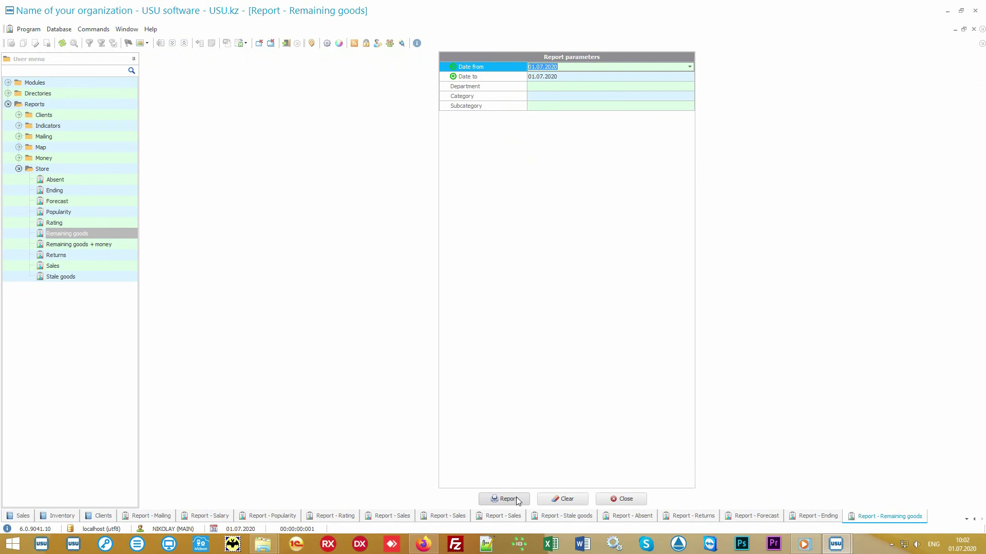
click(514, 499)
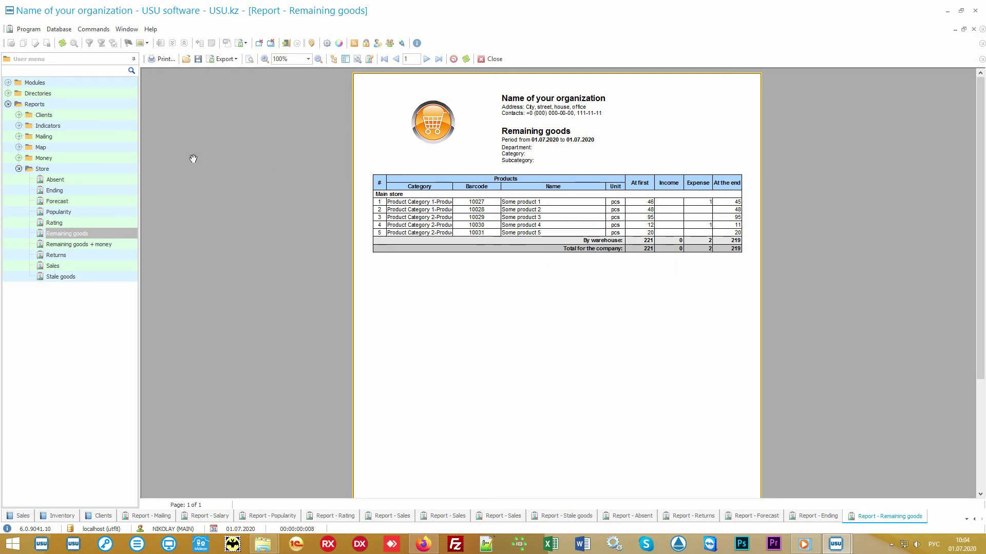
Expand the Reports > Money group, collapse the Store reports group, and expand Directories.
double_click(97, 159)
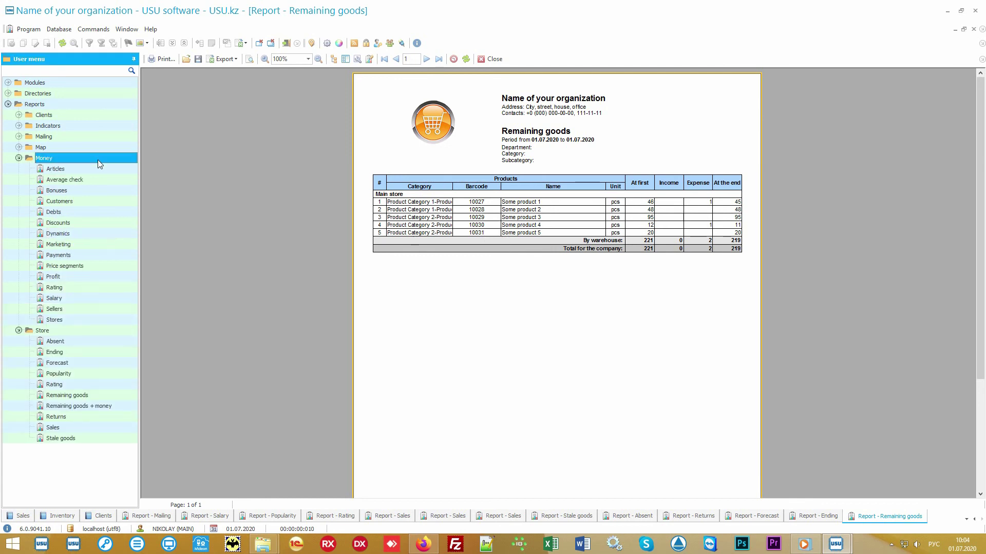
click(34, 334)
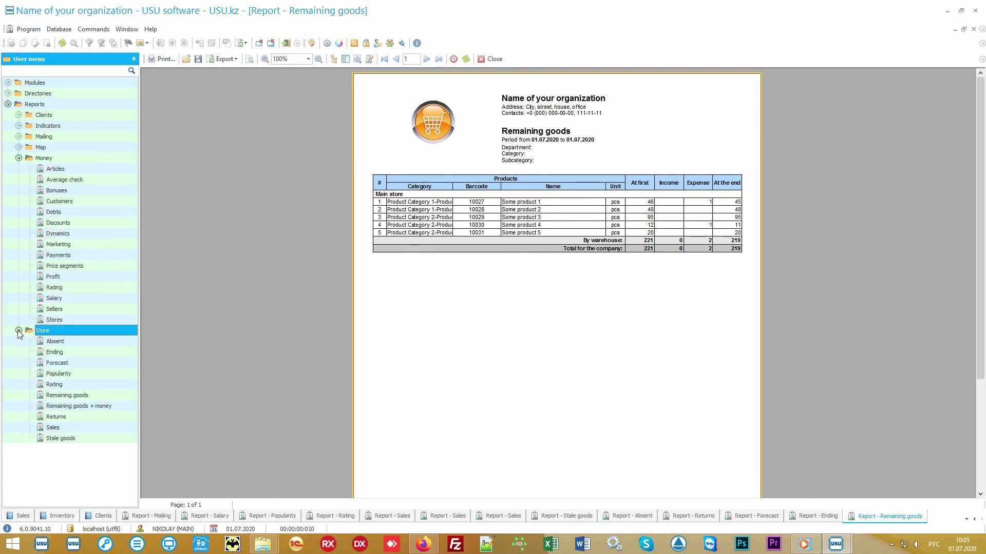
click(19, 330)
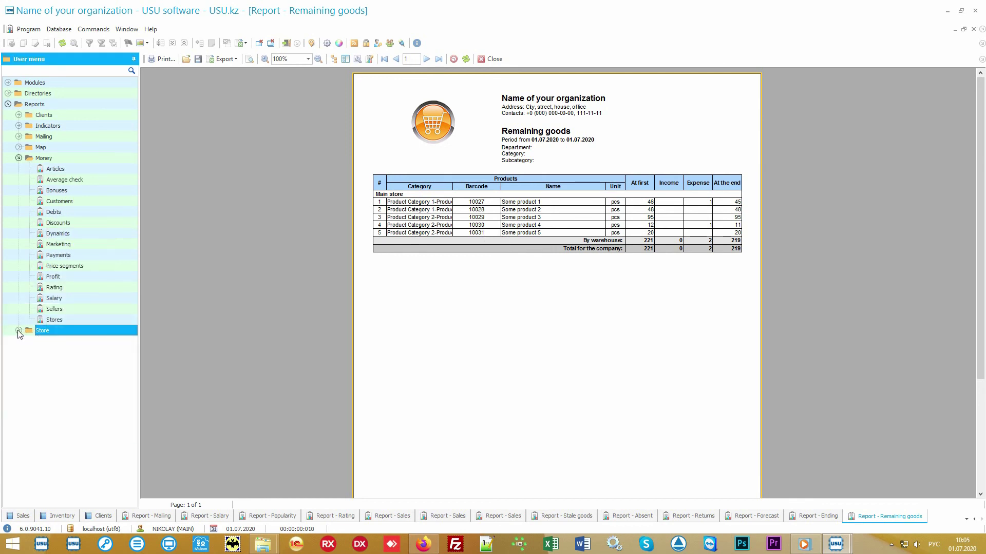
click(77, 160)
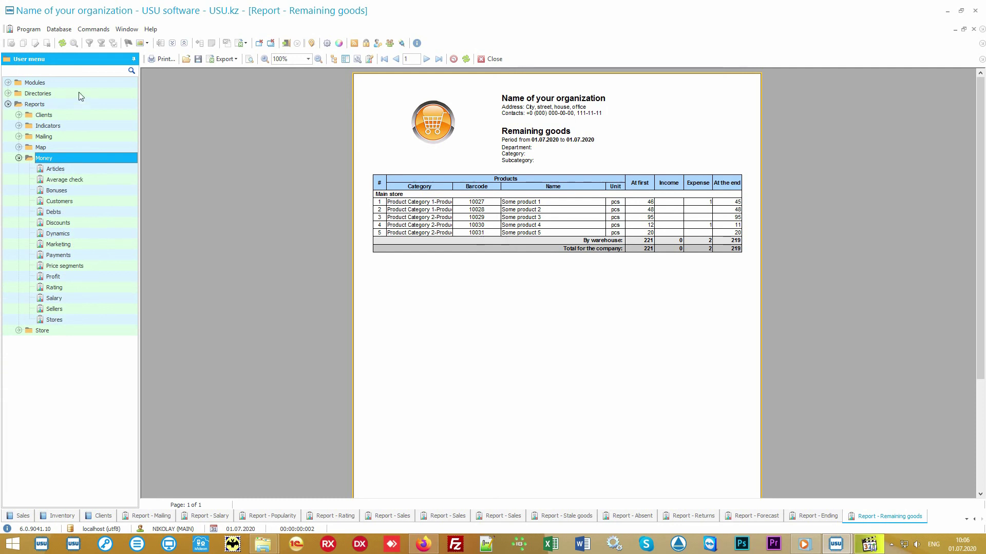
double_click(79, 91)
View the Financial items directory, then build the Articles report: 74 000.00 expenses, 11 150.00 income.
double_click(69, 136)
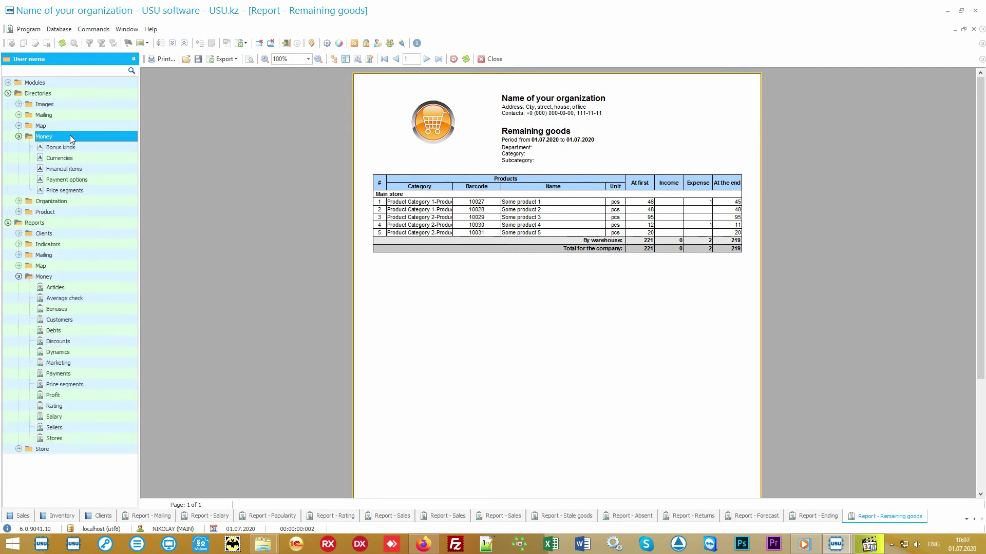
double_click(97, 168)
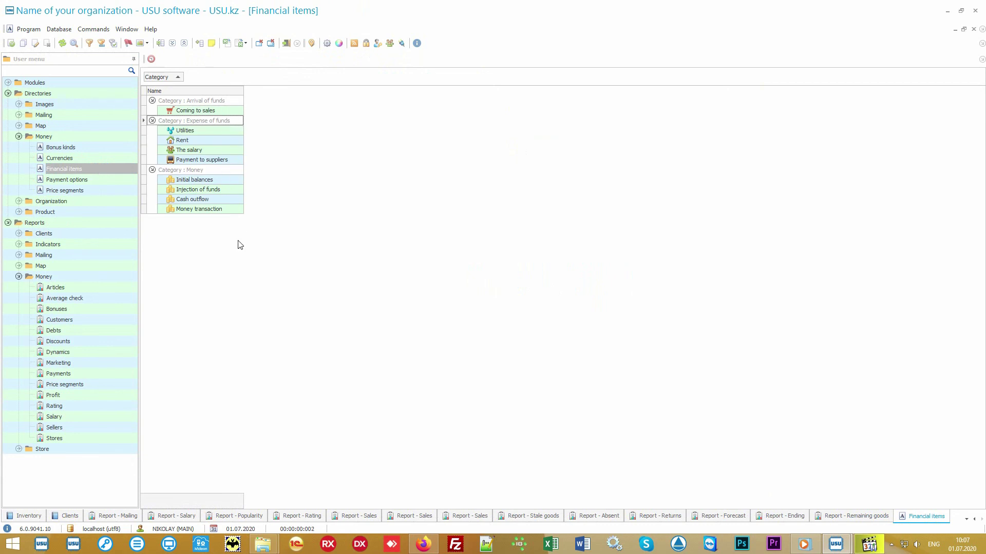
double_click(95, 287)
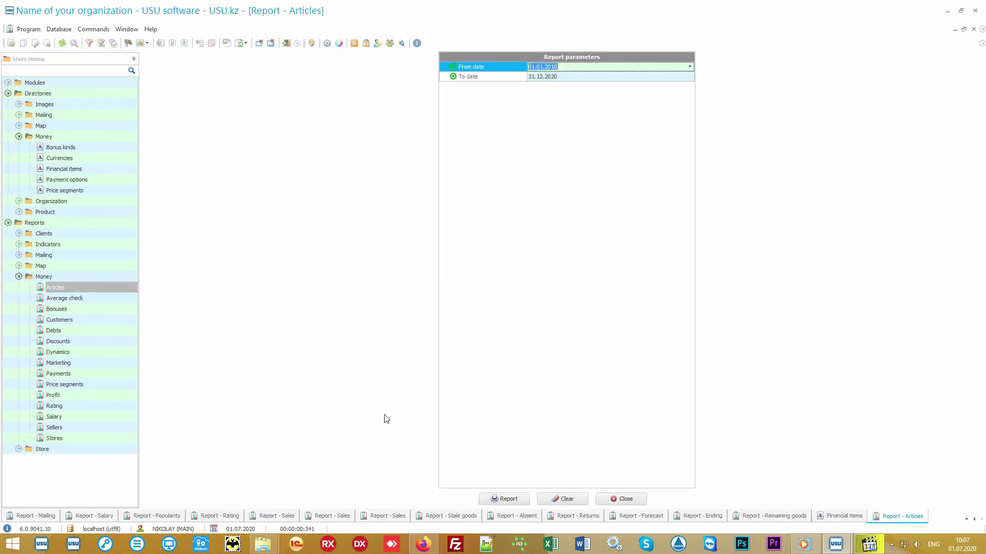
click(498, 497)
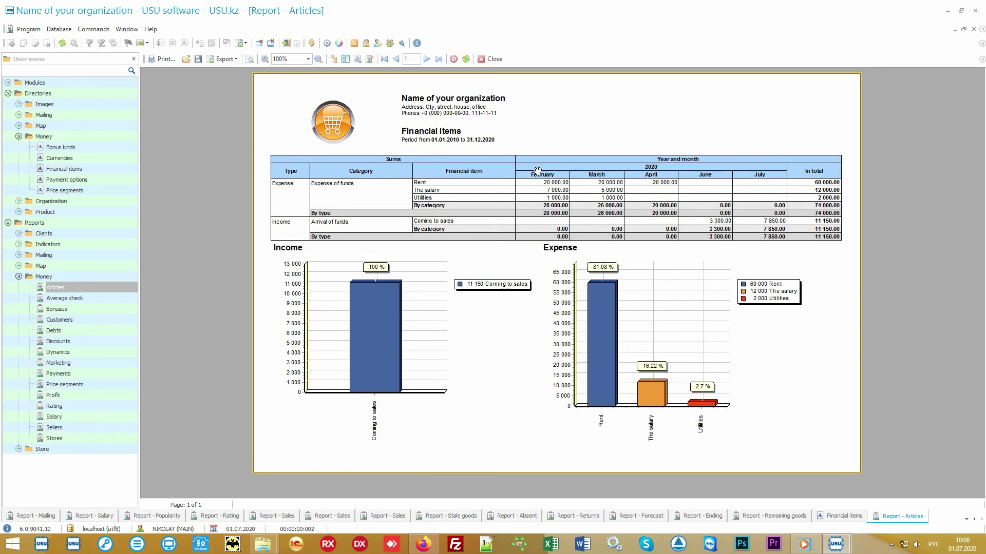
mouse_move(736, 262)
click(92, 299)
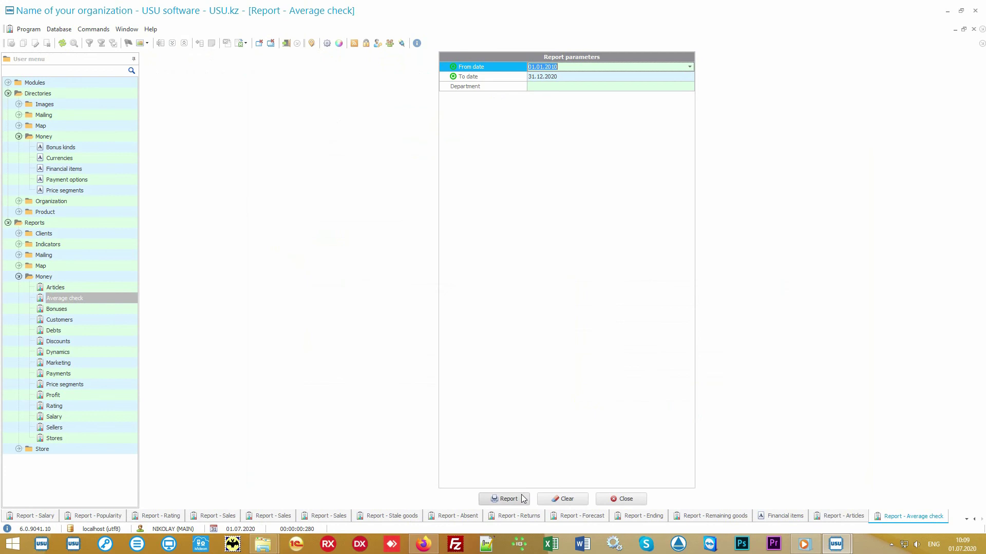
click(523, 498)
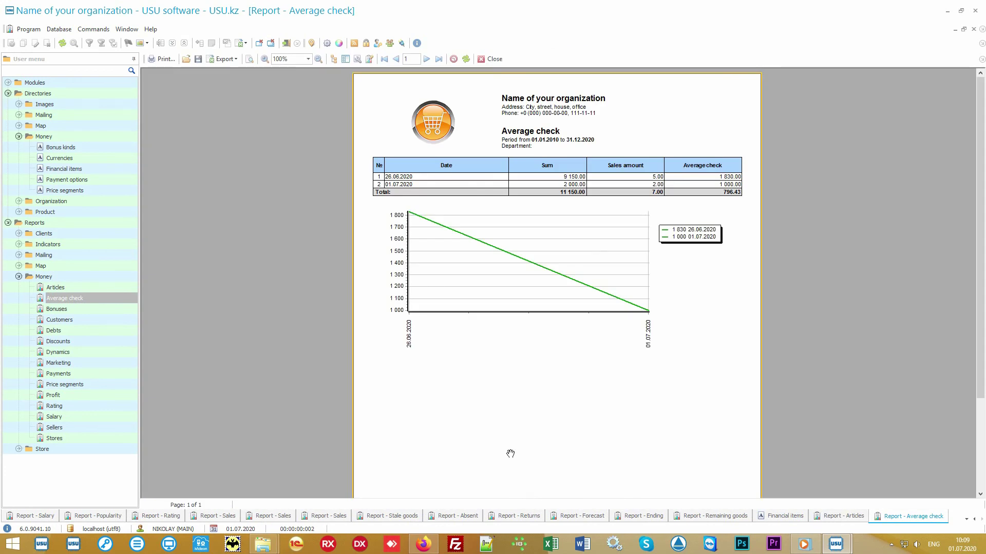
Generate the Price segments report: 8 sales totalling 13 750.00, 65.09% in the 2000–5000 band.
mouse_move(411, 331)
click(106, 384)
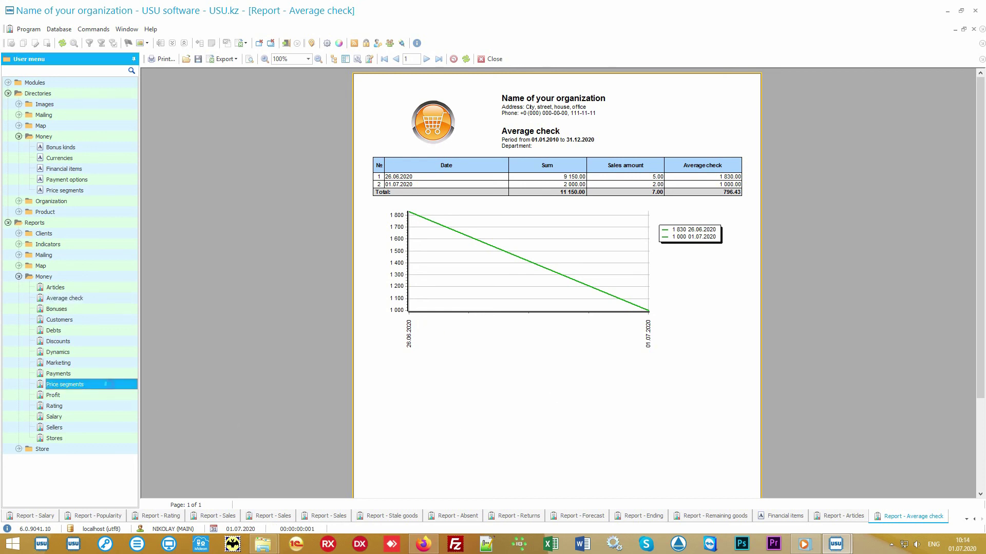
click(506, 498)
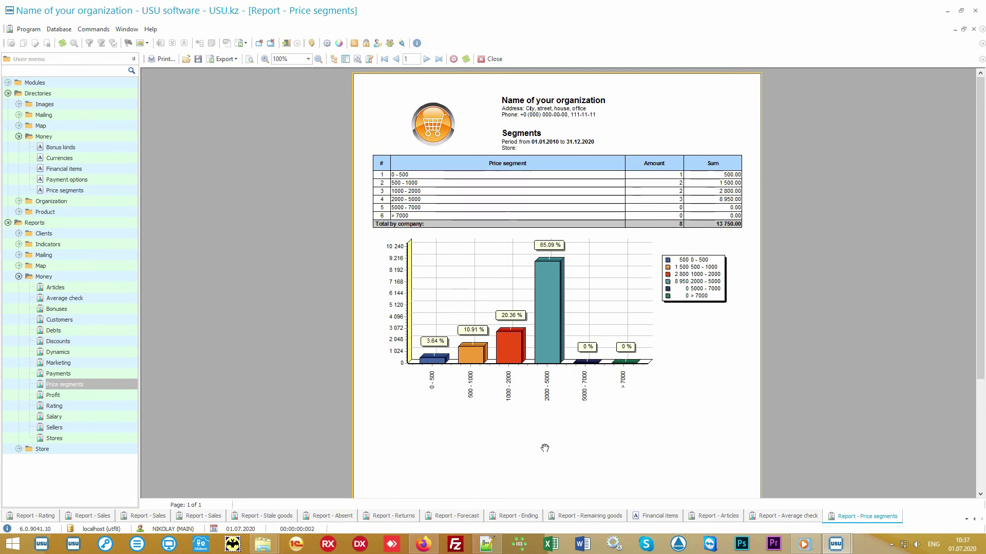
Generate the Rating report, then the Marketing report: 54.71% Unknown, 36.32% Website, 8.97% Mailing.
click(95, 408)
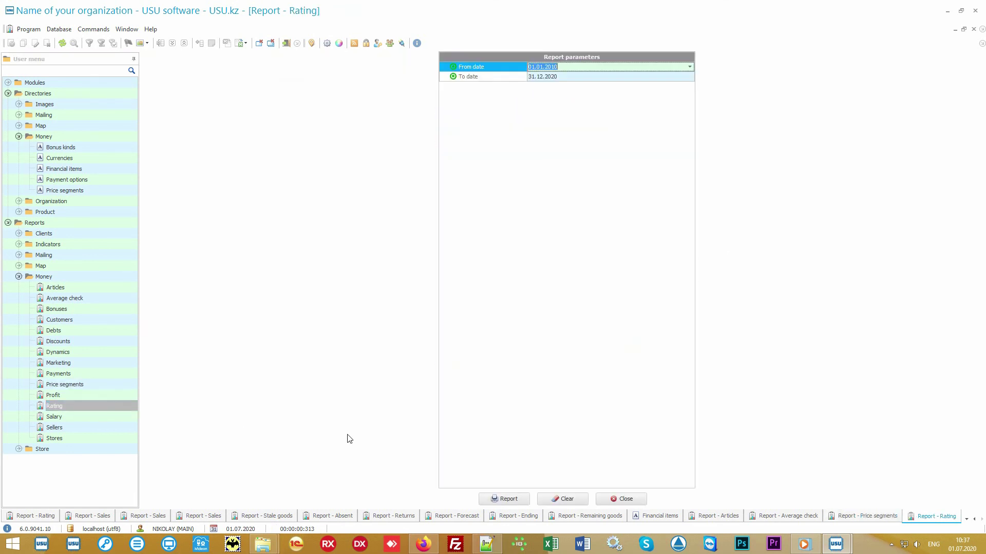
click(503, 497)
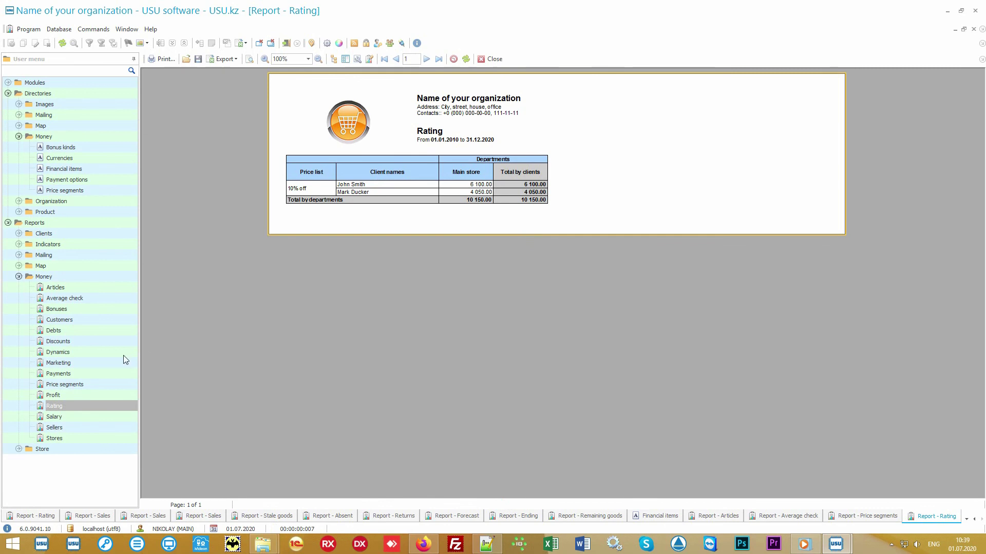
click(97, 362)
click(493, 499)
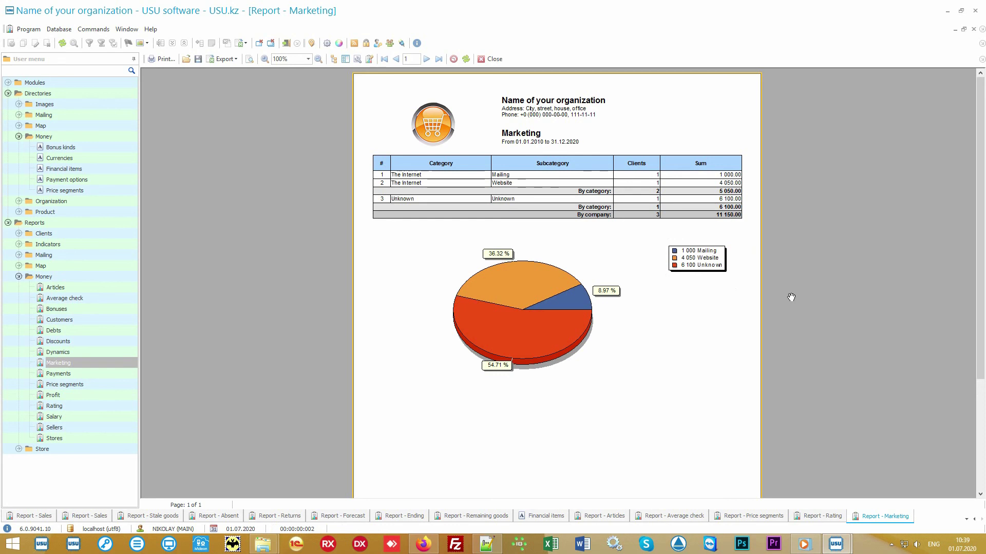
Generate the Stores, Sellers (12 250.00 across two sellers) and Salary reports, then select Discounts.
click(100, 438)
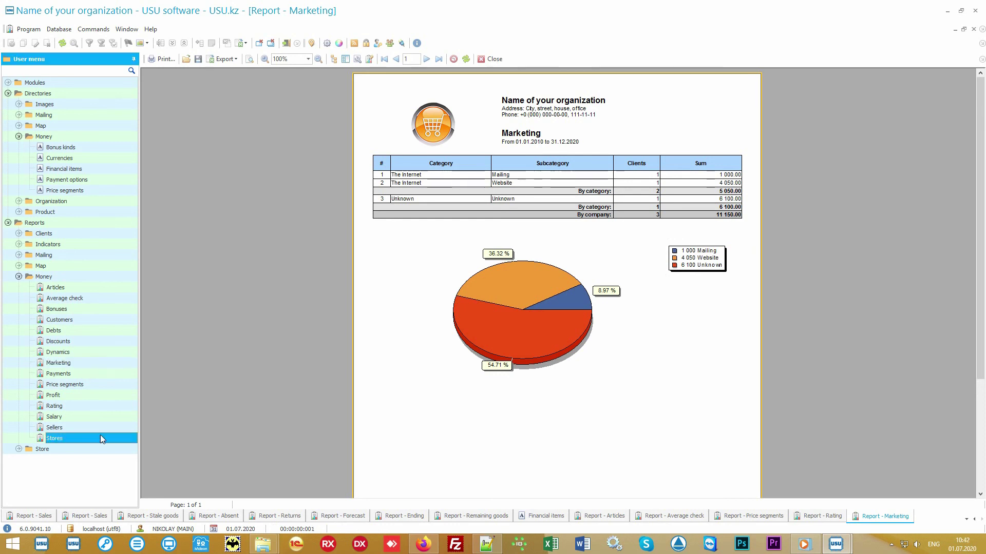
click(505, 499)
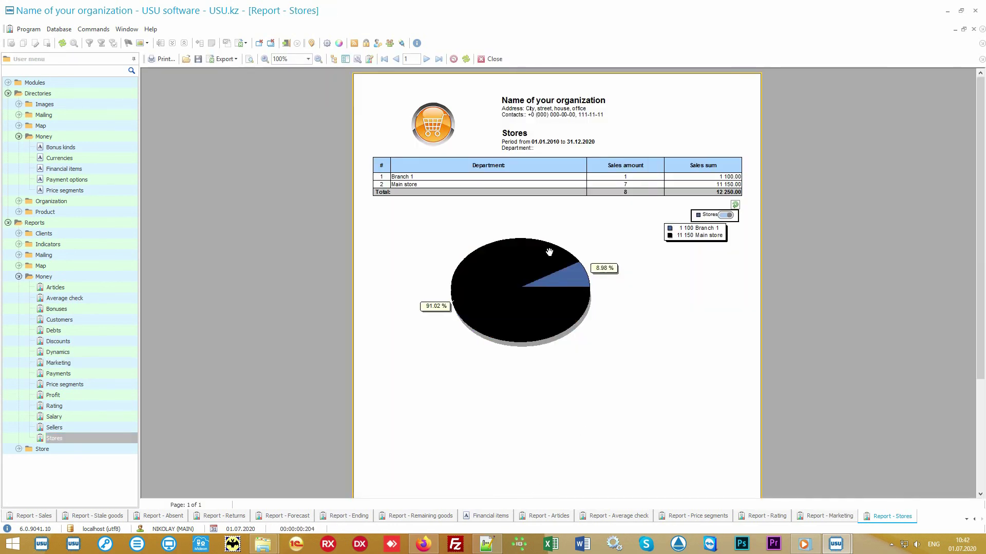
click(92, 427)
click(504, 498)
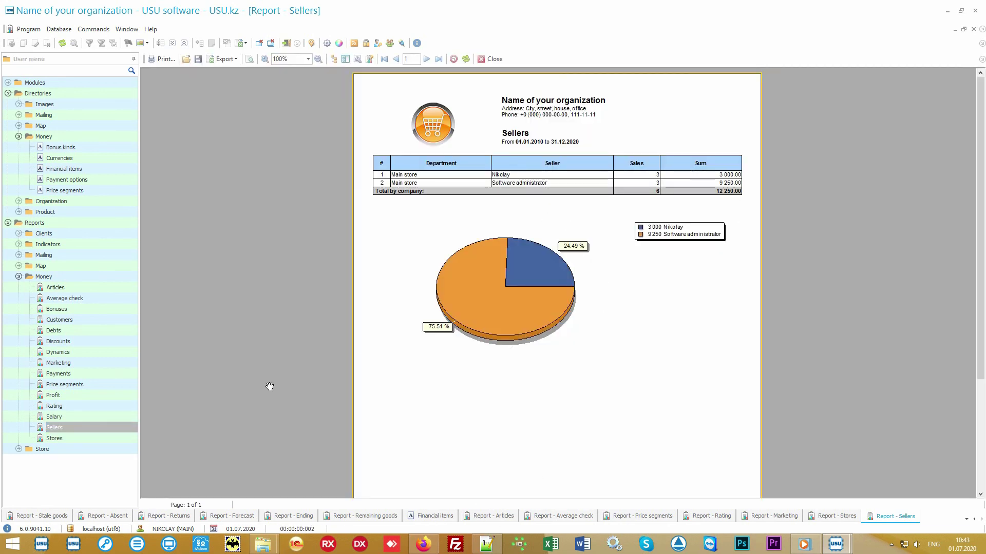
click(88, 416)
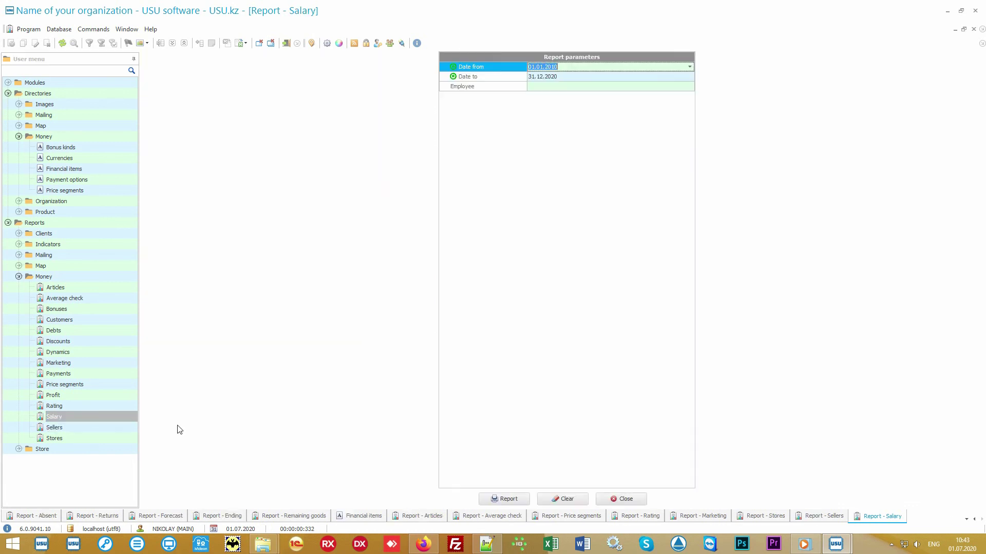
click(485, 499)
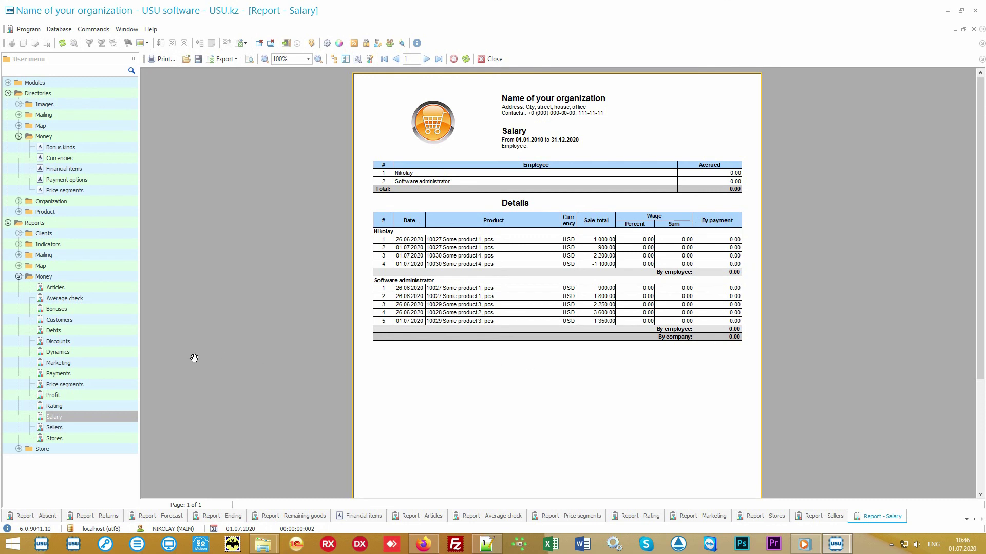
click(113, 341)
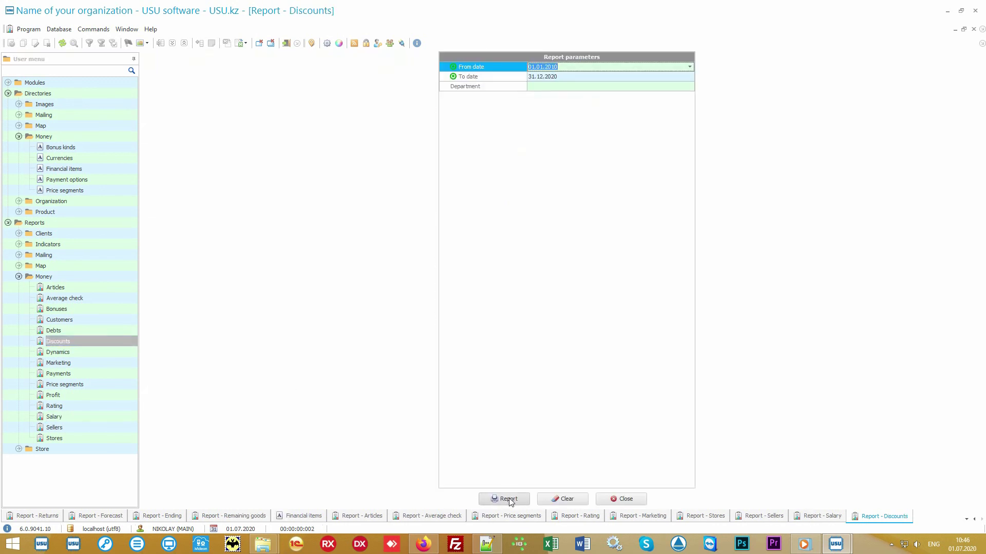
Build the Discounts-by-reason report for 01.01.2010–31.12.2020, then switch to the Audit tab.
click(505, 498)
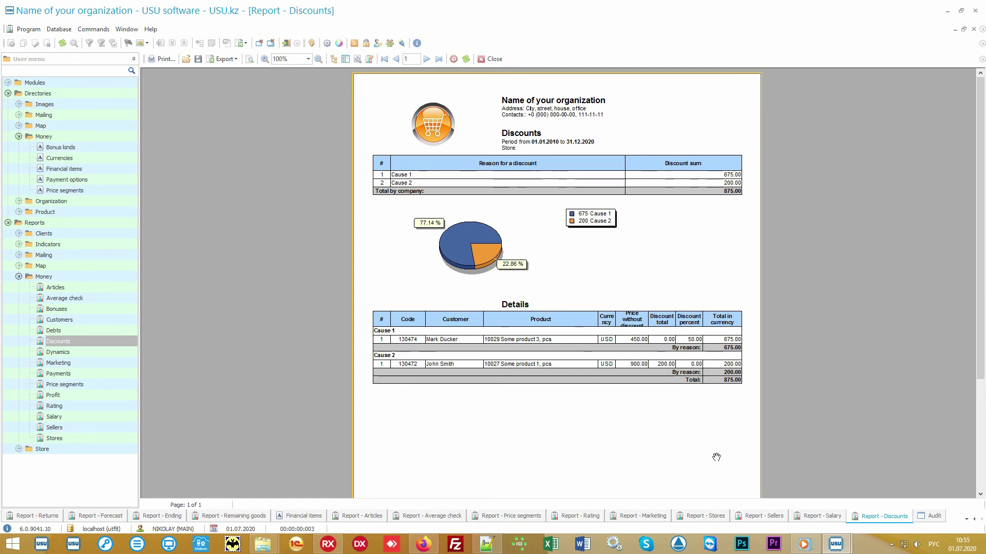
click(933, 517)
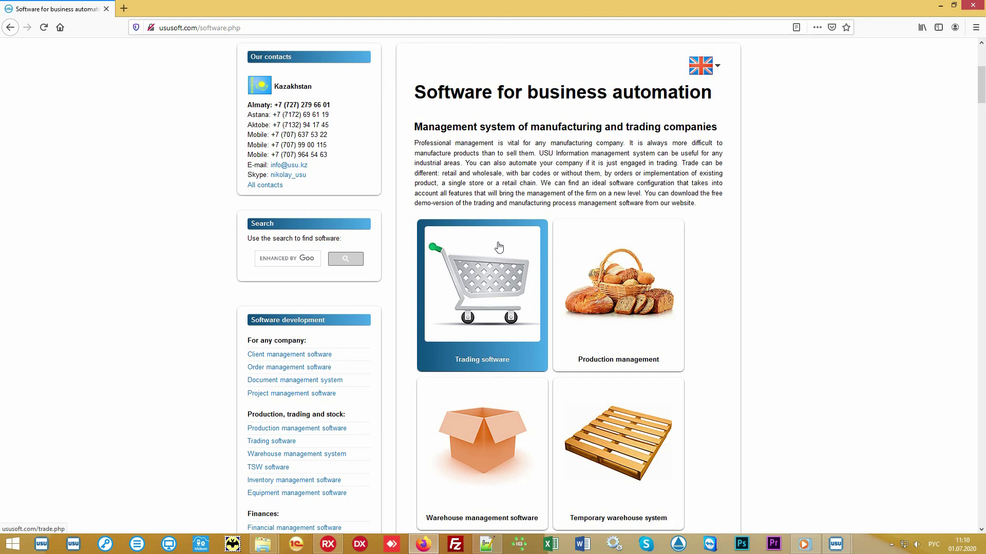
Open the ususoft.com Software price page from the site's Price link.
scroll(498, 247, up, 5)
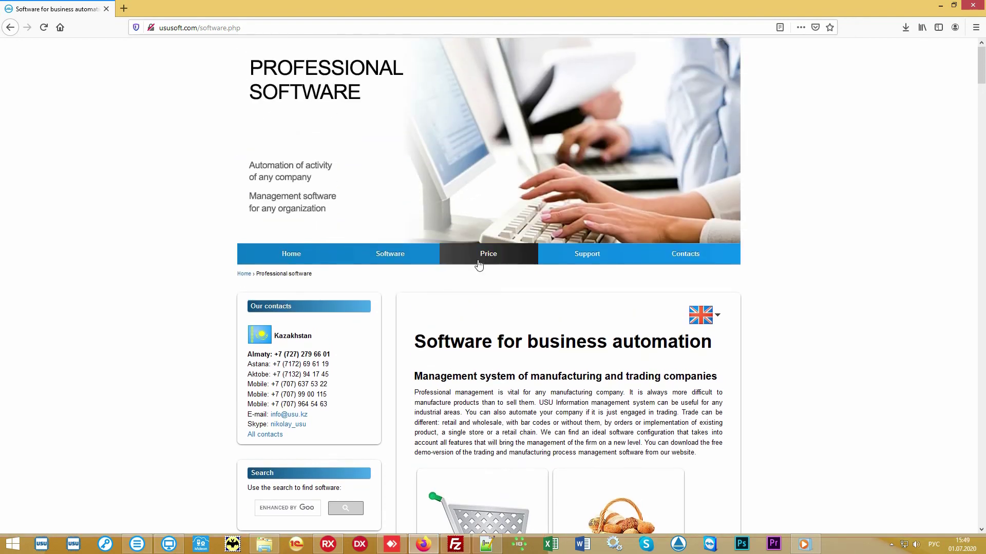
click(482, 263)
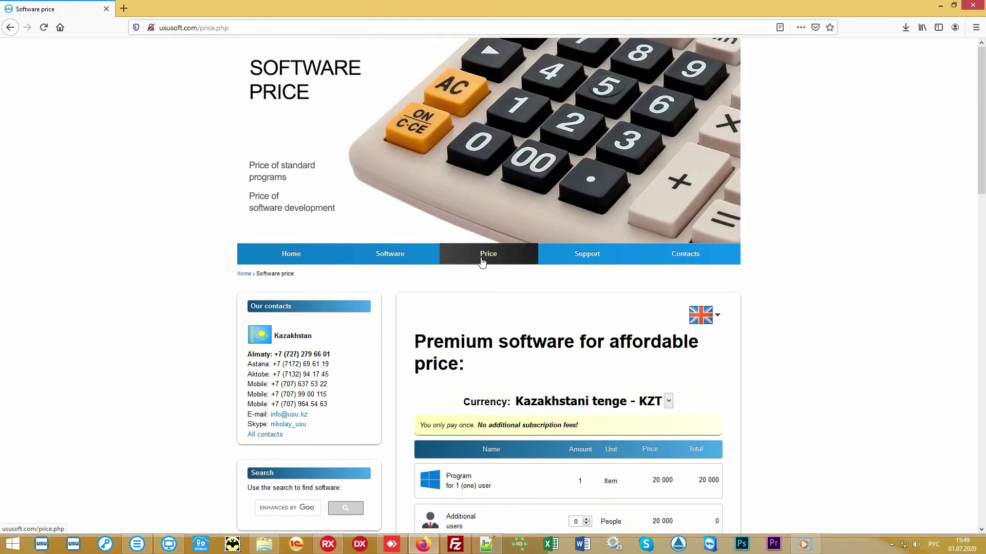
scroll(819, 333, down, 5)
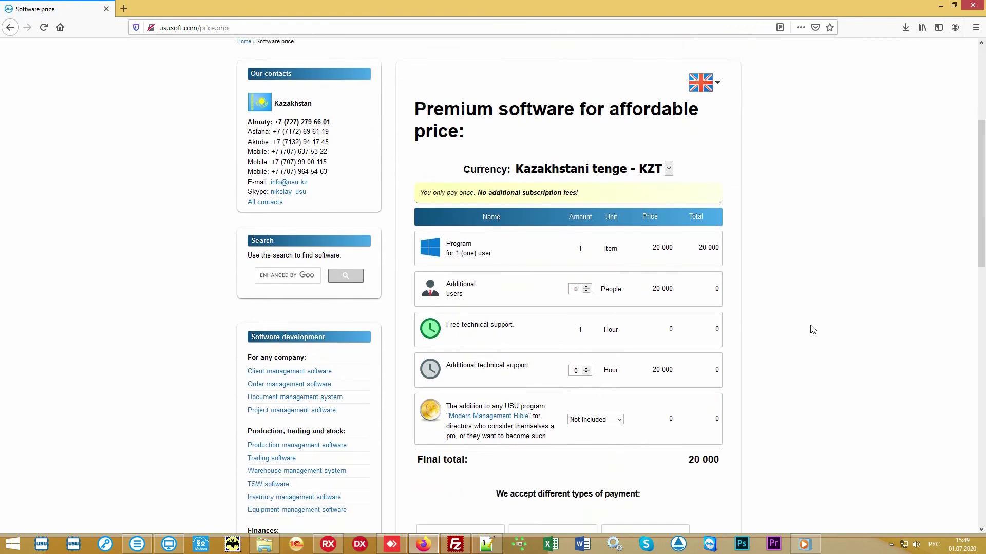
Switch the price currency to 'US dollar - USD' and highlight the final total of 60.
click(669, 139)
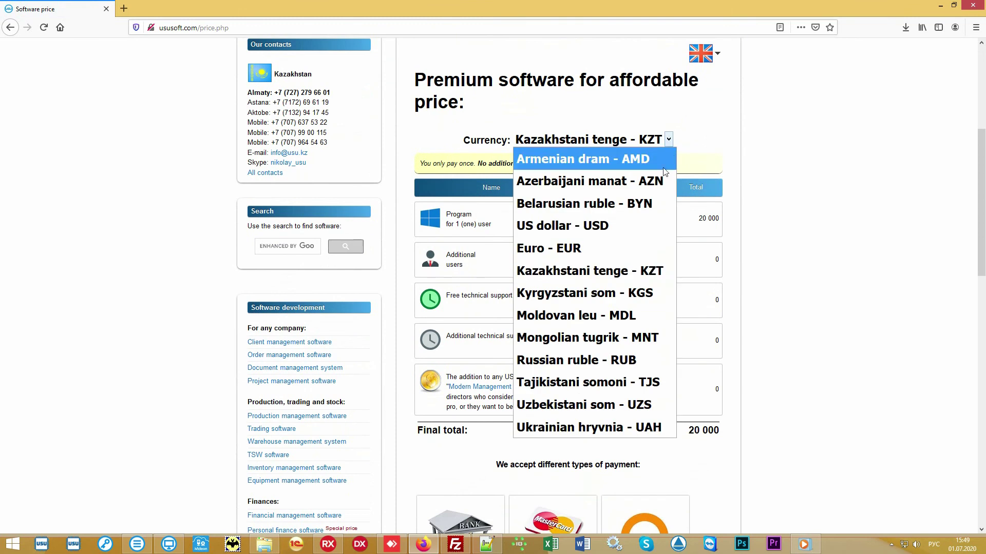
click(606, 225)
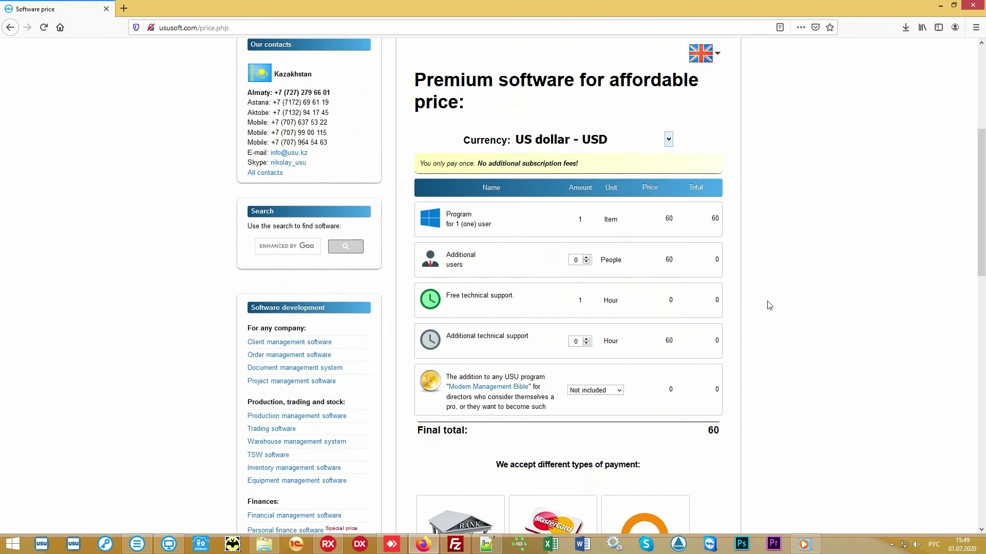
double_click(710, 433)
click(683, 431)
scroll(839, 269, down, 1)
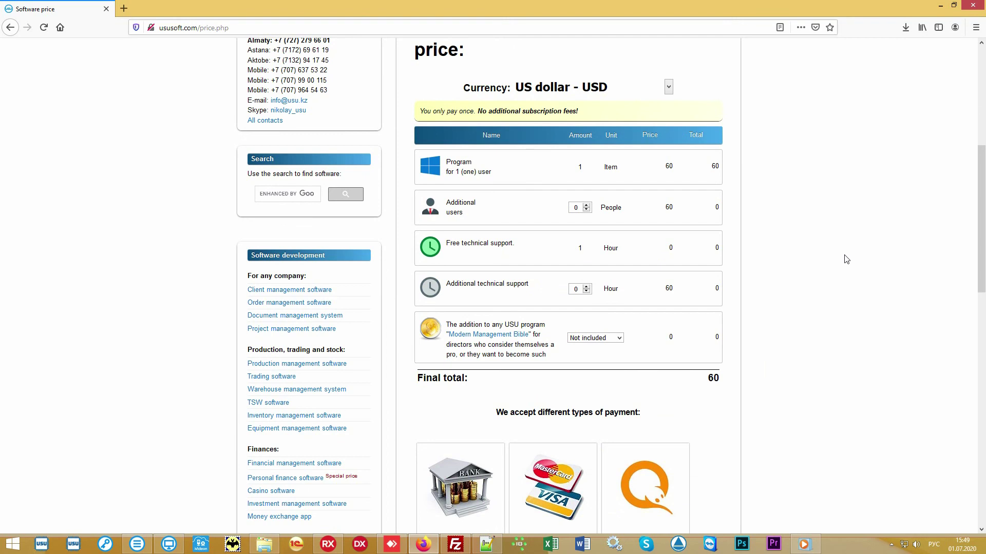
scroll(847, 259, up, 6)
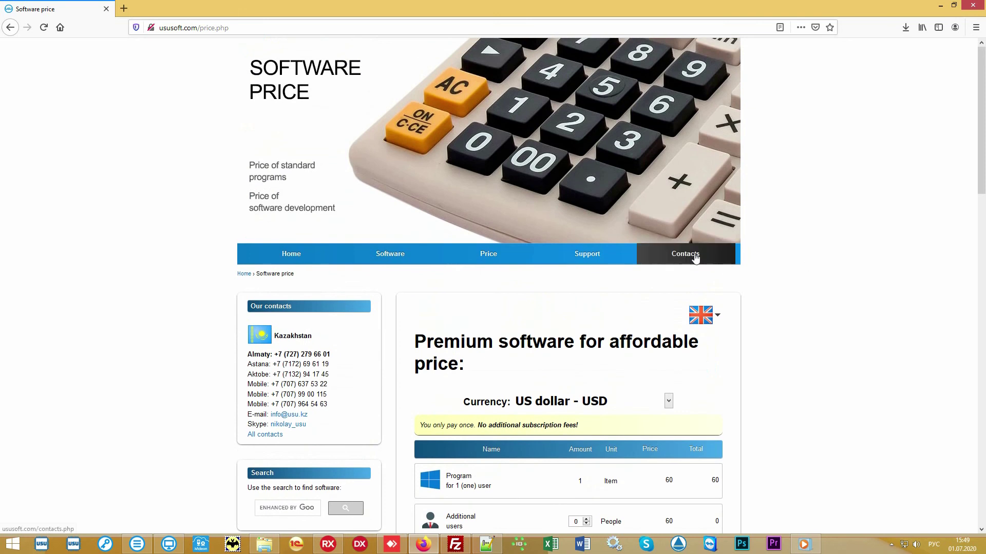
Open the Contact details page, browse the country contacts like Kazakhstan, Russia and Ukraine, and return to the top.
click(695, 257)
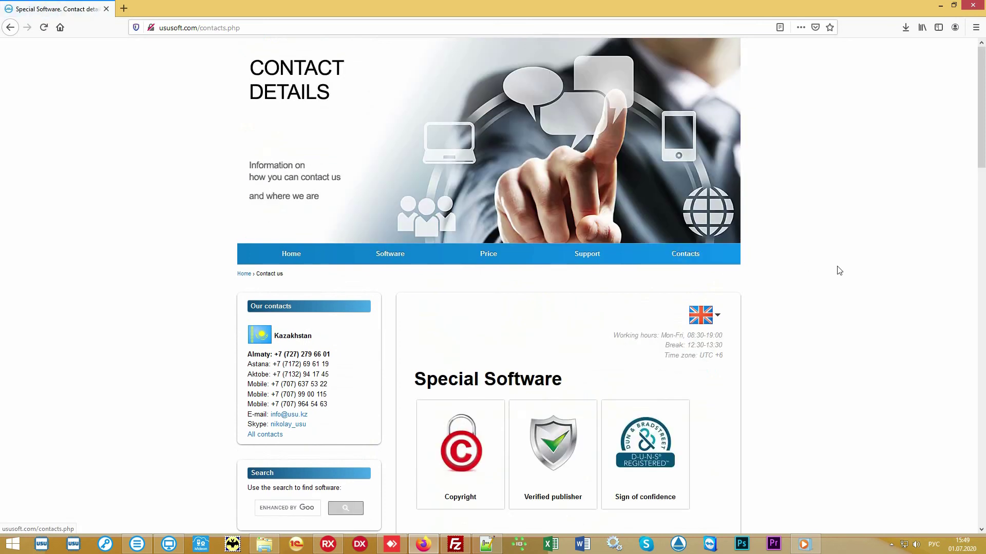
scroll(839, 271, down, 5)
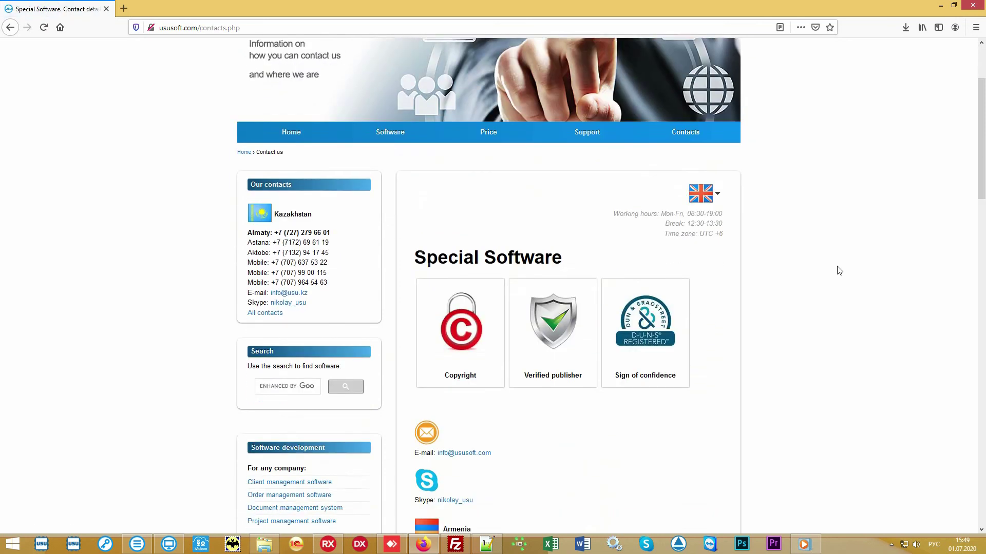
scroll(838, 271, down, 7)
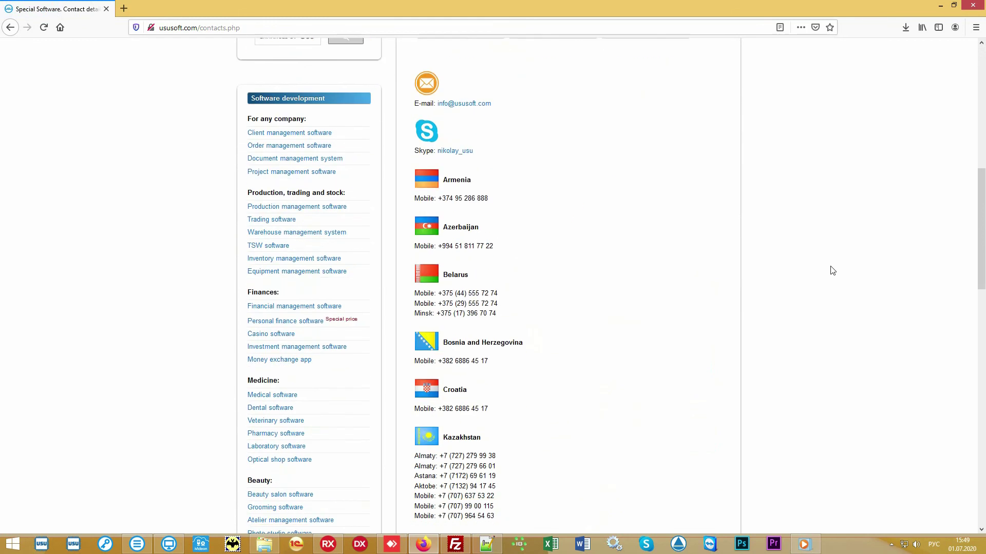
scroll(826, 270, down, 5)
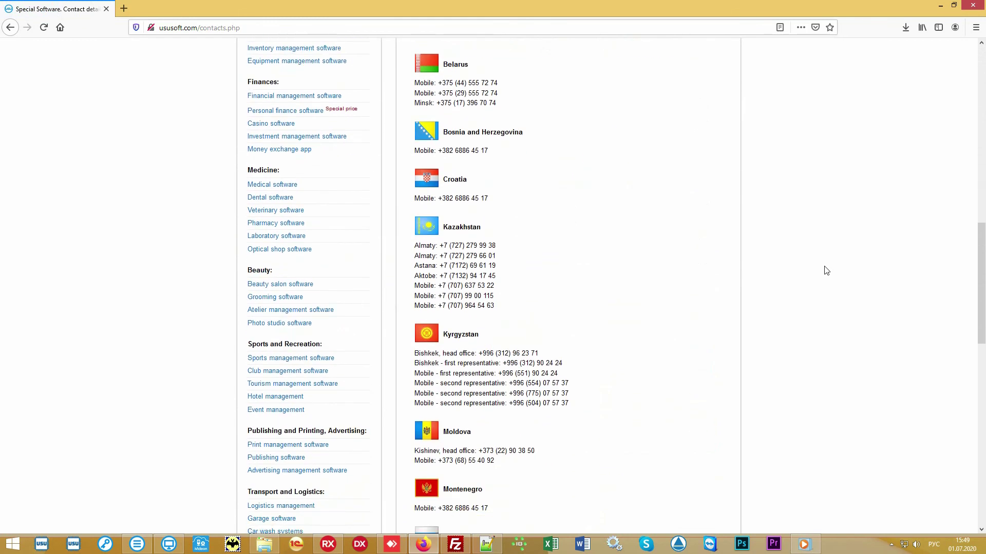
scroll(820, 271, down, 5)
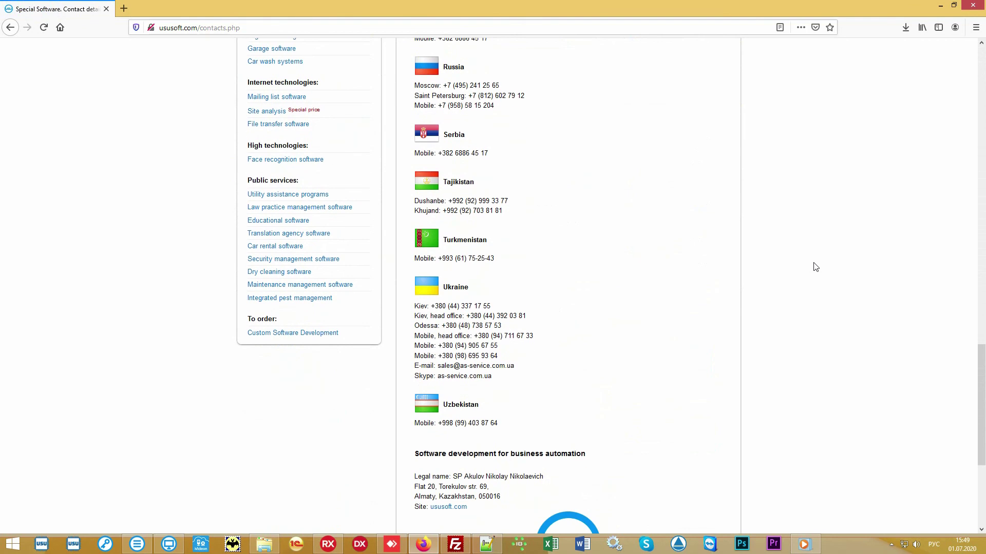
scroll(816, 267, up, 10)
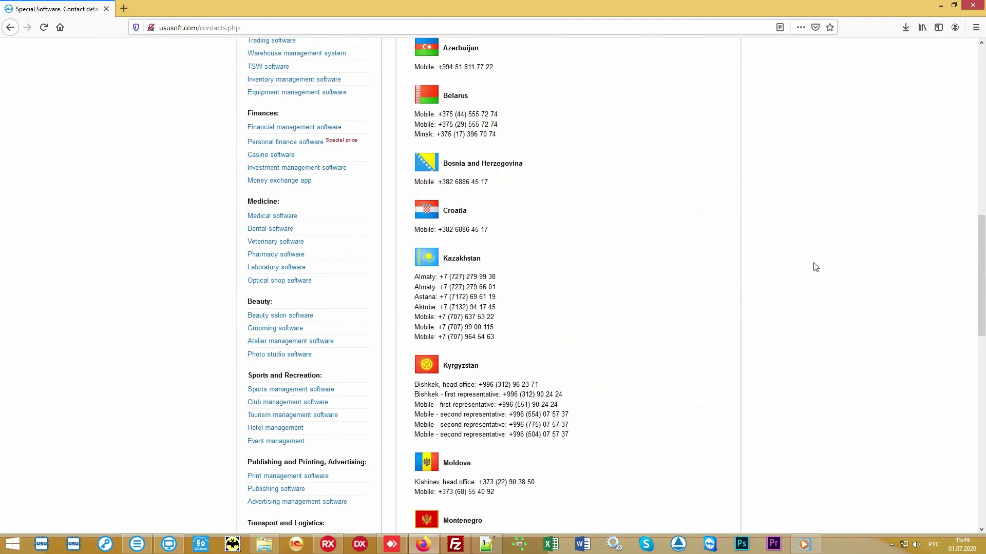
scroll(816, 267, up, 10)
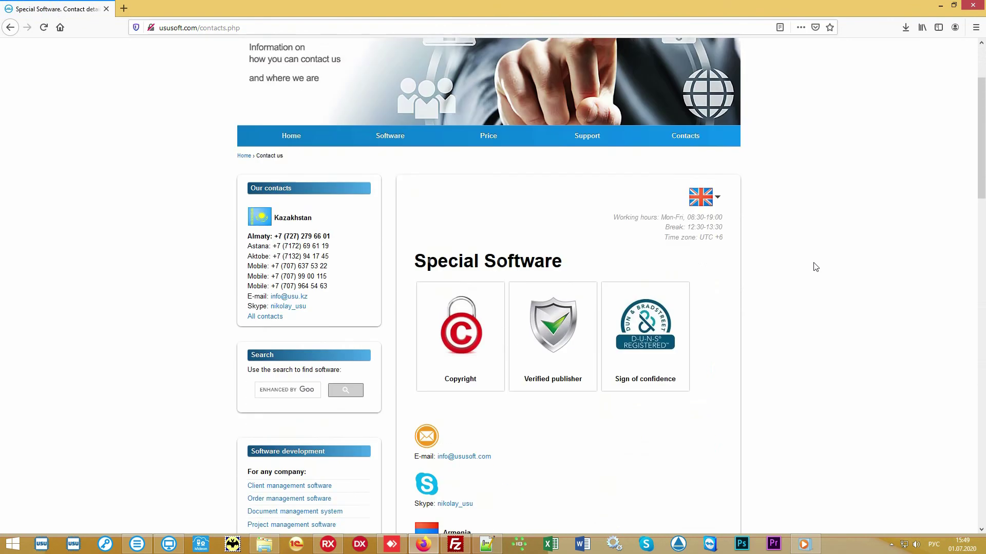
scroll(816, 267, up, 3)
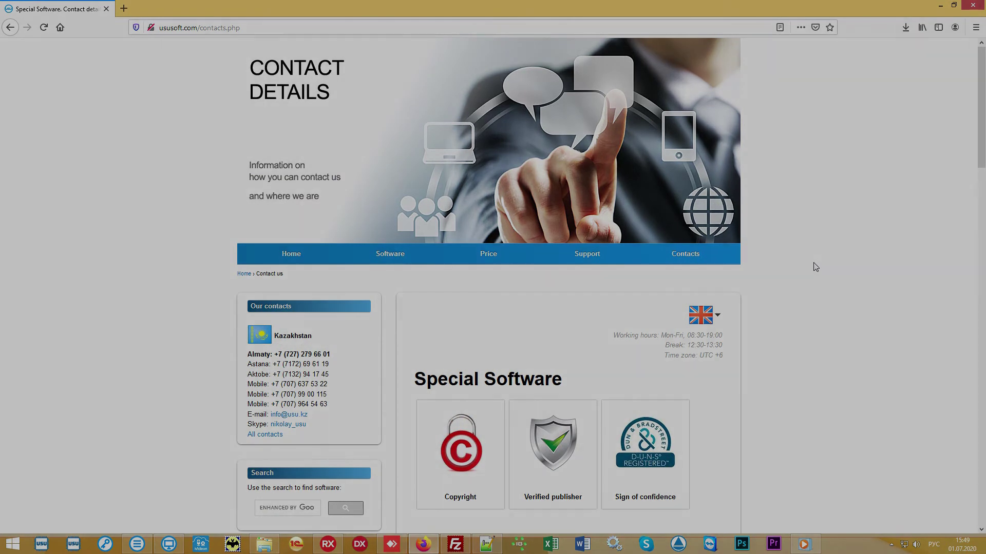